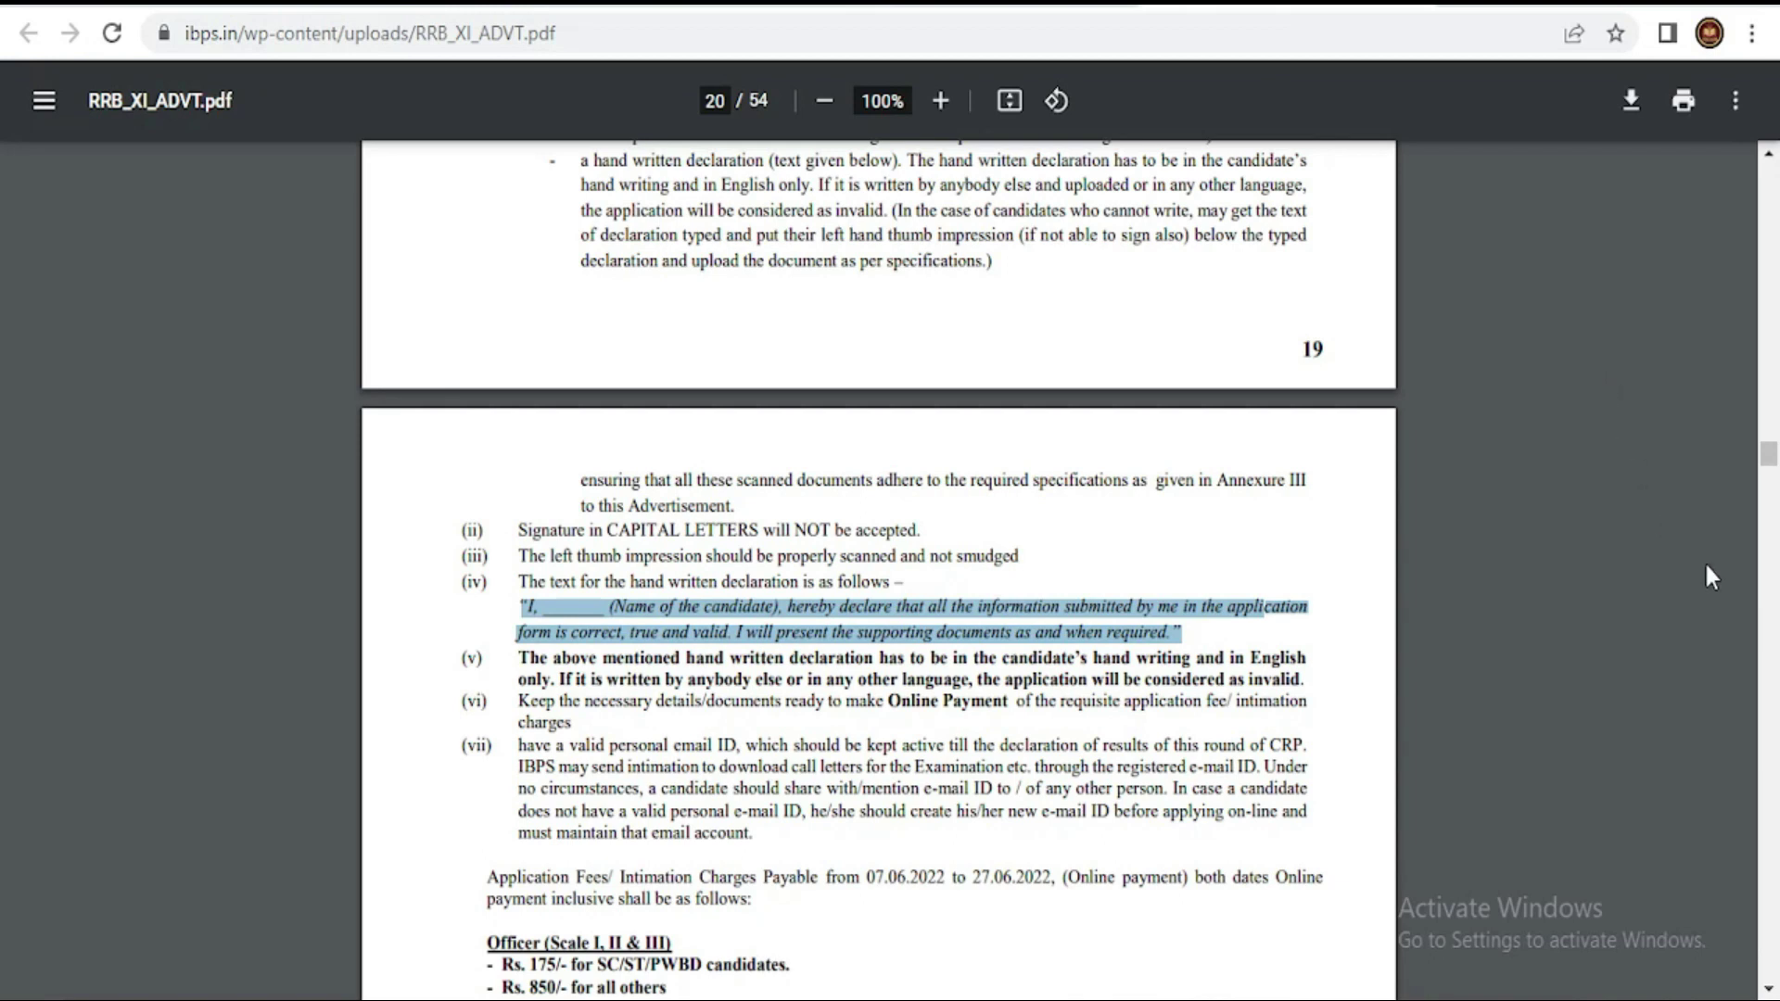
- On page 20 of RRB_XI_ADVT.pdf, clear the old highlight and select the hand-written declaration's opening
{"action": "scroll", "coordinate": [1677, 611], "scroll_direction": "up", "scroll_amount": 2}
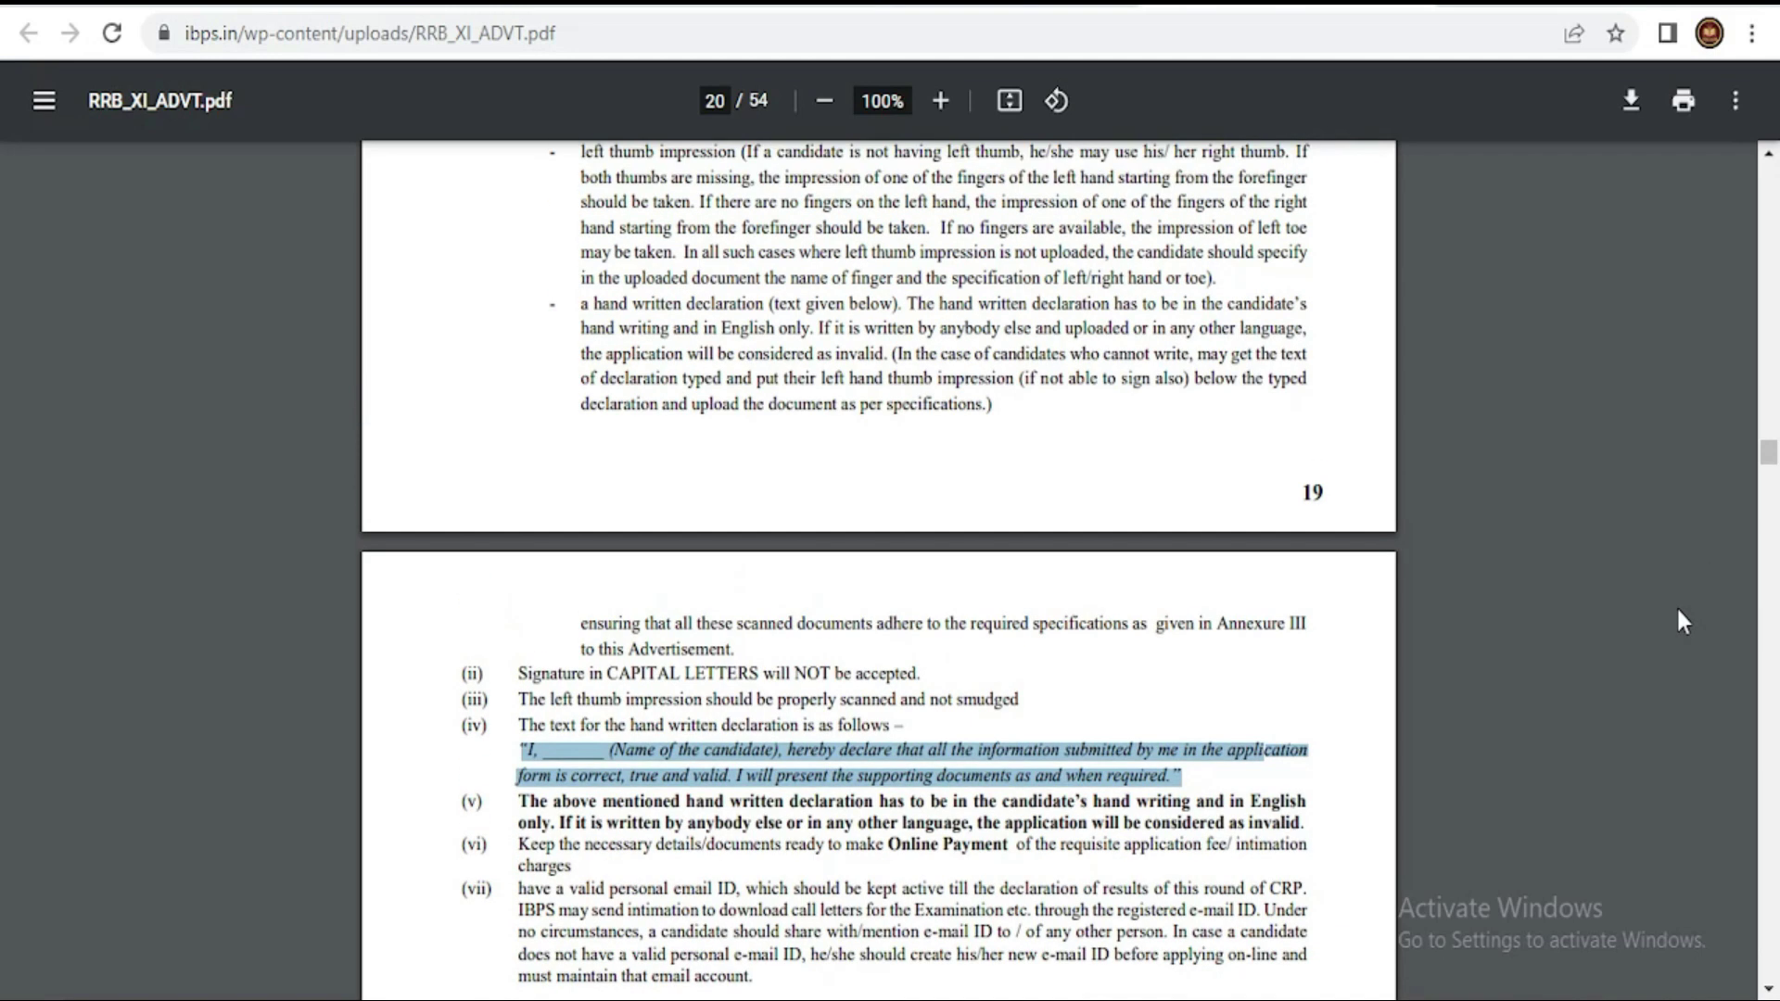
{"action": "scroll", "coordinate": [1176, 436], "scroll_direction": "up", "scroll_amount": 4}
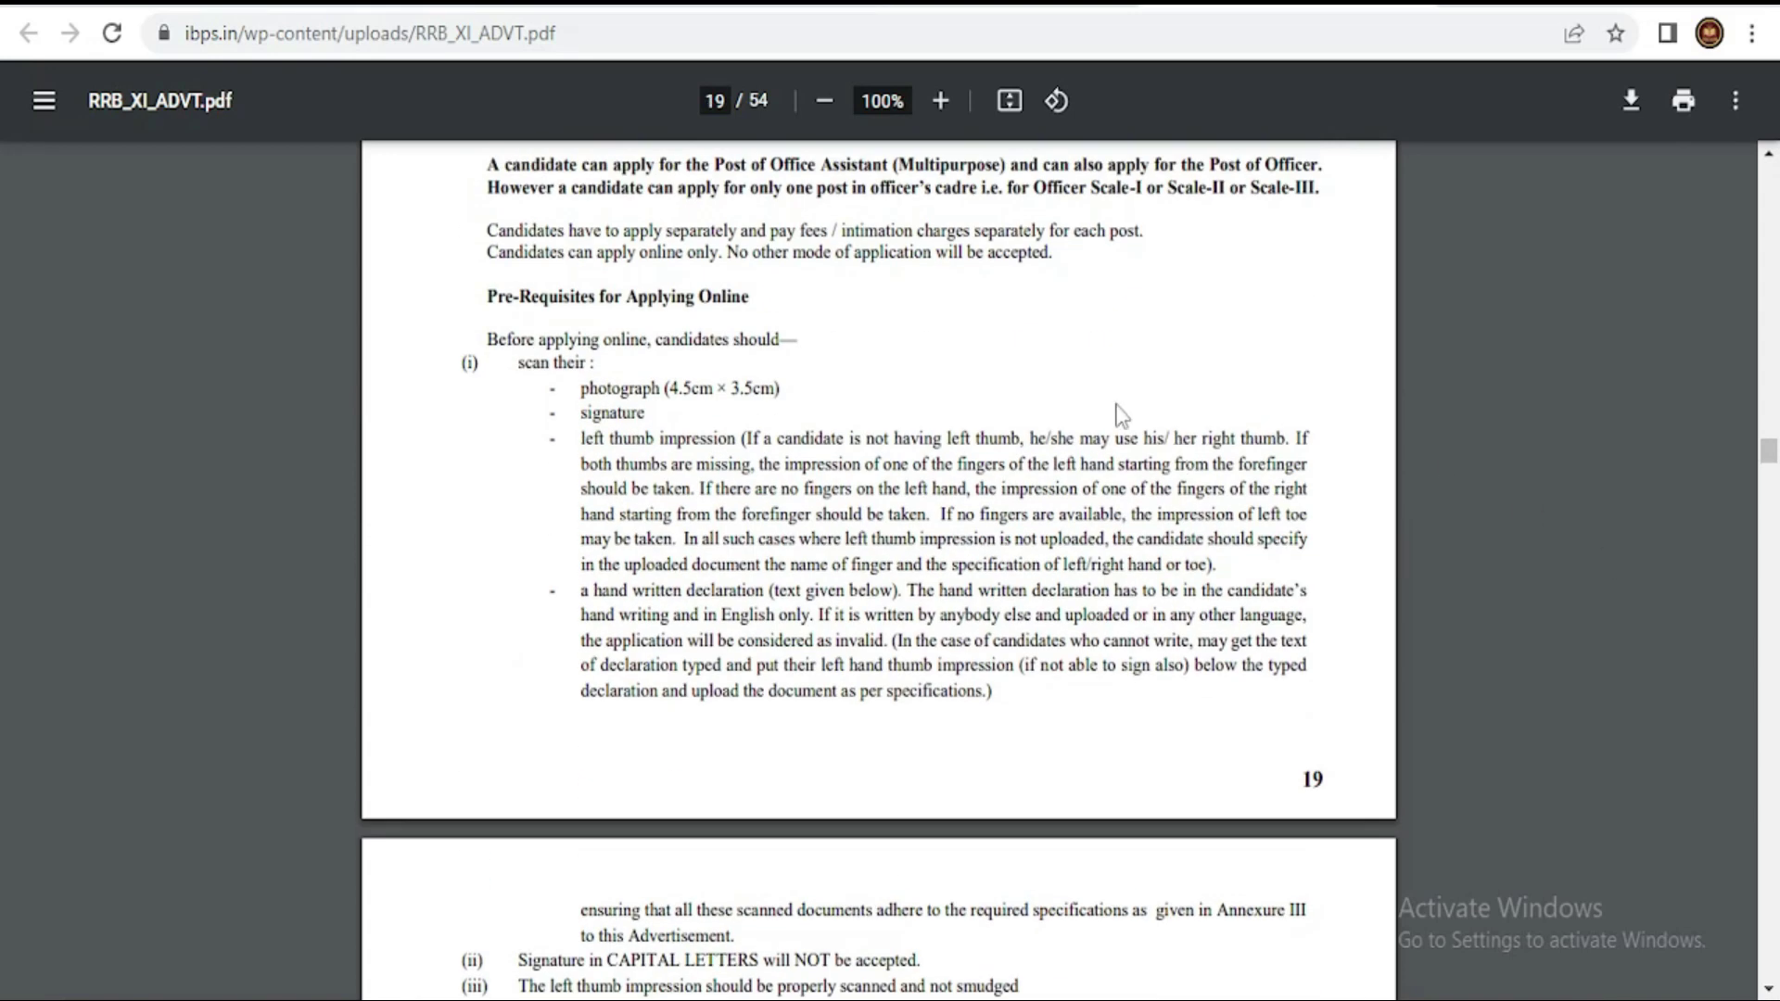
{"action": "scroll", "coordinate": [1074, 341], "scroll_direction": "down", "scroll_amount": 6}
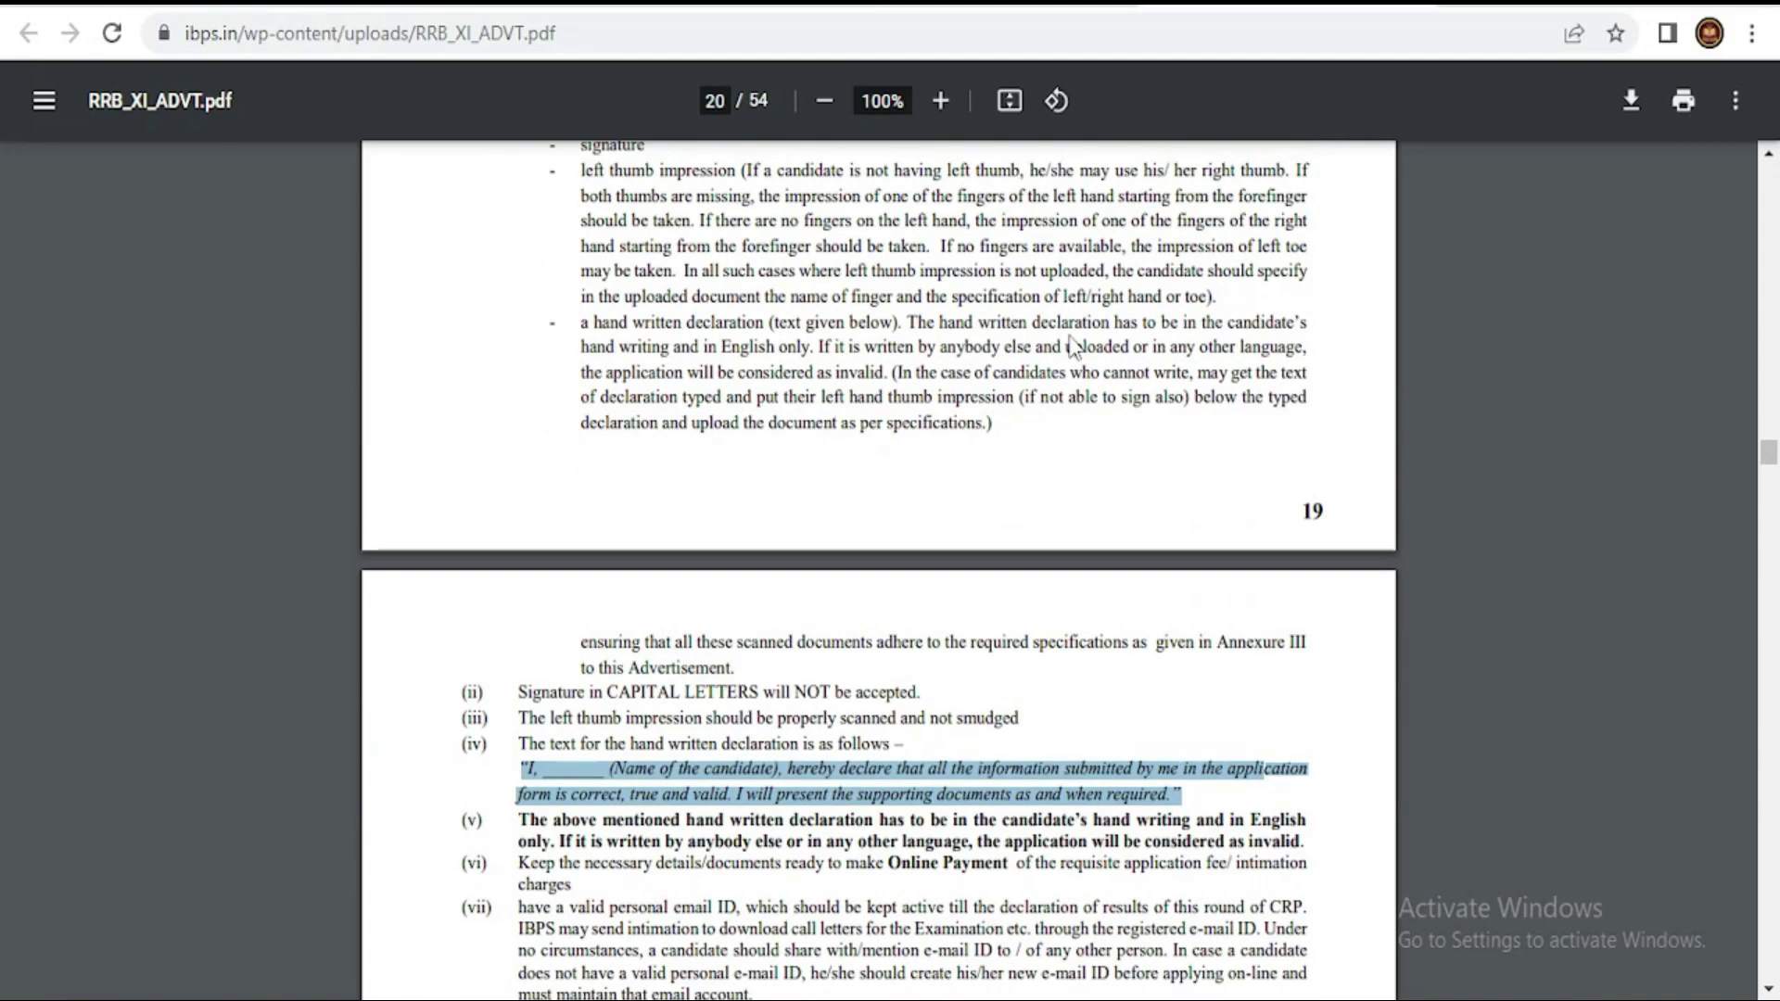
{"action": "left_click", "coordinate": [777, 630]}
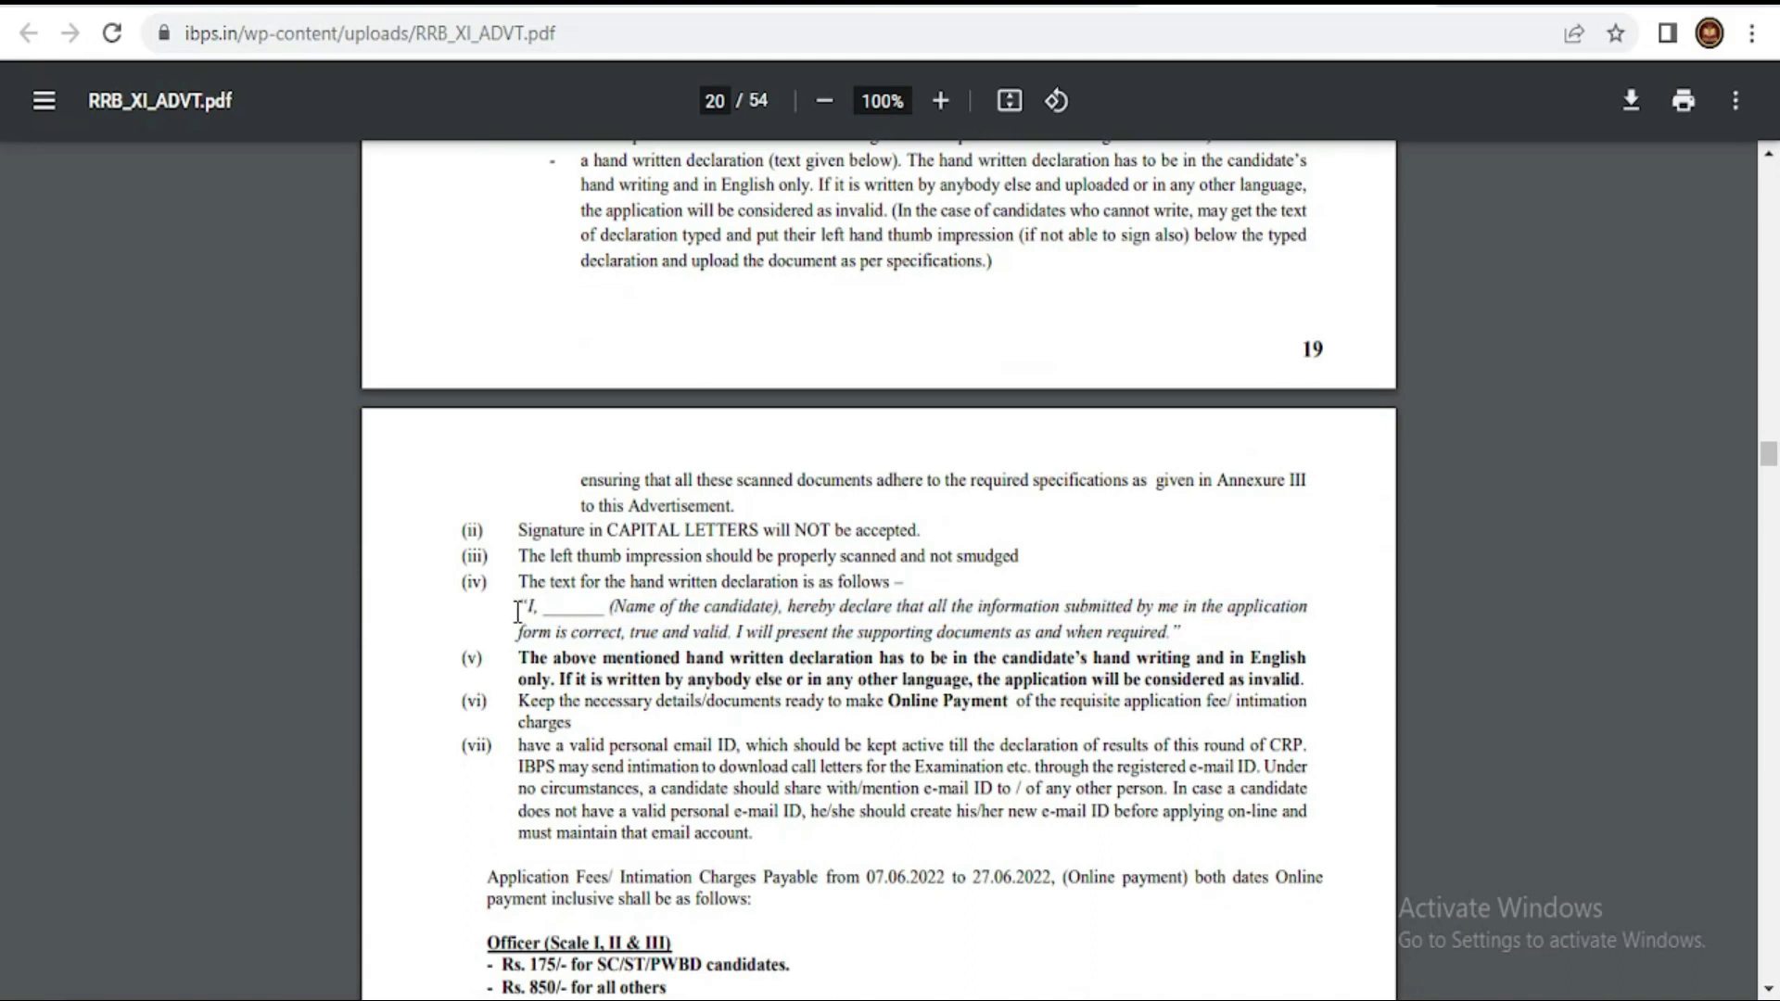
{"action": "left_click_drag", "start_coordinate": [520, 607], "coordinate": [1181, 630]}
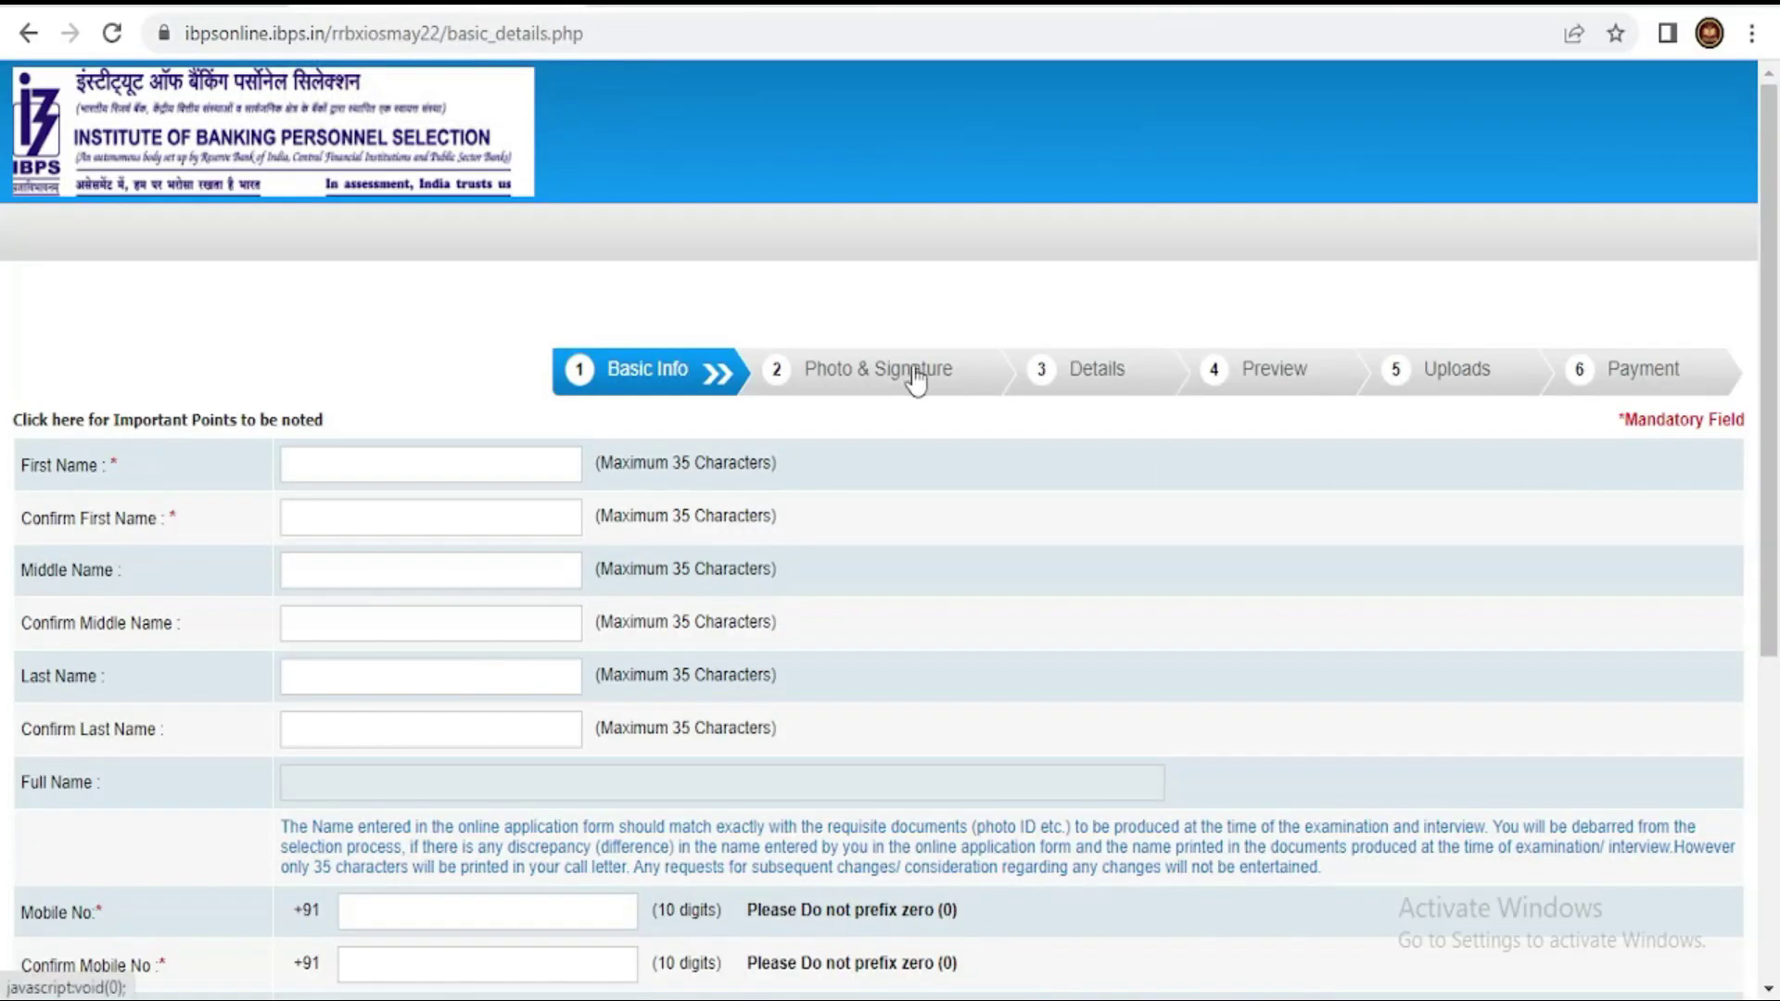
- Enter the candidate's first name, then re-enter it in Confirm First Name
{"action": "left_click", "coordinate": [341, 464]}
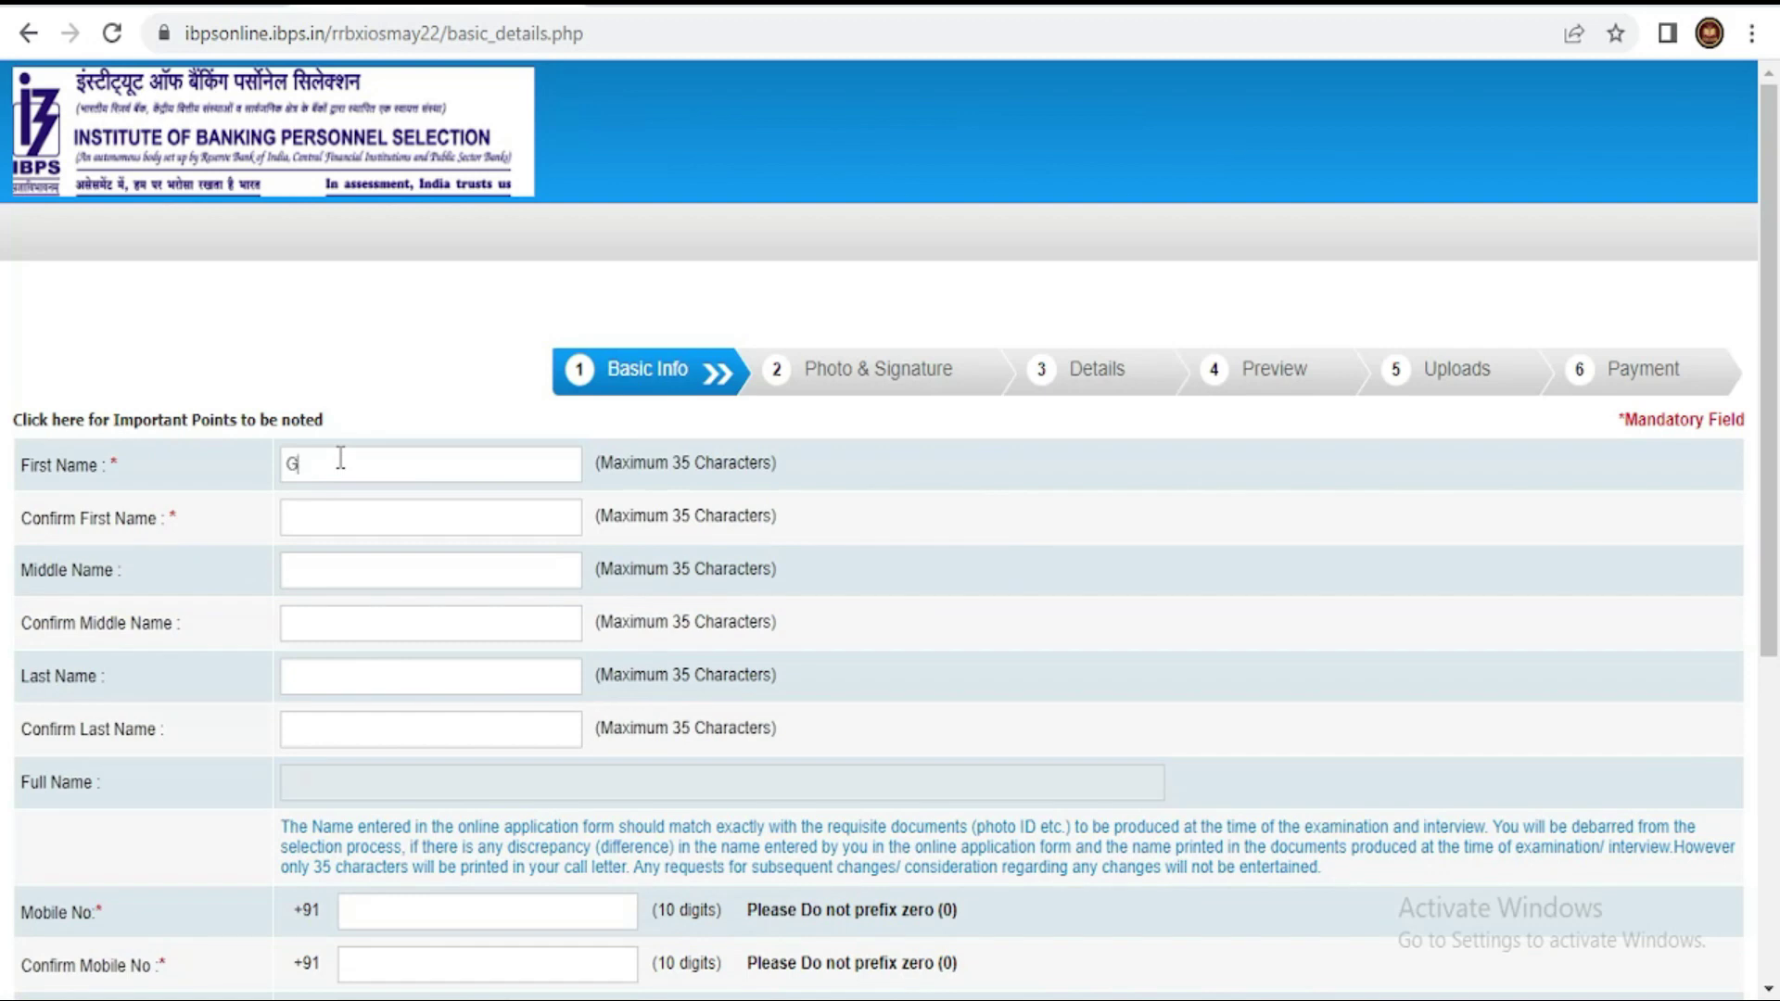
{"action": "type", "text": "G KARTHIC"}
{"action": "key", "text": "Tab"}
{"action": "type", "text": "G KARTHICK"}
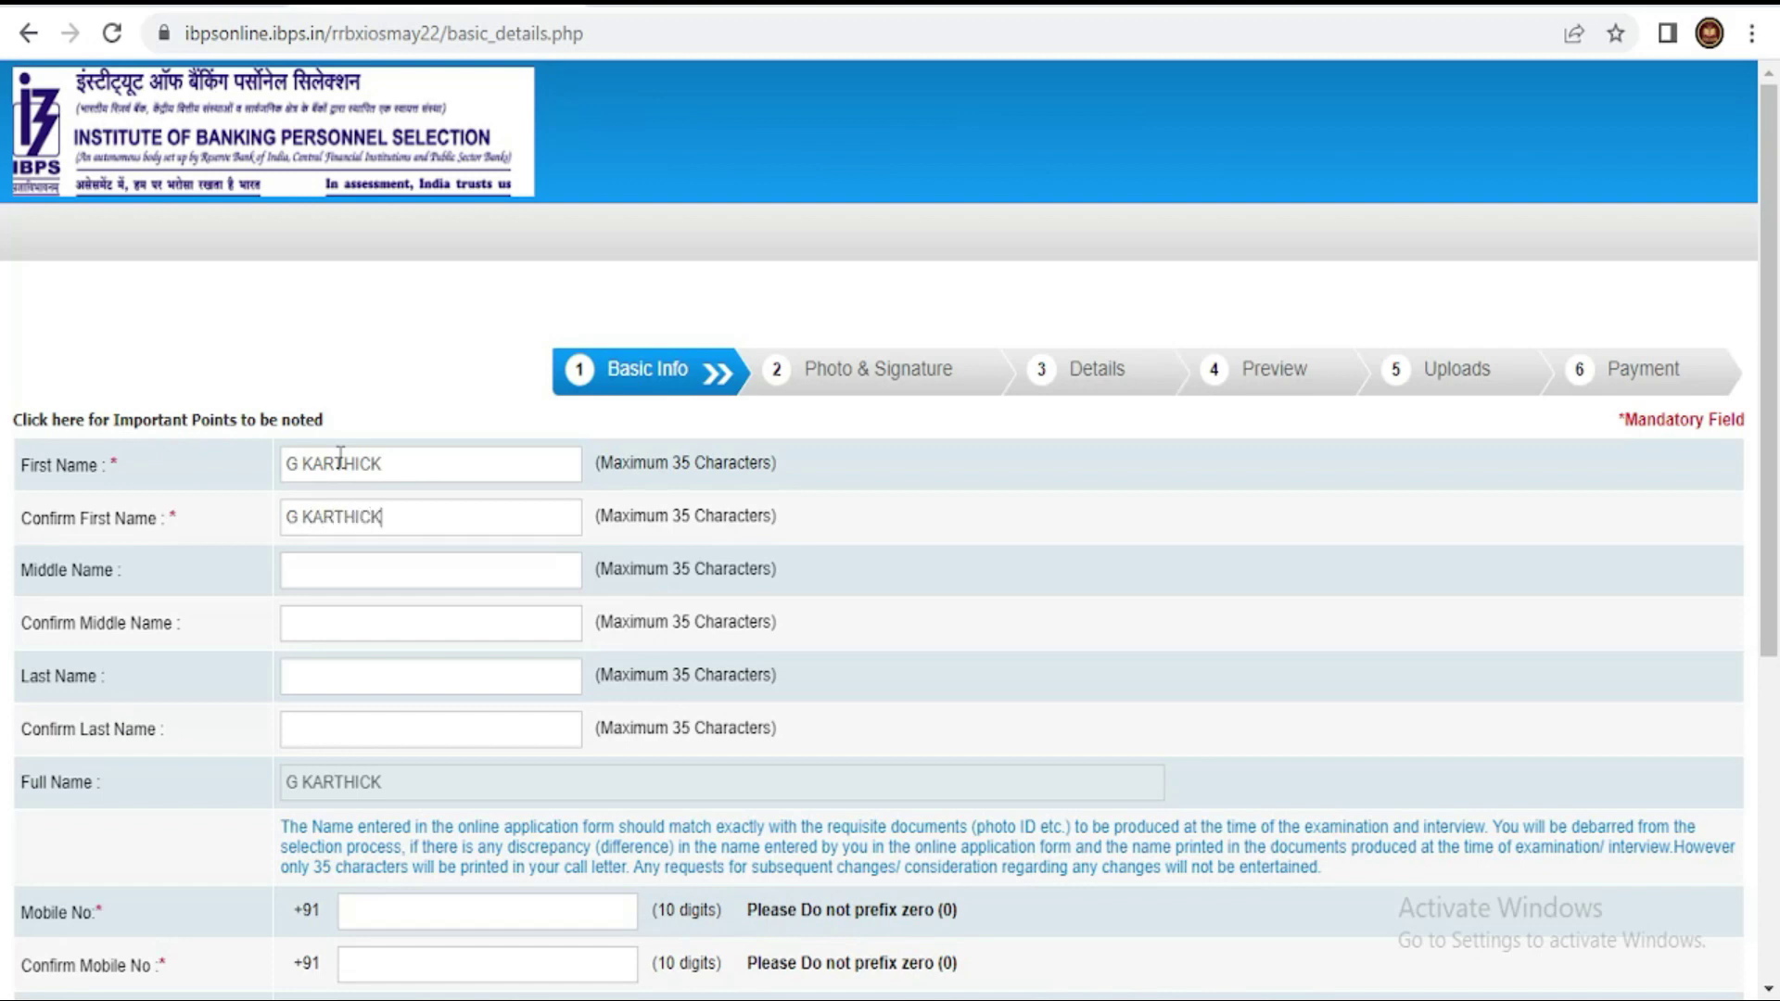
{"action": "scroll", "coordinate": [344, 454], "scroll_direction": "down", "scroll_amount": 3}
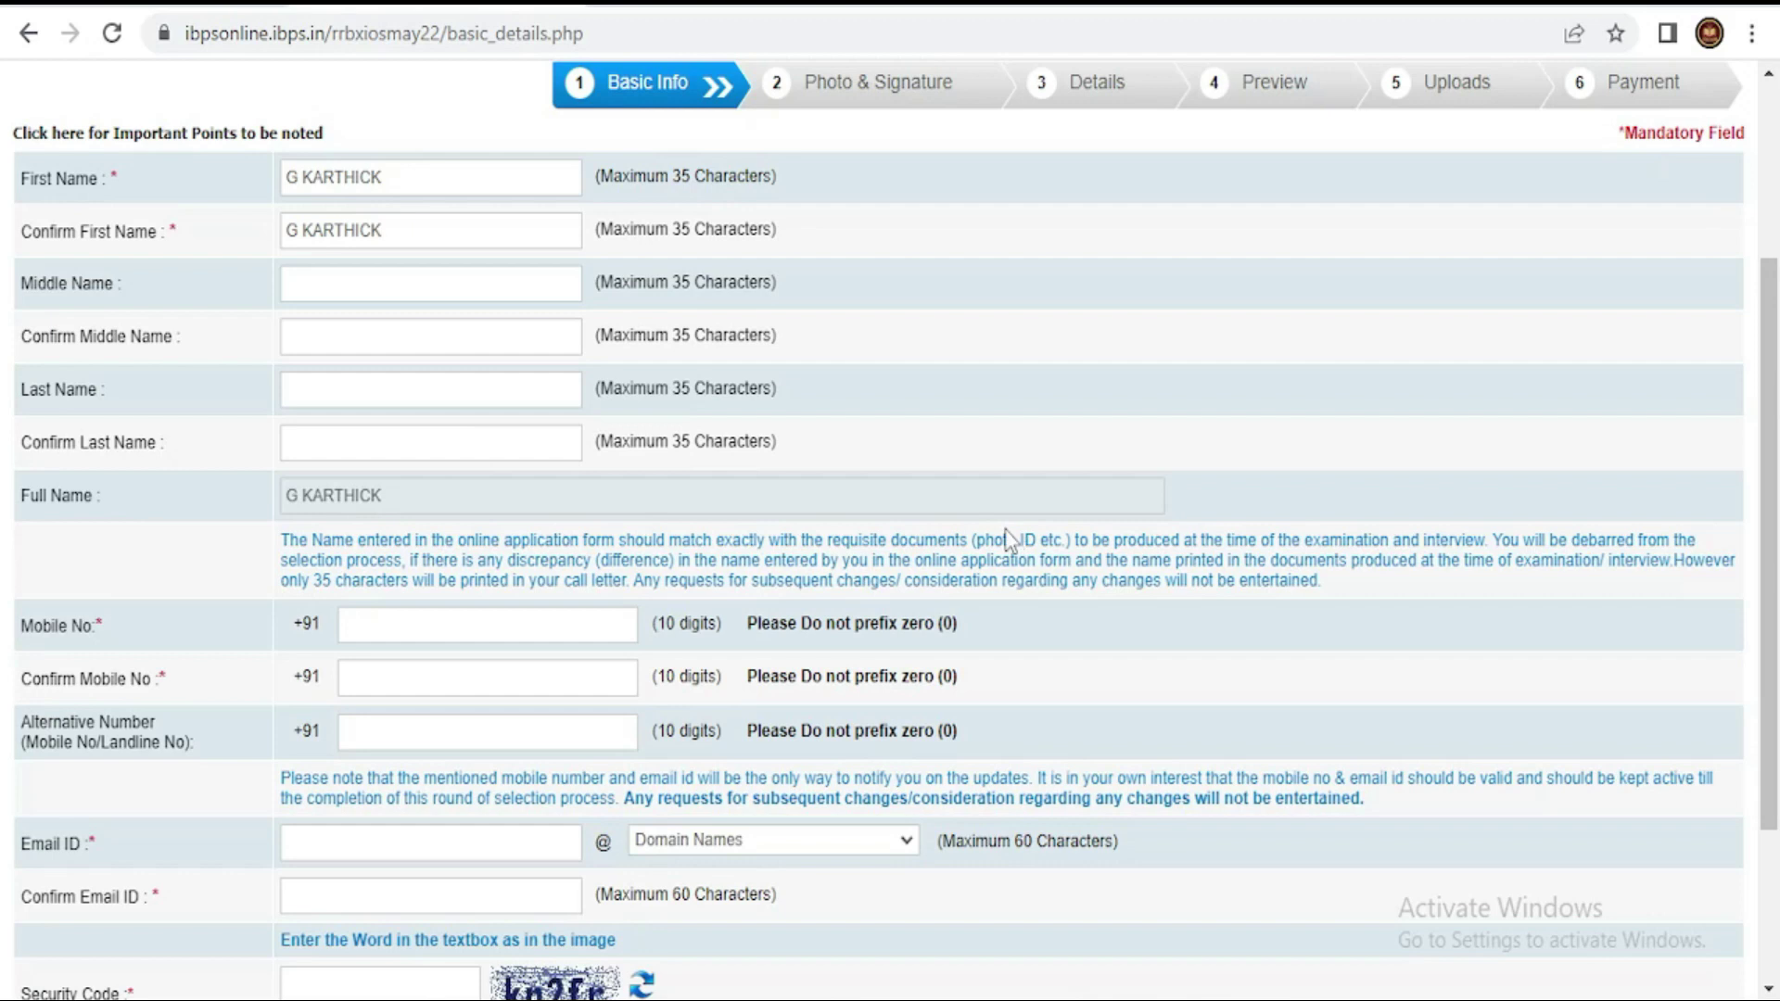
{"action": "scroll", "coordinate": [403, 530], "scroll_direction": "down", "scroll_amount": 3}
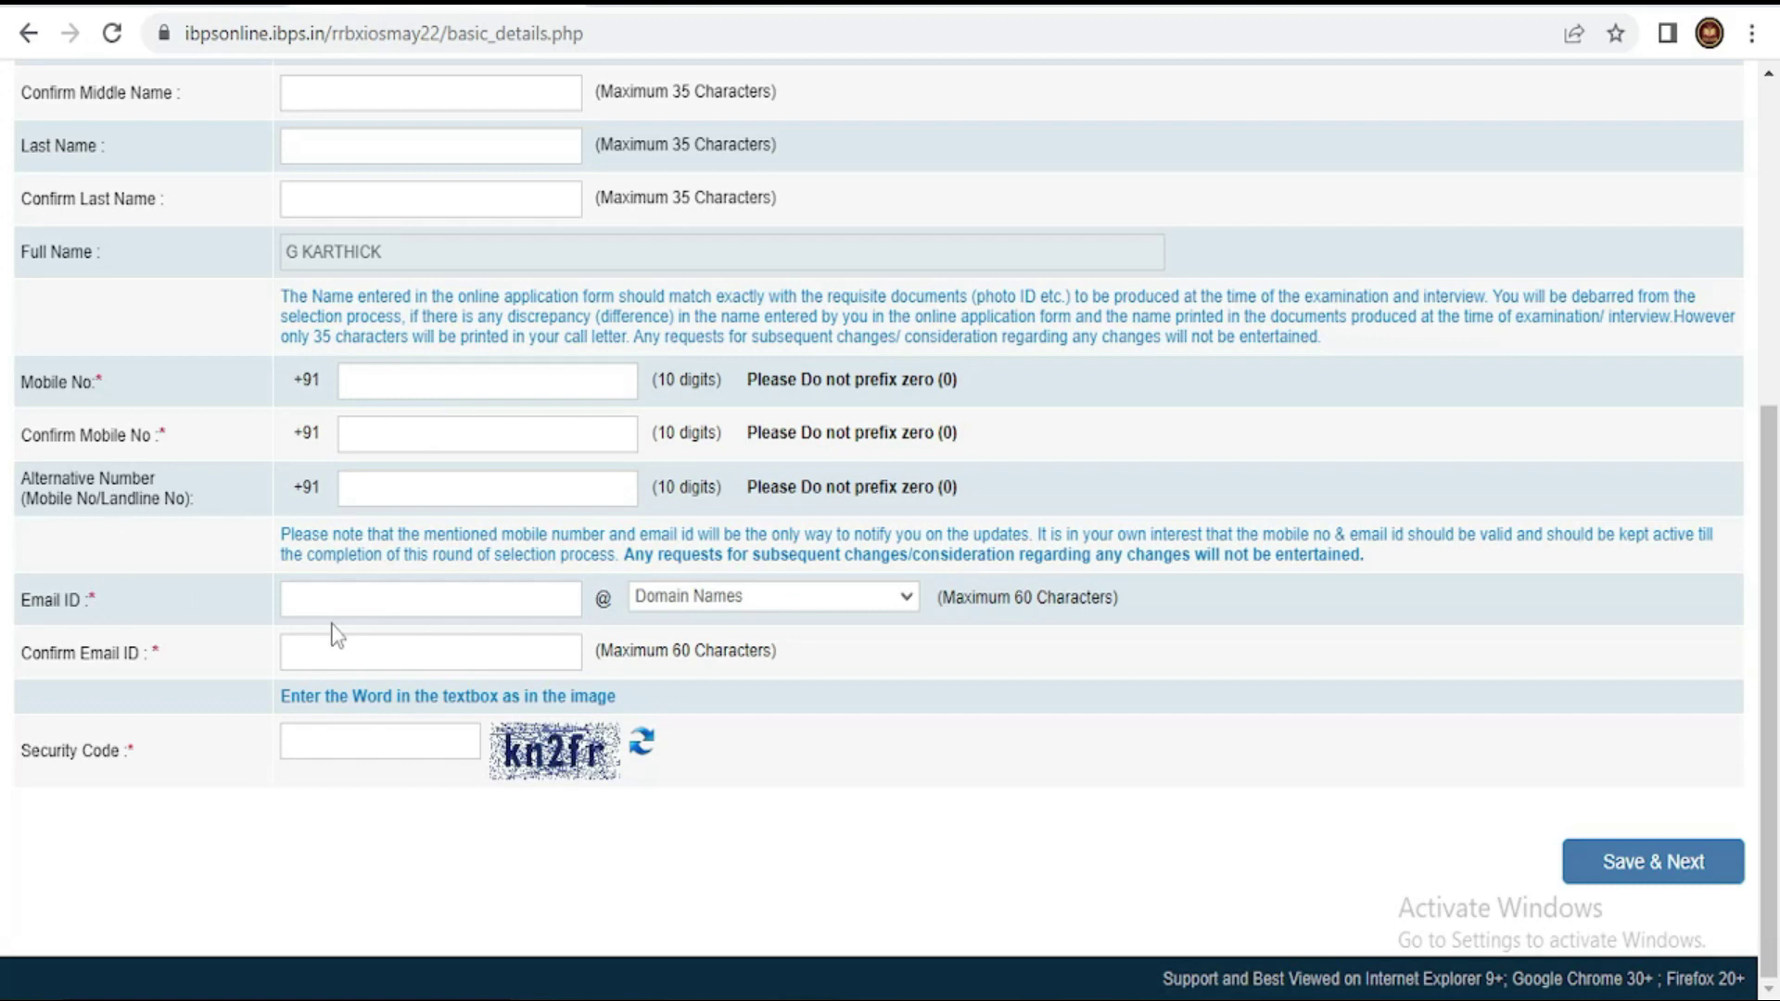
{"action": "left_click", "coordinate": [801, 598]}
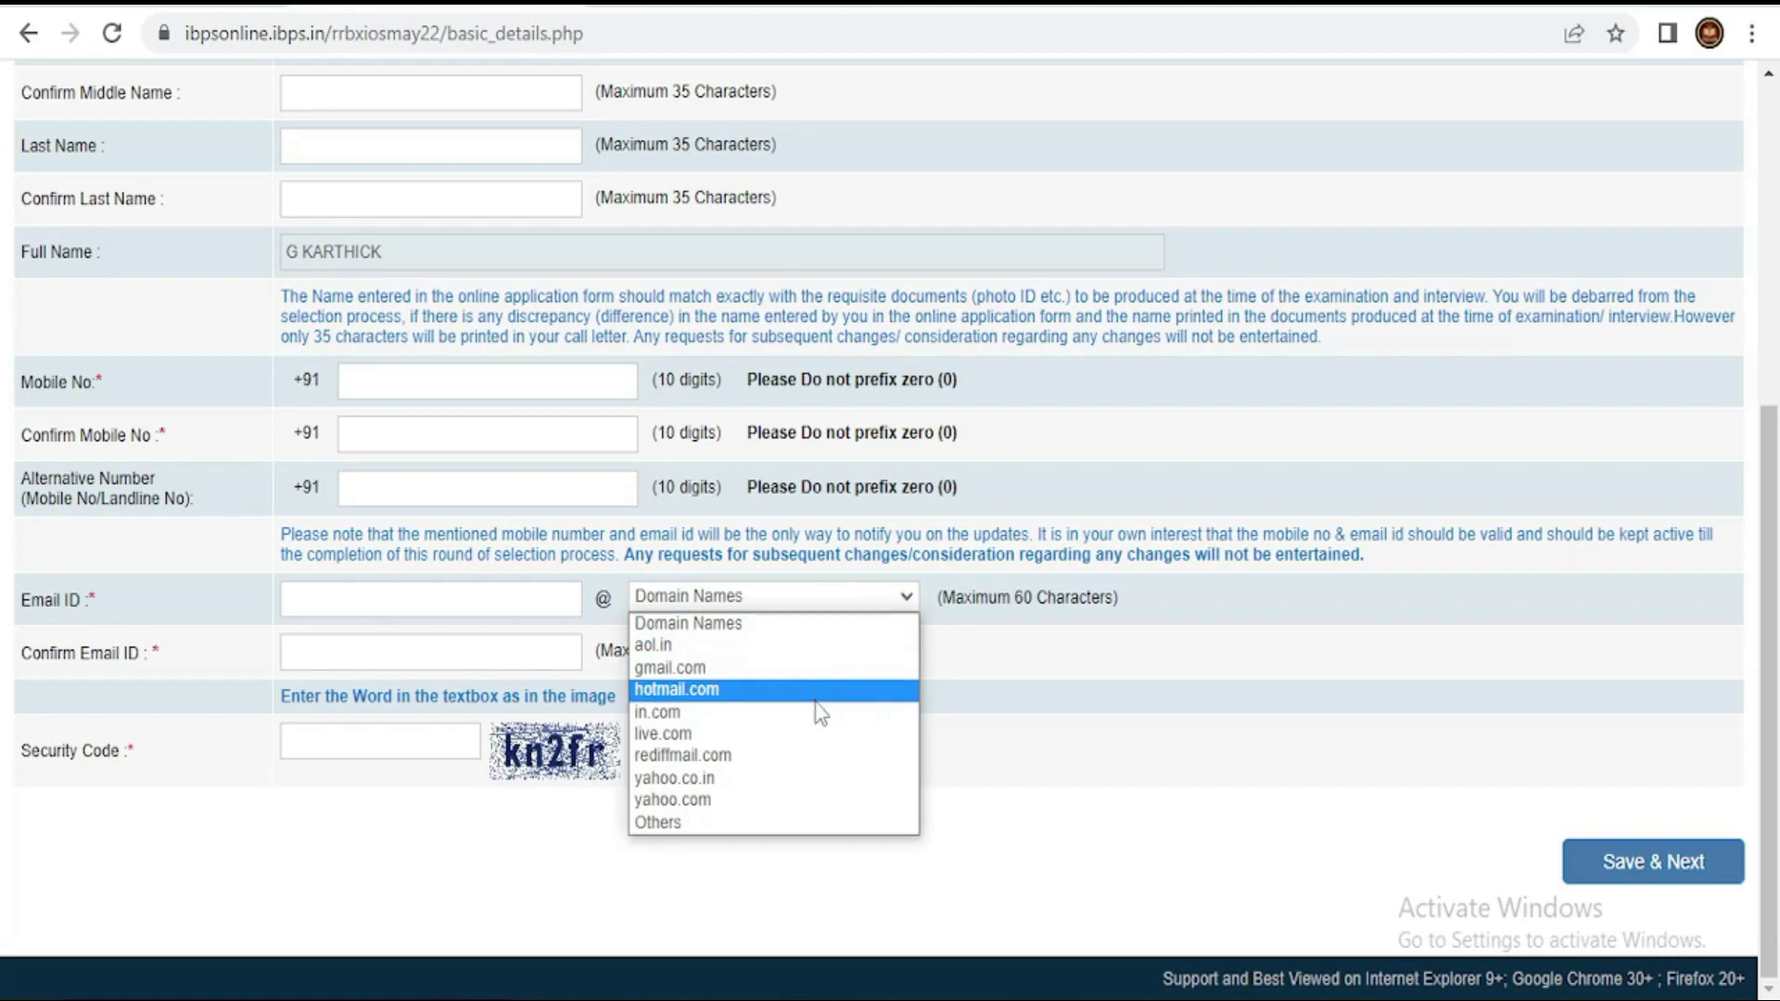
{"action": "left_click", "coordinate": [1021, 659]}
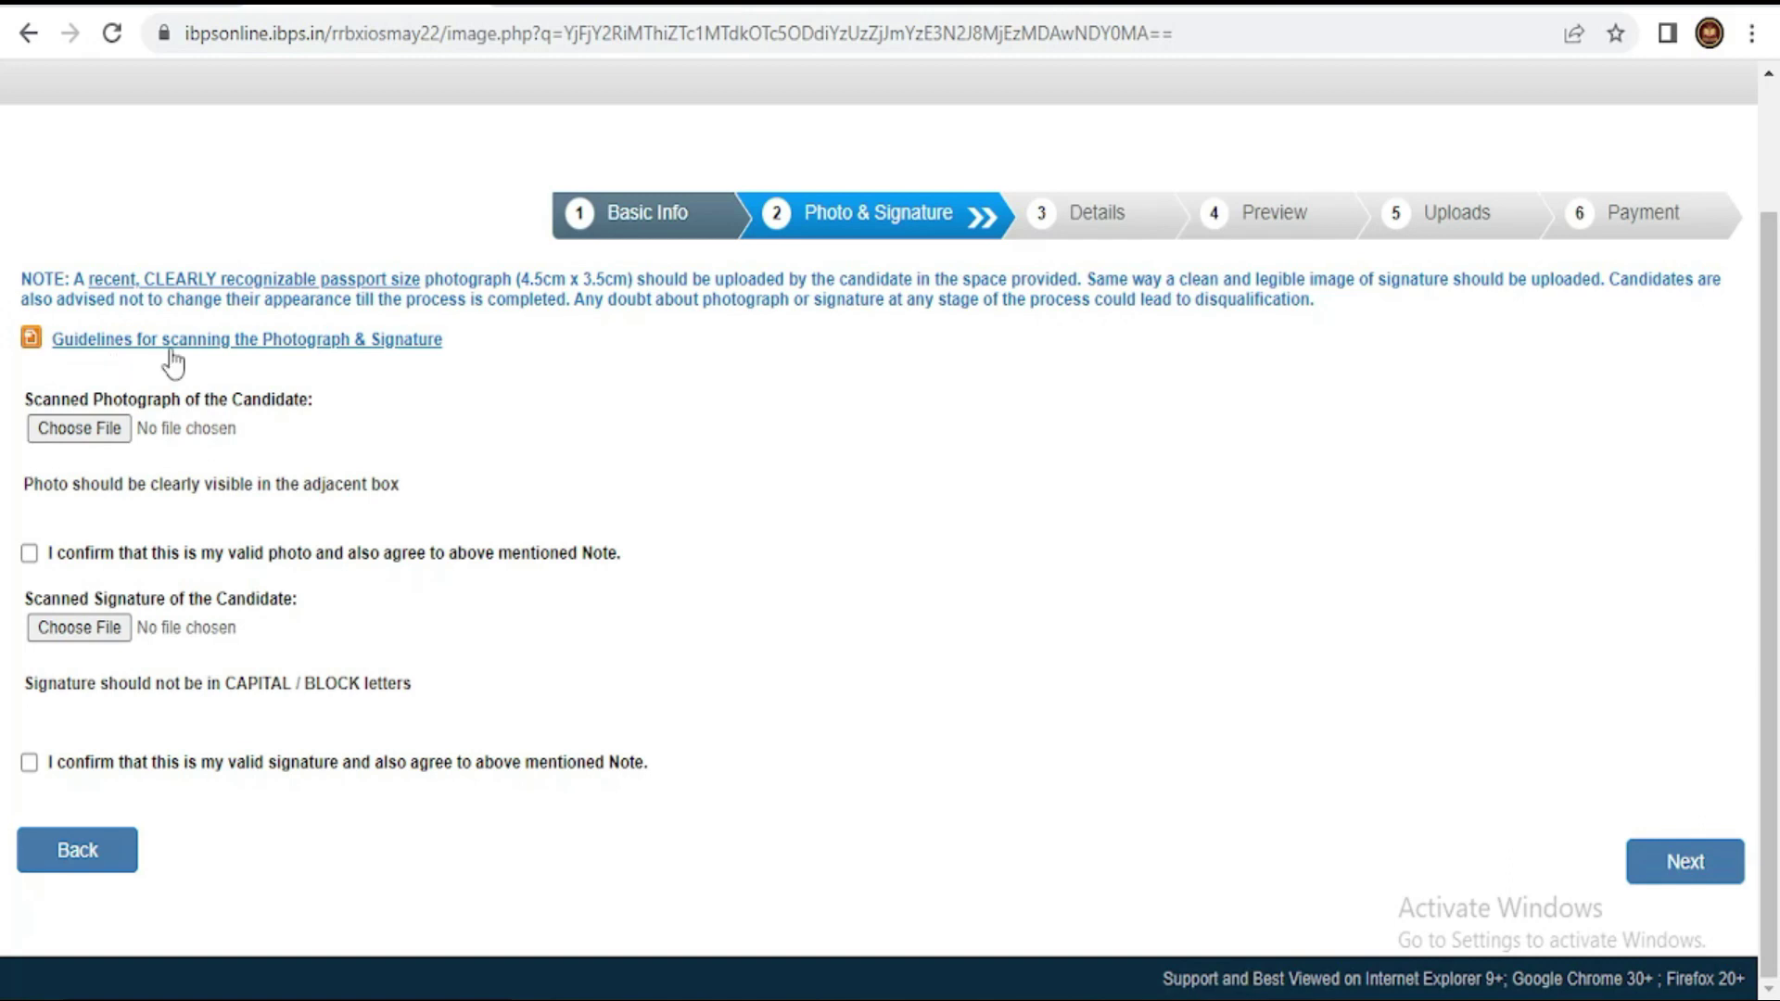
- Open the 'Guidelines for scanning the Photograph & Signature' document
{"action": "left_click", "coordinate": [269, 341]}
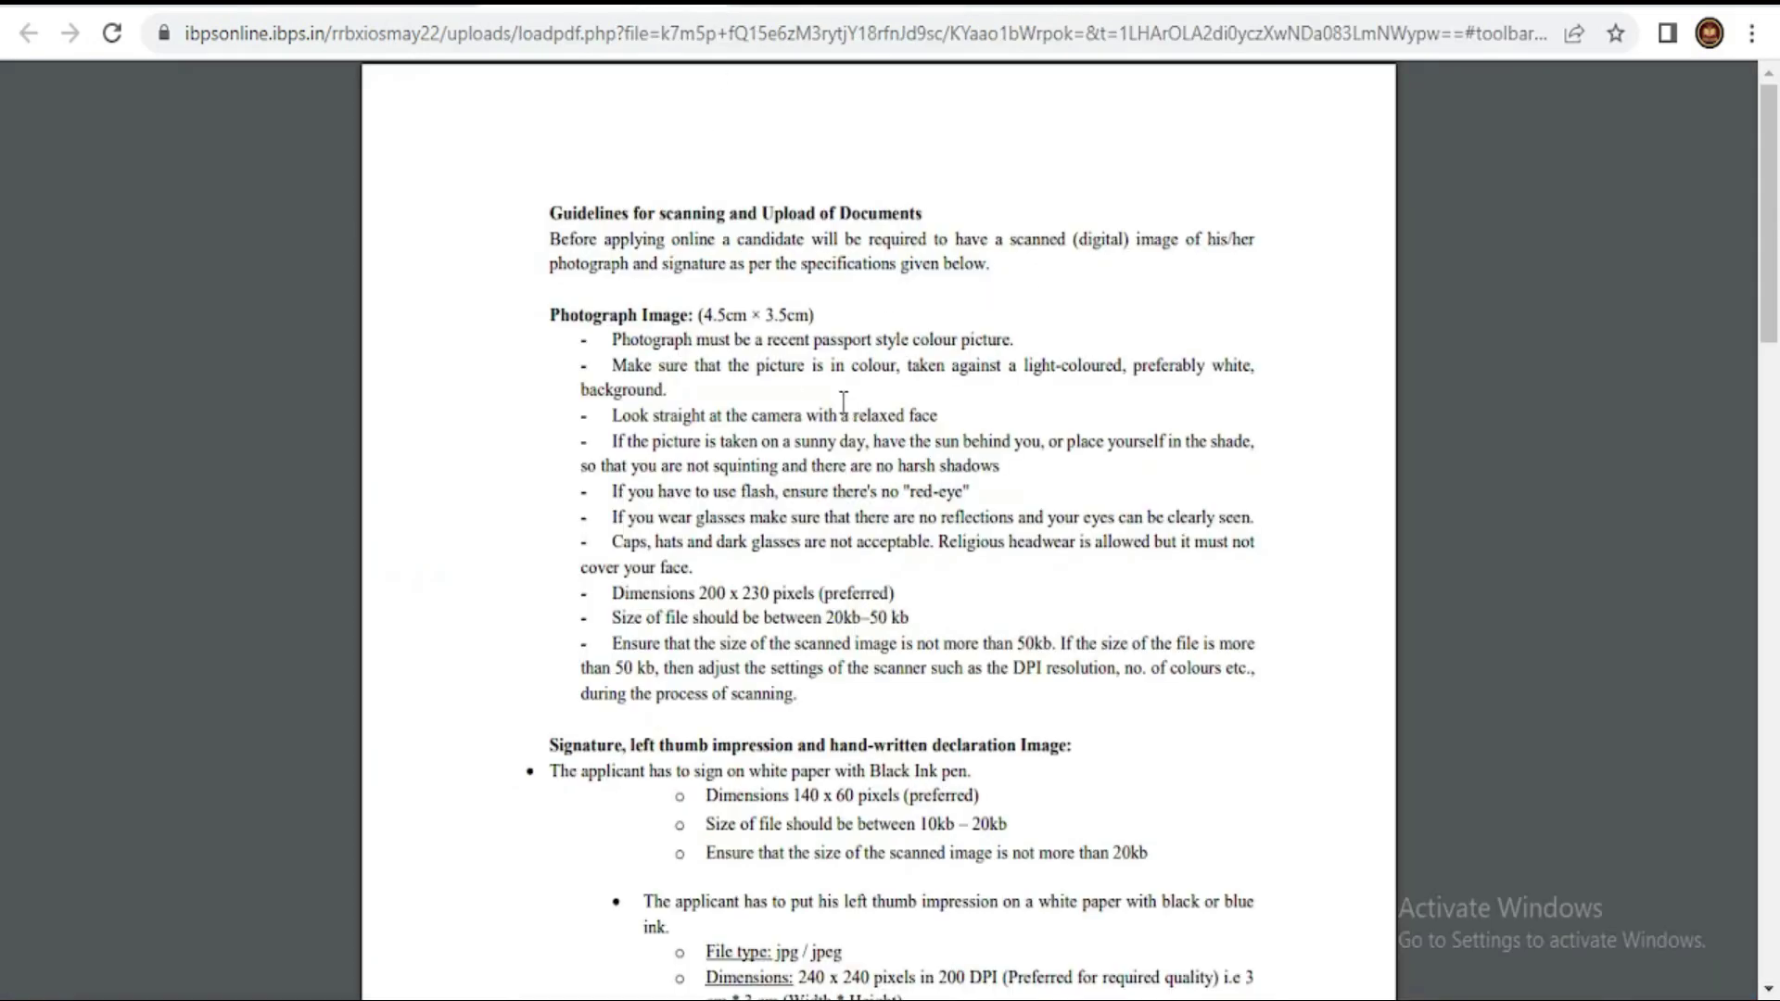
- Highlight the white-background photo rule and the signature's paper, ink and 140 x 60 pixel requirements
{"action": "left_click_drag", "start_coordinate": [700, 314], "coordinate": [917, 332]}
{"action": "scroll", "coordinate": [947, 491], "scroll_direction": "down", "scroll_amount": 1}
{"action": "scroll", "coordinate": [947, 501], "scroll_direction": "down", "scroll_amount": 2}
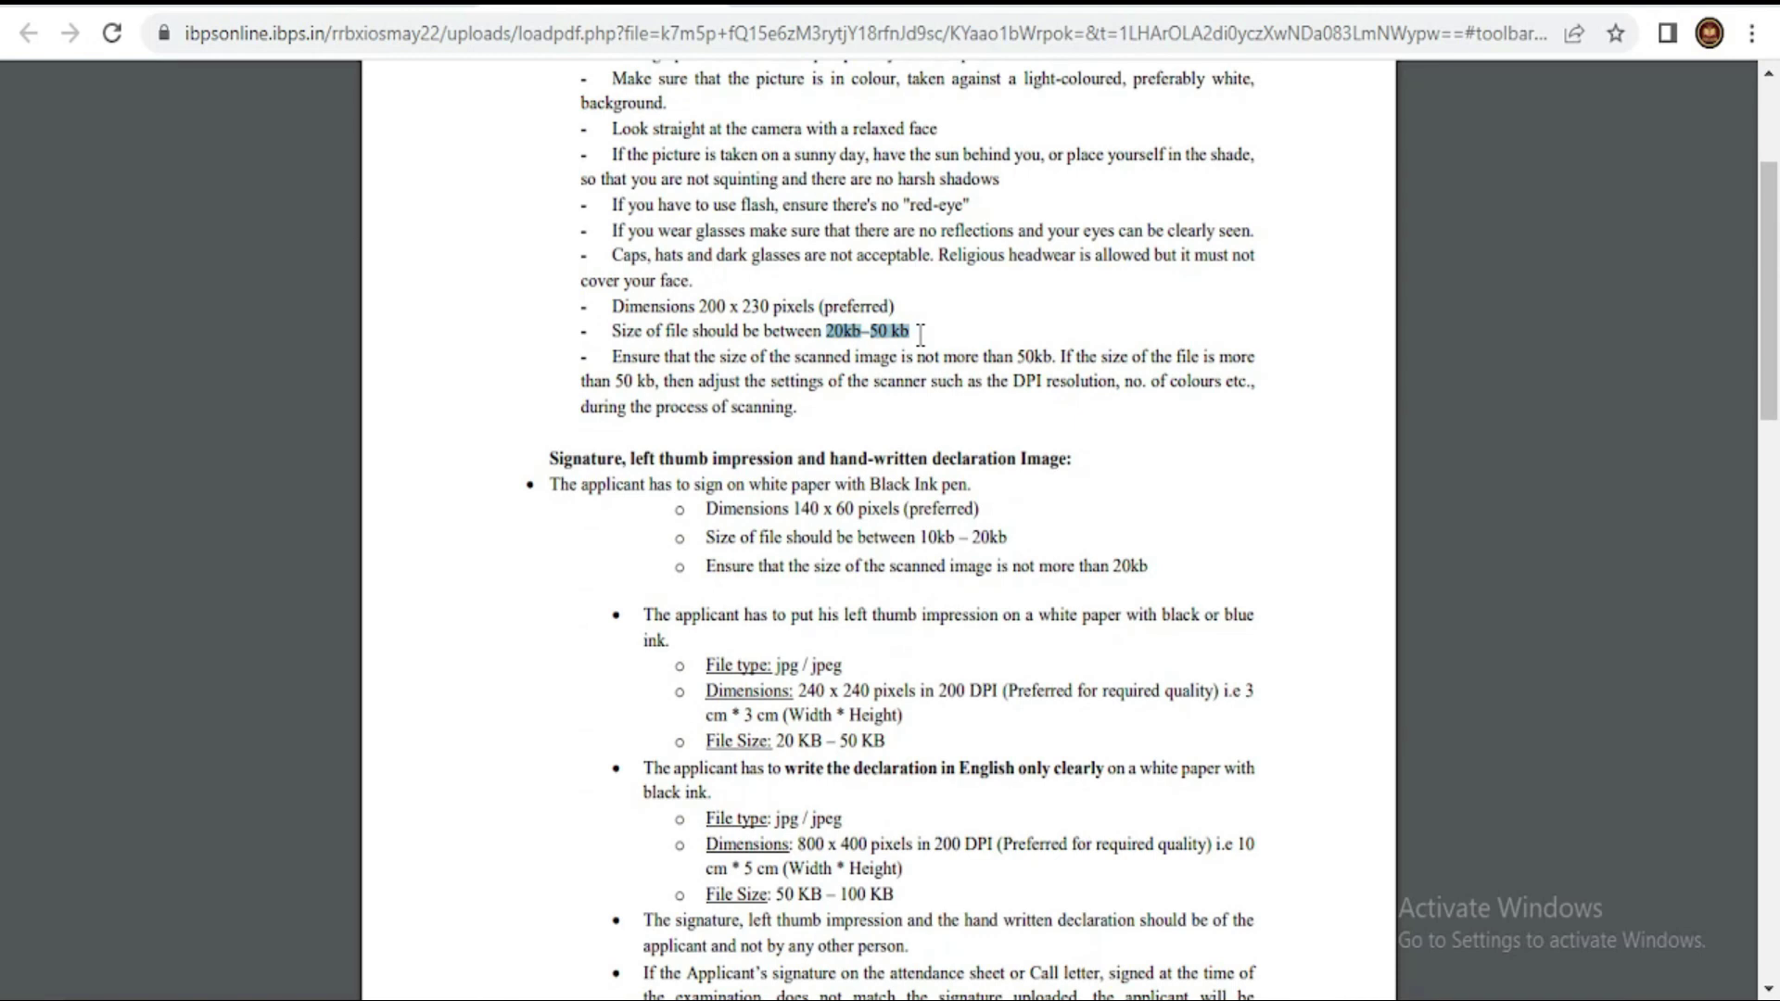
{"action": "scroll", "coordinate": [1052, 384], "scroll_direction": "up", "scroll_amount": 2}
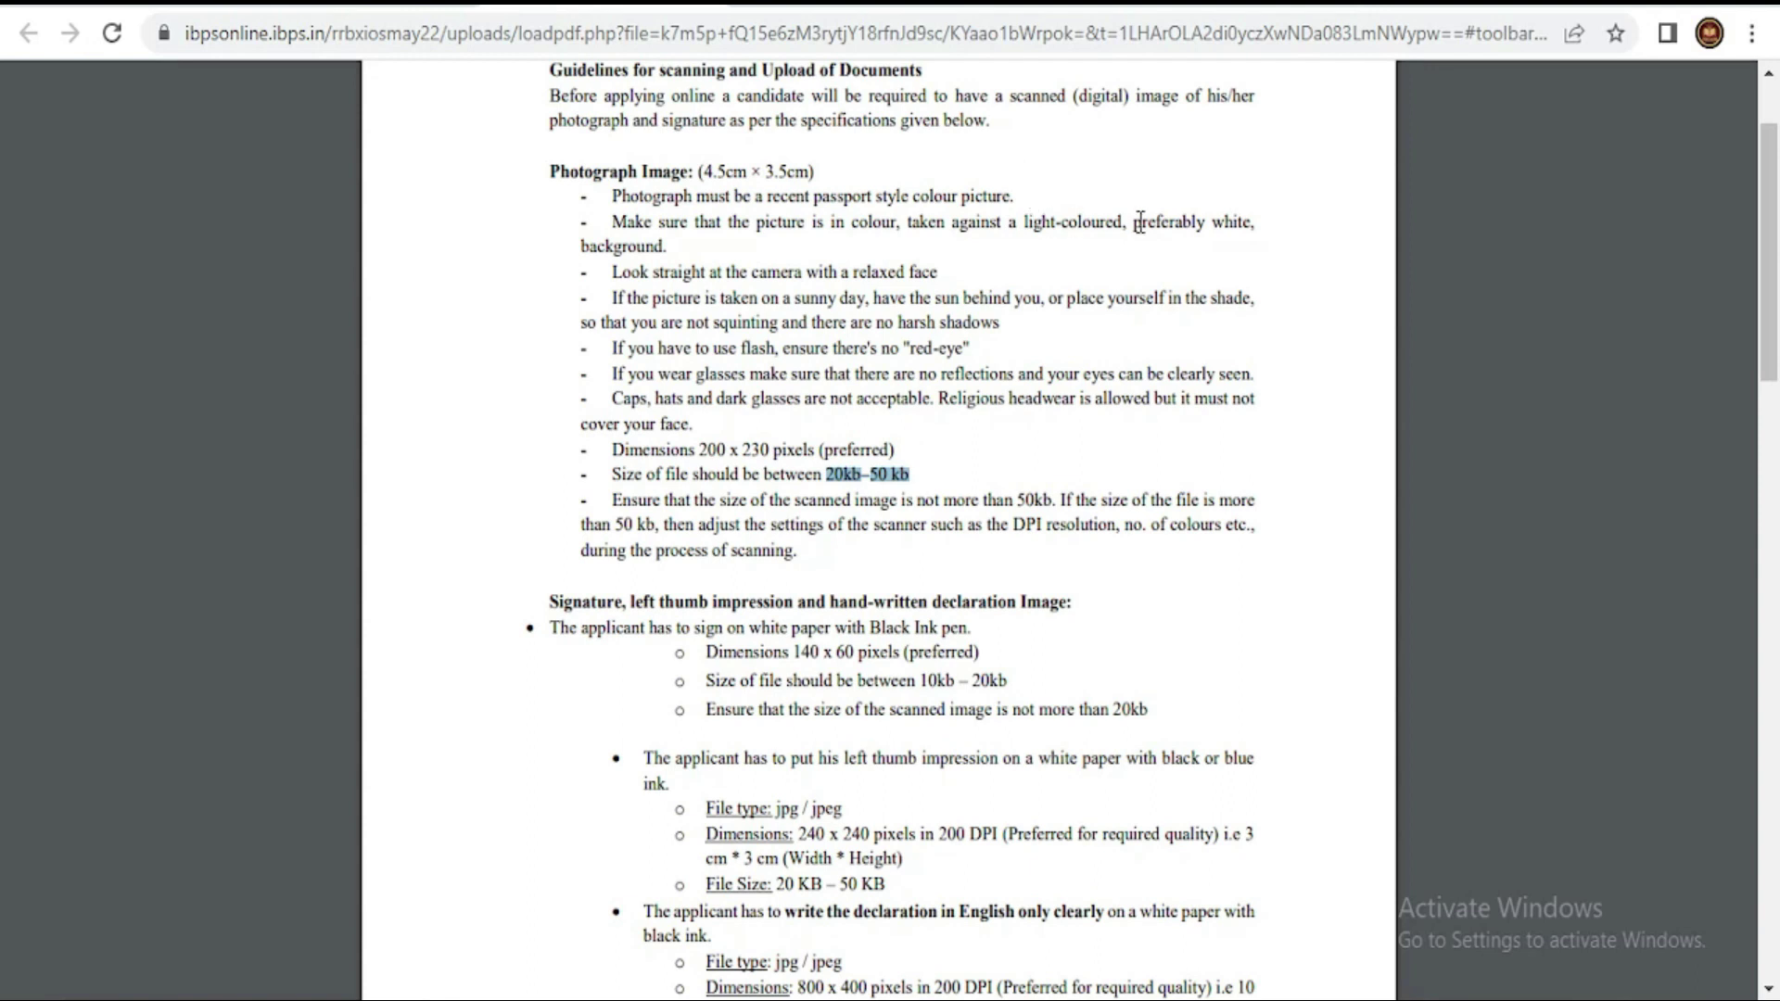
{"action": "left_click_drag", "start_coordinate": [1141, 222], "coordinate": [1313, 223]}
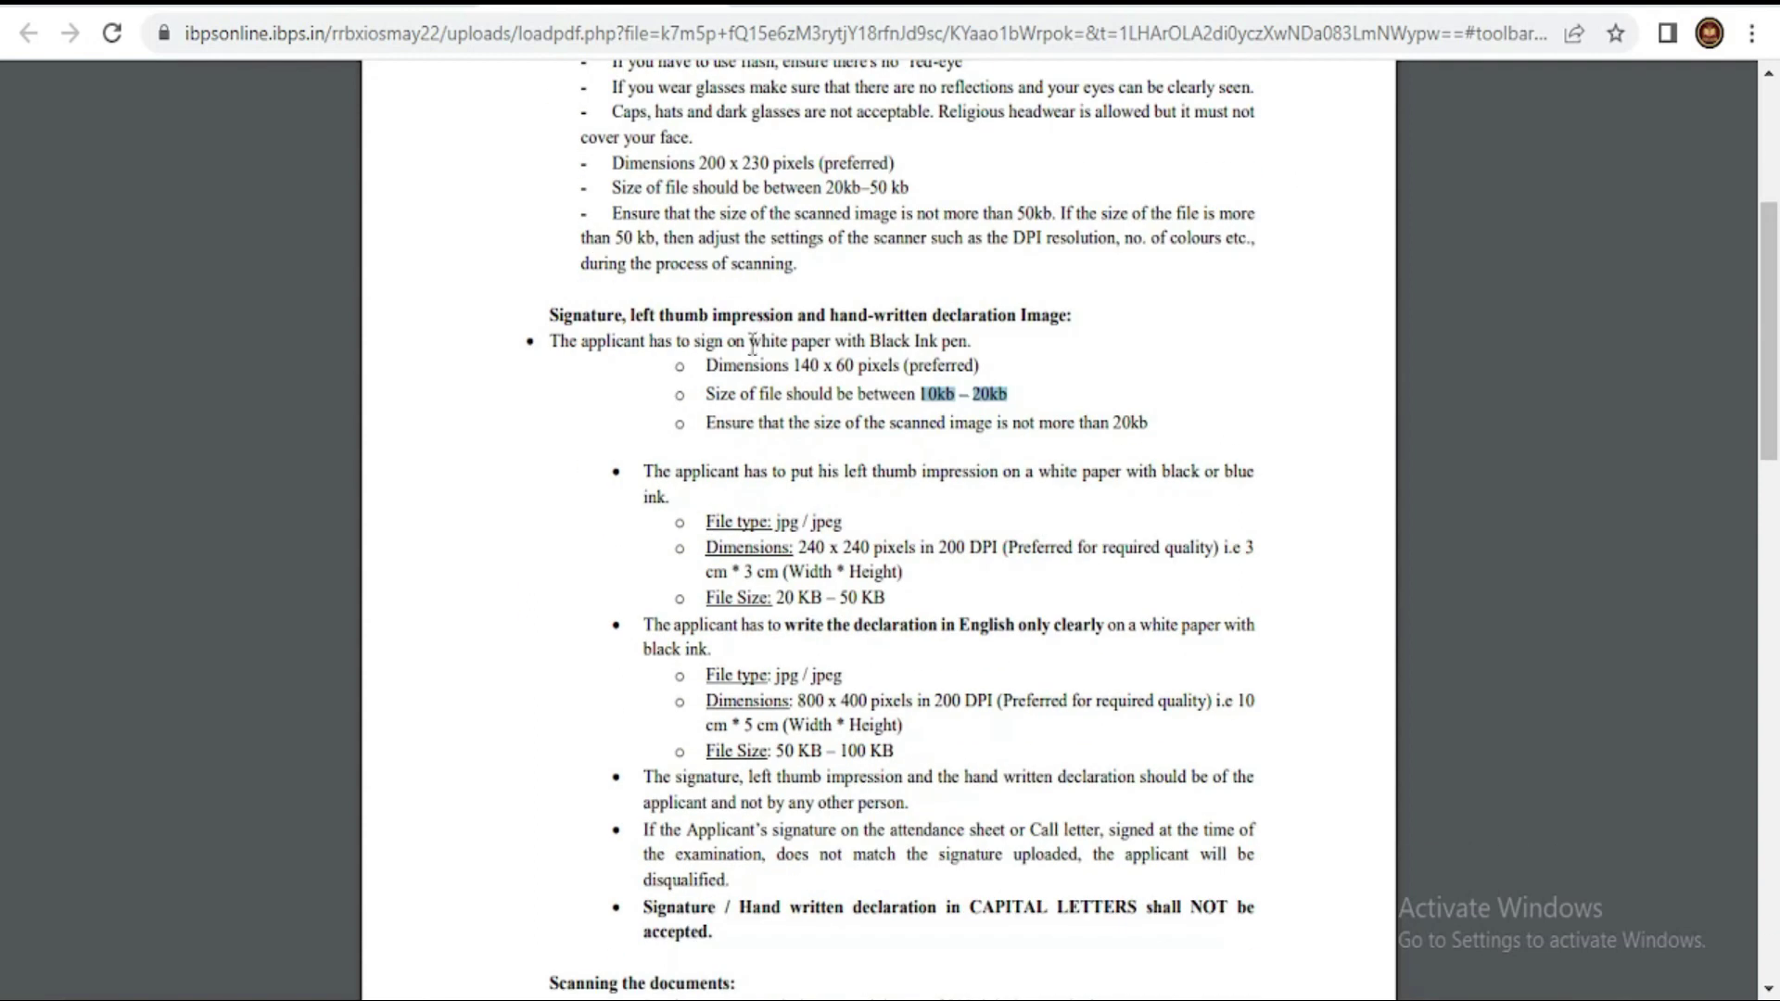
{"action": "mouse_move", "coordinate": [751, 345]}
{"action": "left_mouse_down"}
{"action": "mouse_move", "coordinate": [959, 345]}
{"action": "mouse_move", "coordinate": [1008, 394]}
{"action": "left_mouse_up"}
{"action": "left_click_drag", "start_coordinate": [803, 365], "coordinate": [892, 366]}
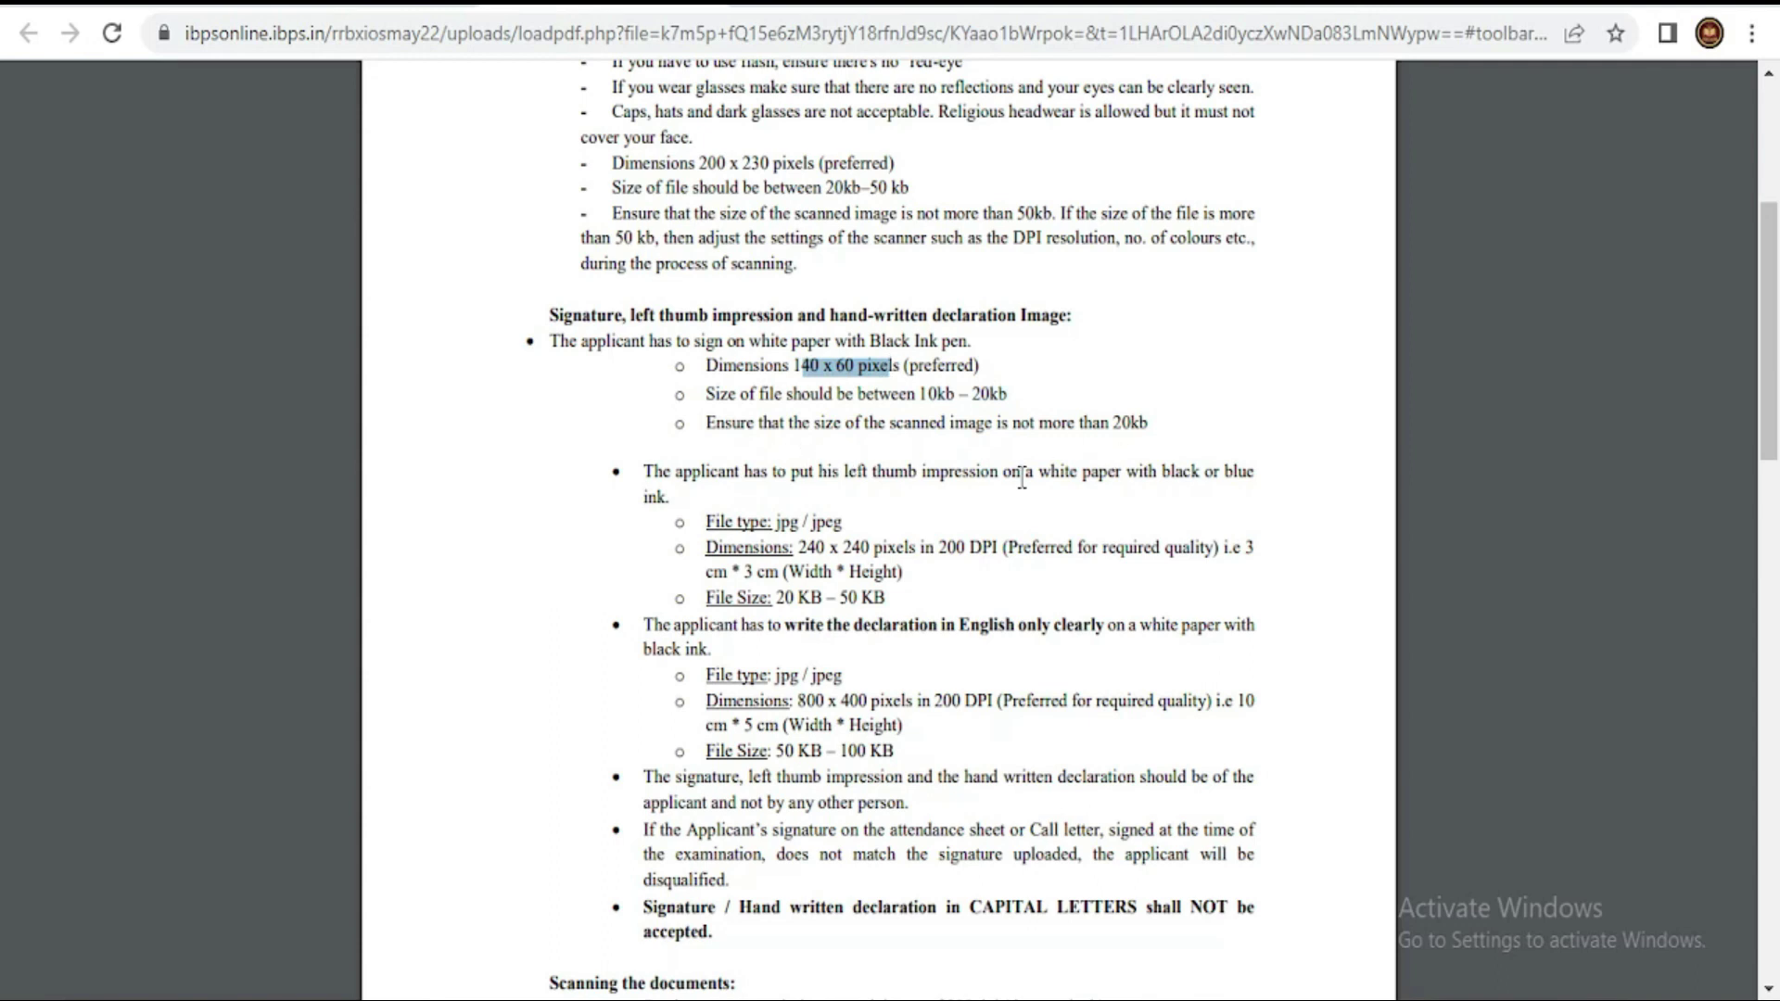
{"action": "left_click_drag", "start_coordinate": [1038, 473], "coordinate": [1262, 498]}
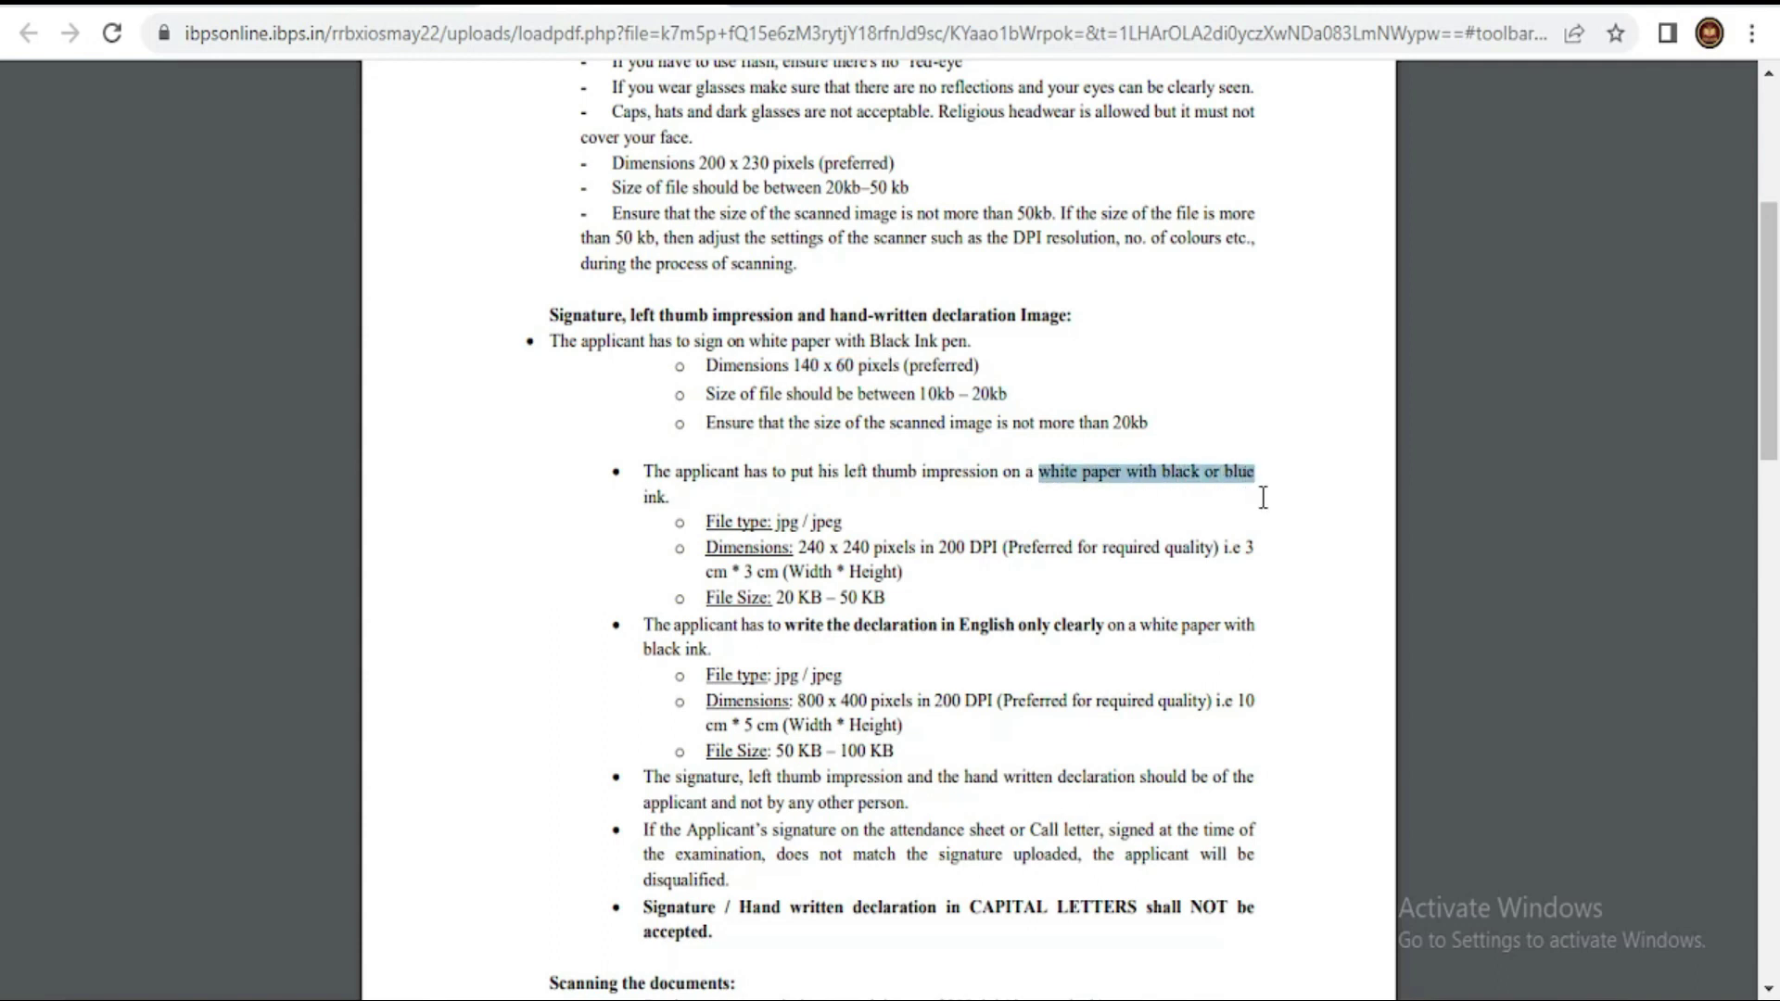
- Highlight the 50 KB – 100 KB declaration file size, then close the guidelines PDF
{"action": "left_click_drag", "start_coordinate": [775, 598], "coordinate": [824, 597]}
{"action": "left_click_drag", "start_coordinate": [704, 547], "coordinate": [871, 547]}
{"action": "scroll", "coordinate": [969, 387], "scroll_direction": "down", "scroll_amount": 3}
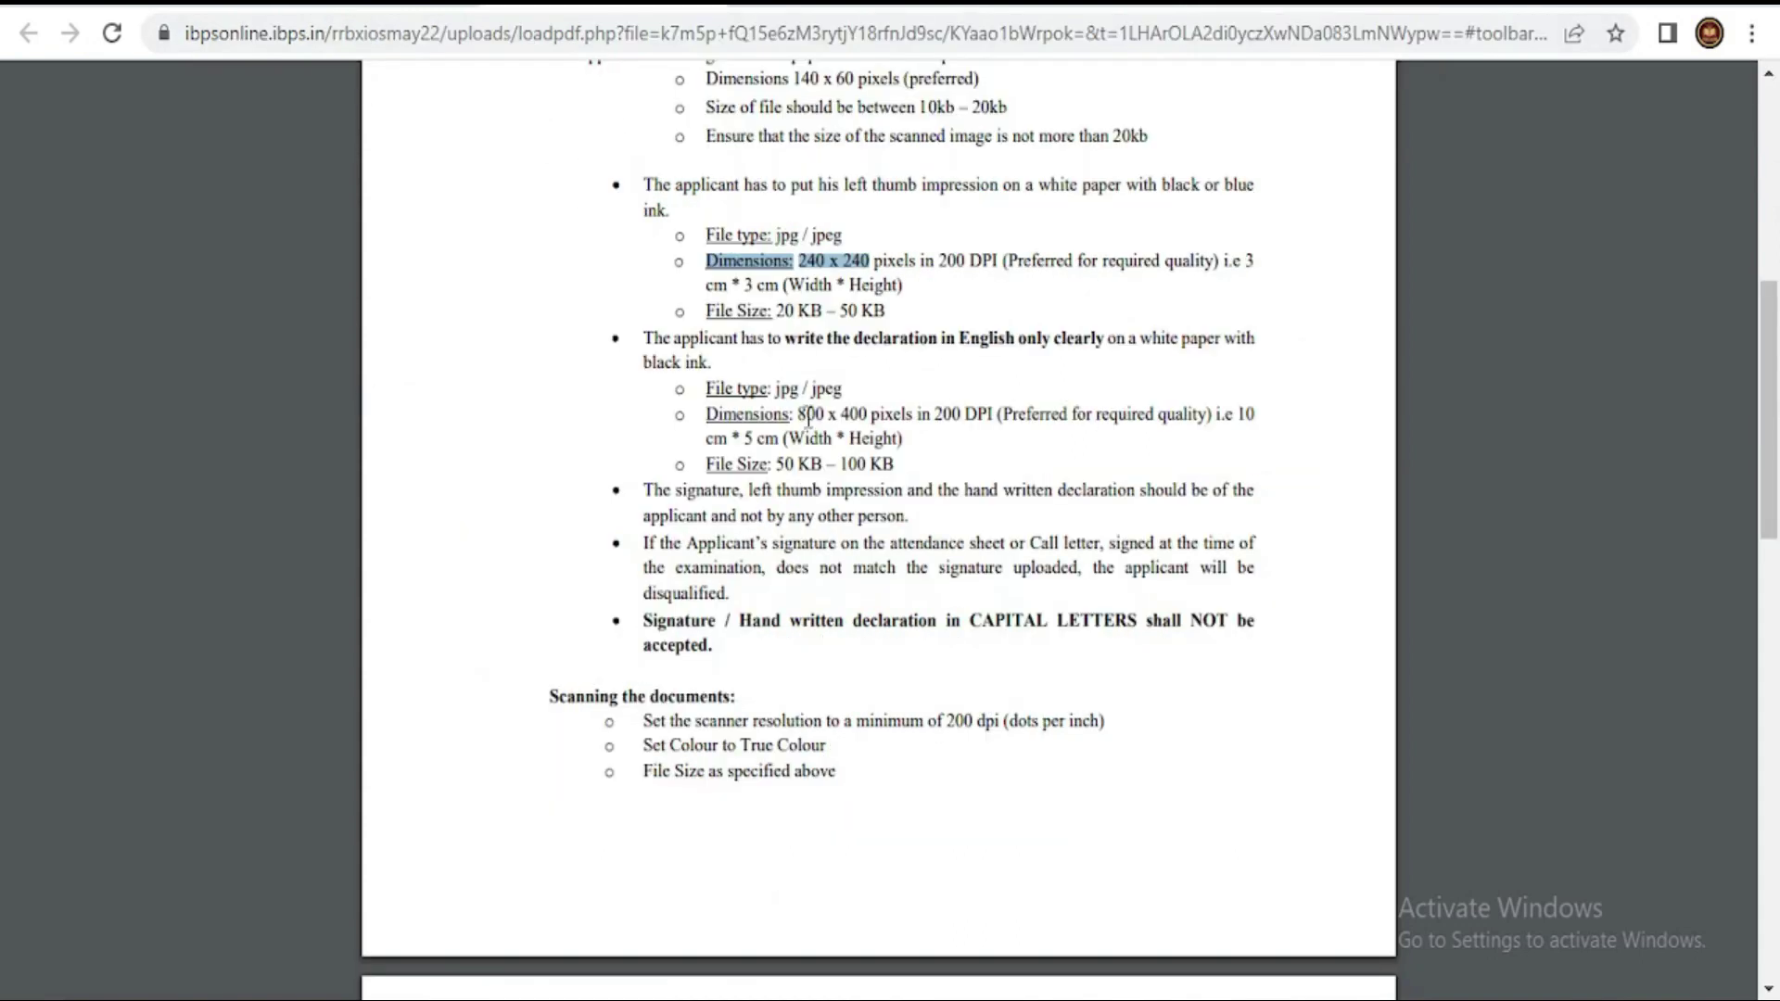
{"action": "left_click_drag", "start_coordinate": [778, 459], "coordinate": [912, 465]}
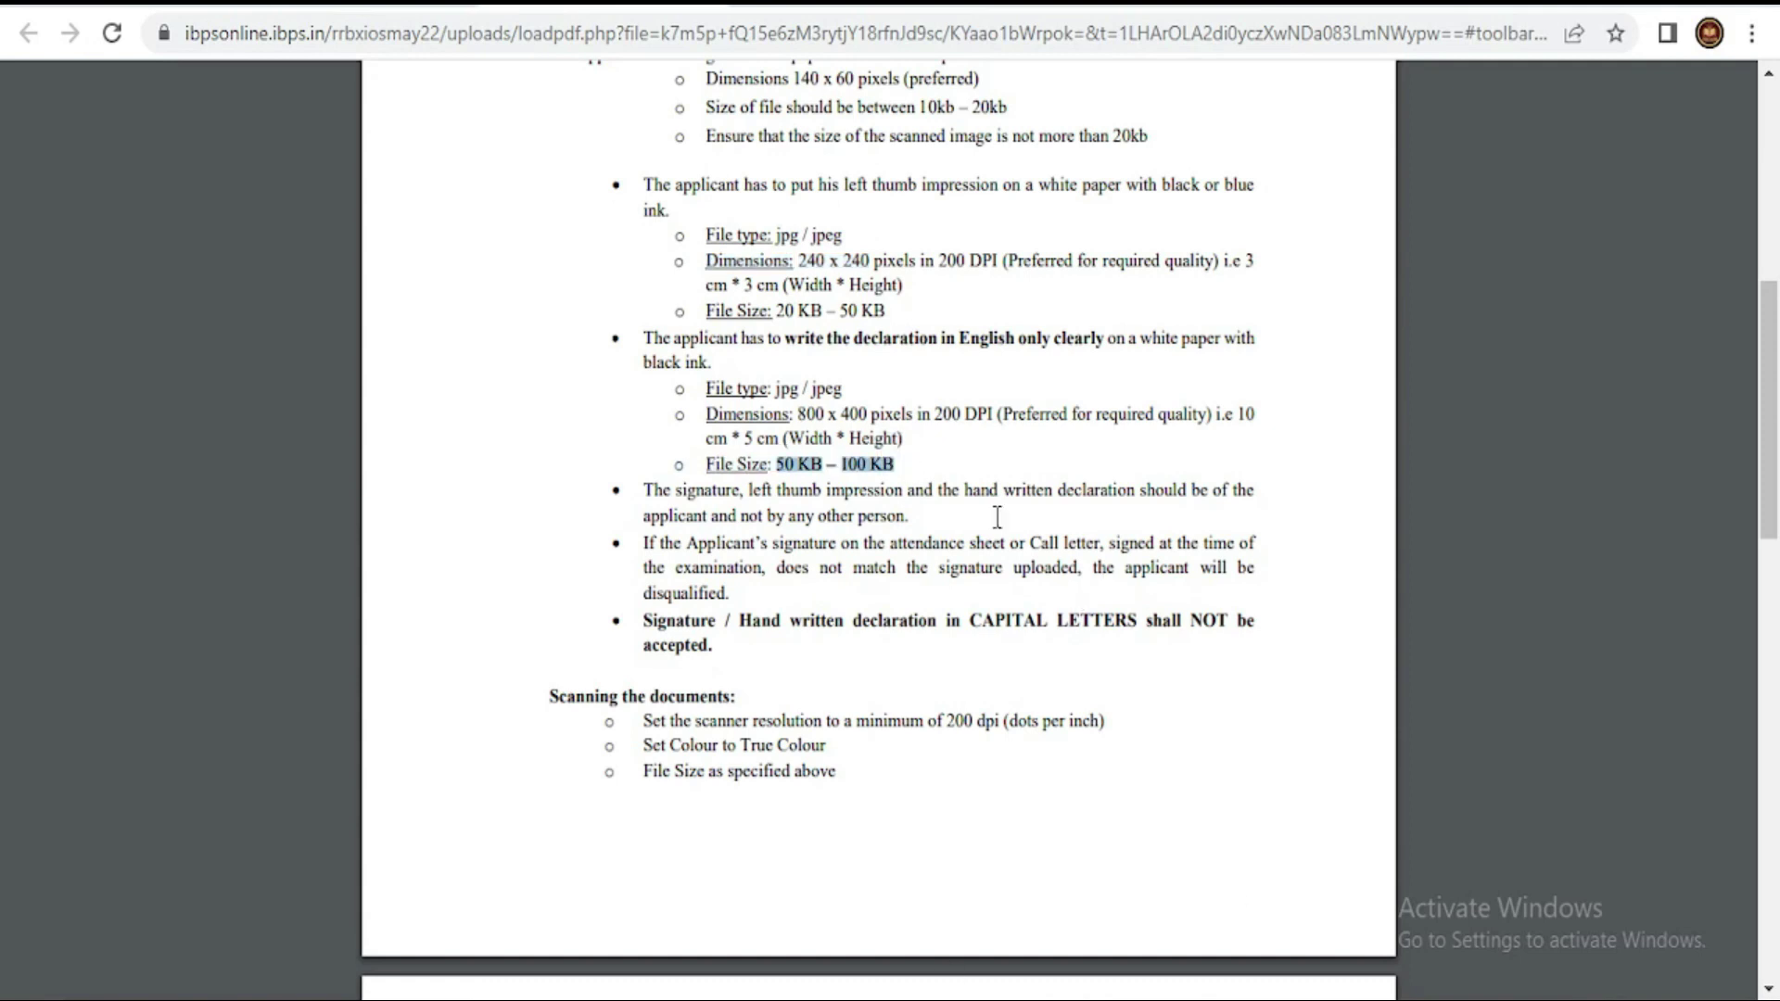
{"action": "key", "text": "ctrl+w"}
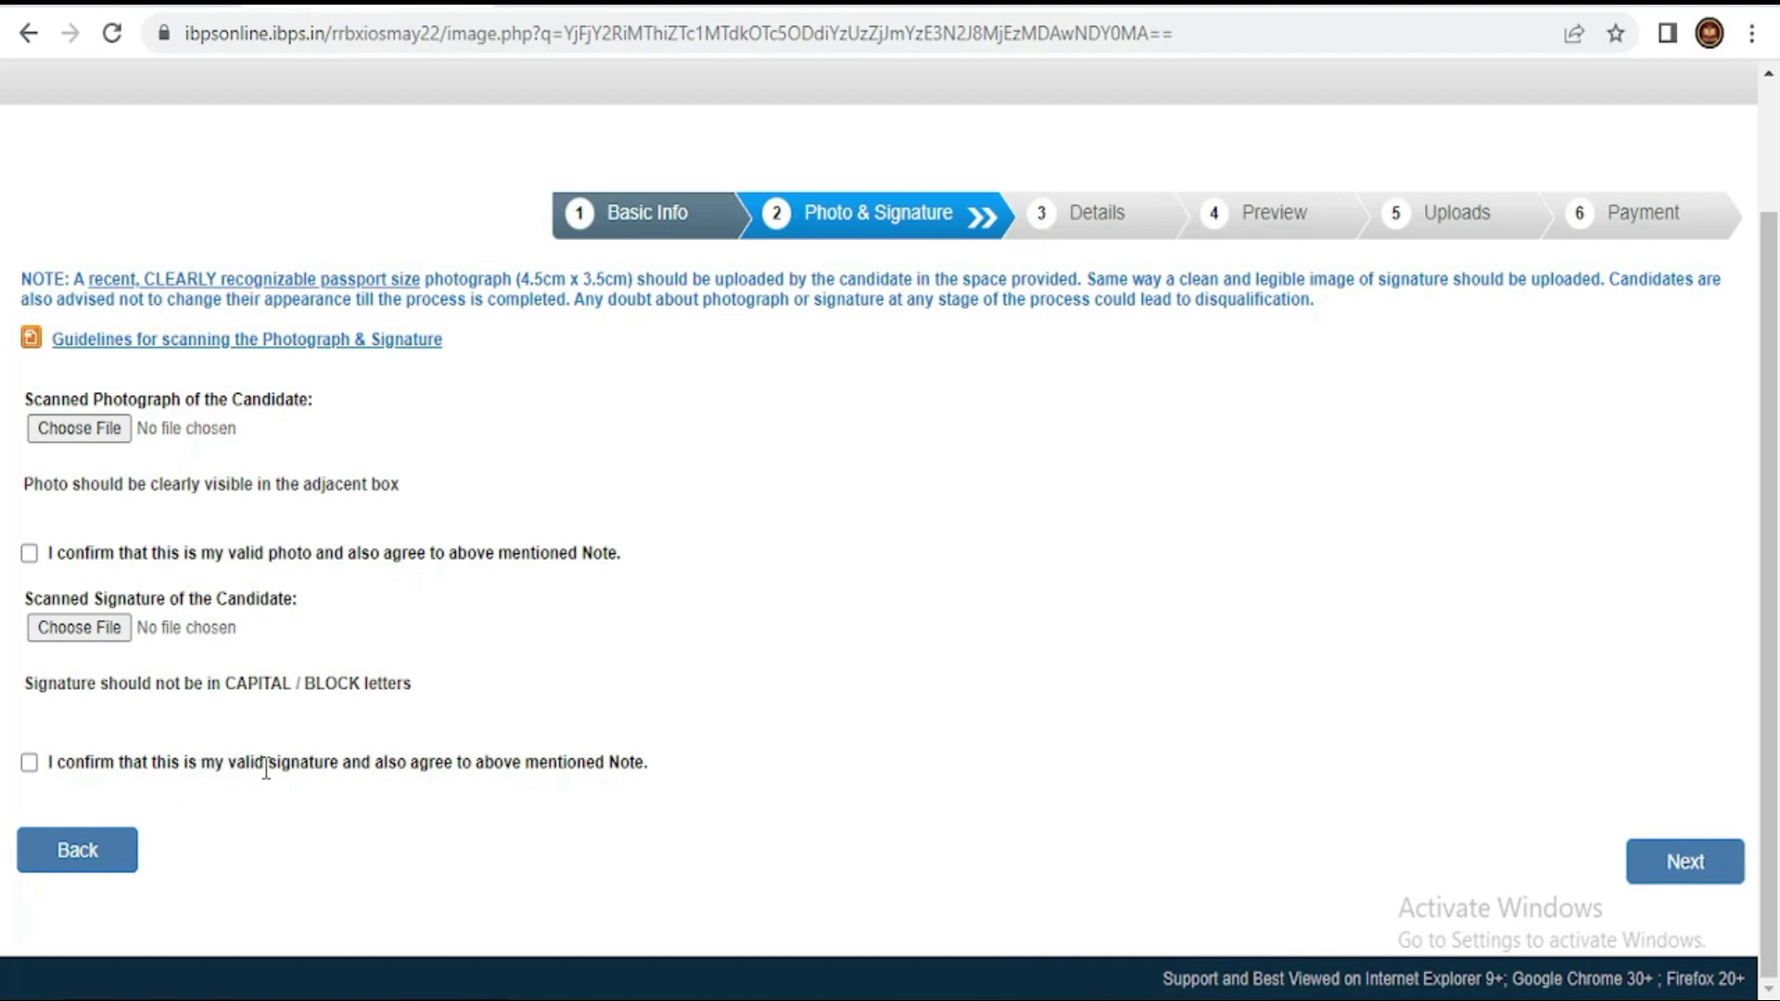
- Confirm both the signature and photo are valid, then continue to the Details step
{"action": "left_click", "coordinate": [28, 763]}
{"action": "left_click", "coordinate": [28, 555]}
{"action": "left_click", "coordinate": [1663, 864]}
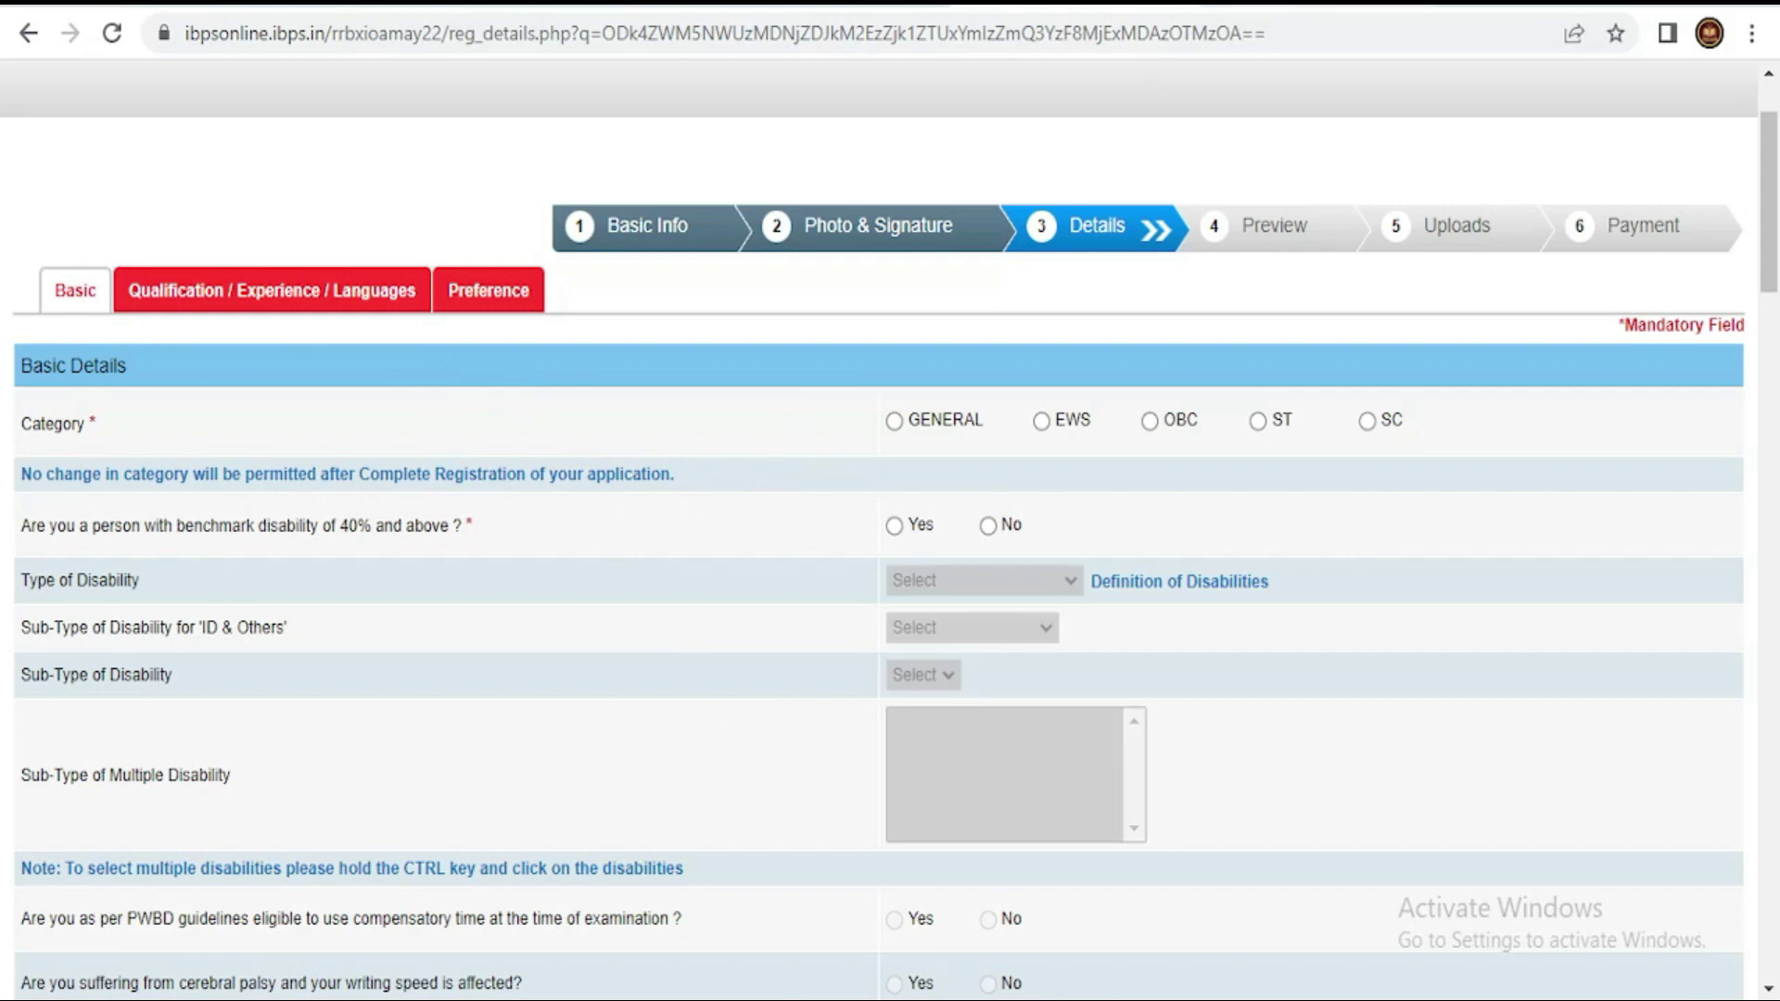
- Set the category to OBC and acknowledge the category warning
{"action": "left_click", "coordinate": [1210, 5]}
{"action": "left_click", "coordinate": [974, 5]}
{"action": "left_click", "coordinate": [1150, 430]}
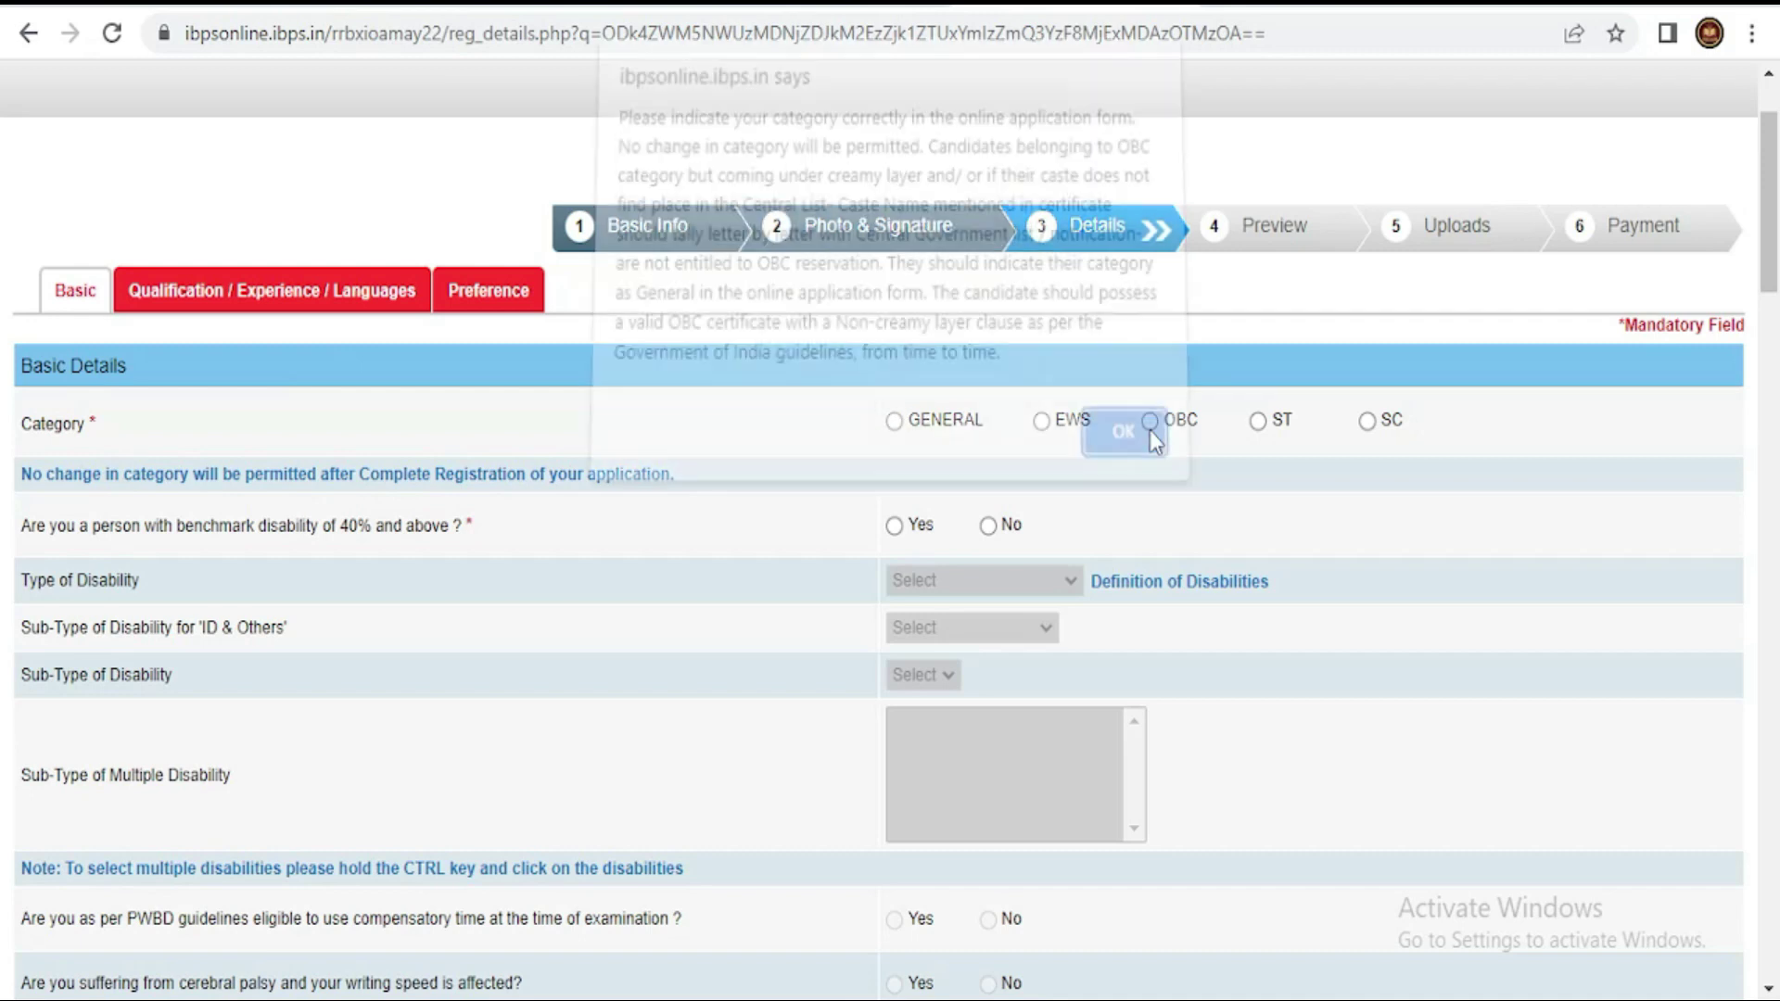
{"action": "left_click", "coordinate": [1146, 449]}
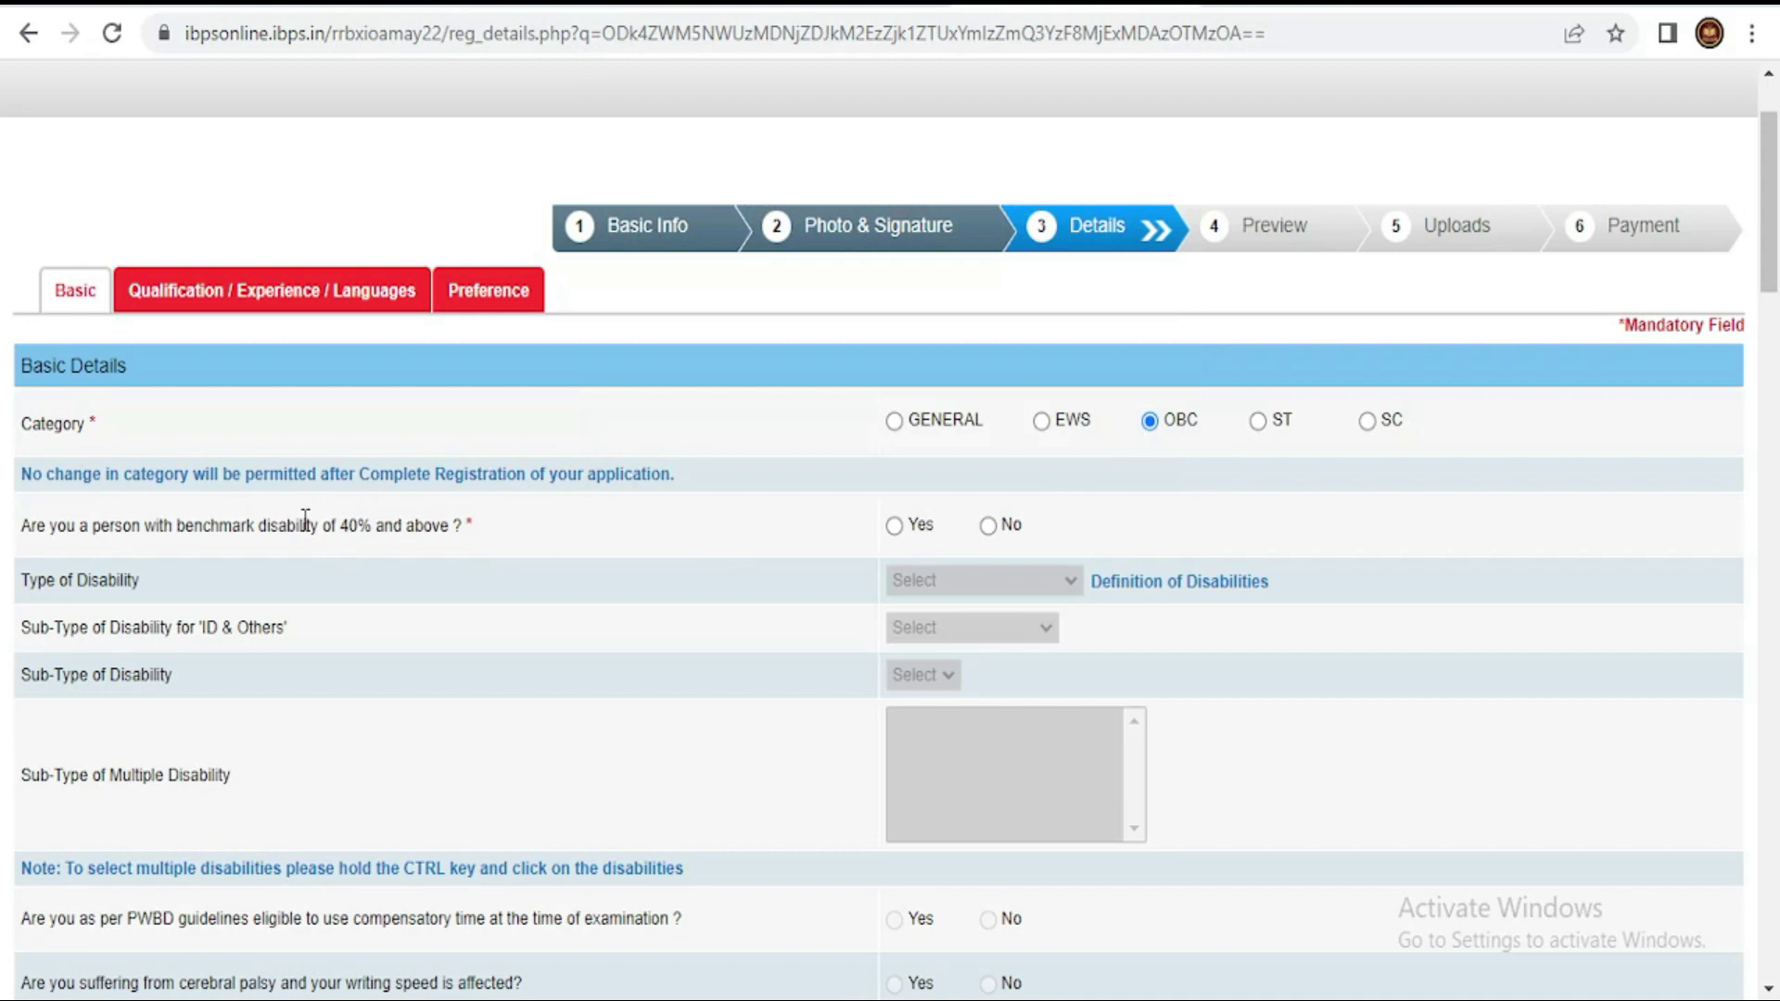
- Answer No to the benchmark disability question so the disability fields stay disabled
{"action": "left_click", "coordinate": [988, 526]}
{"action": "left_click", "coordinate": [893, 526]}
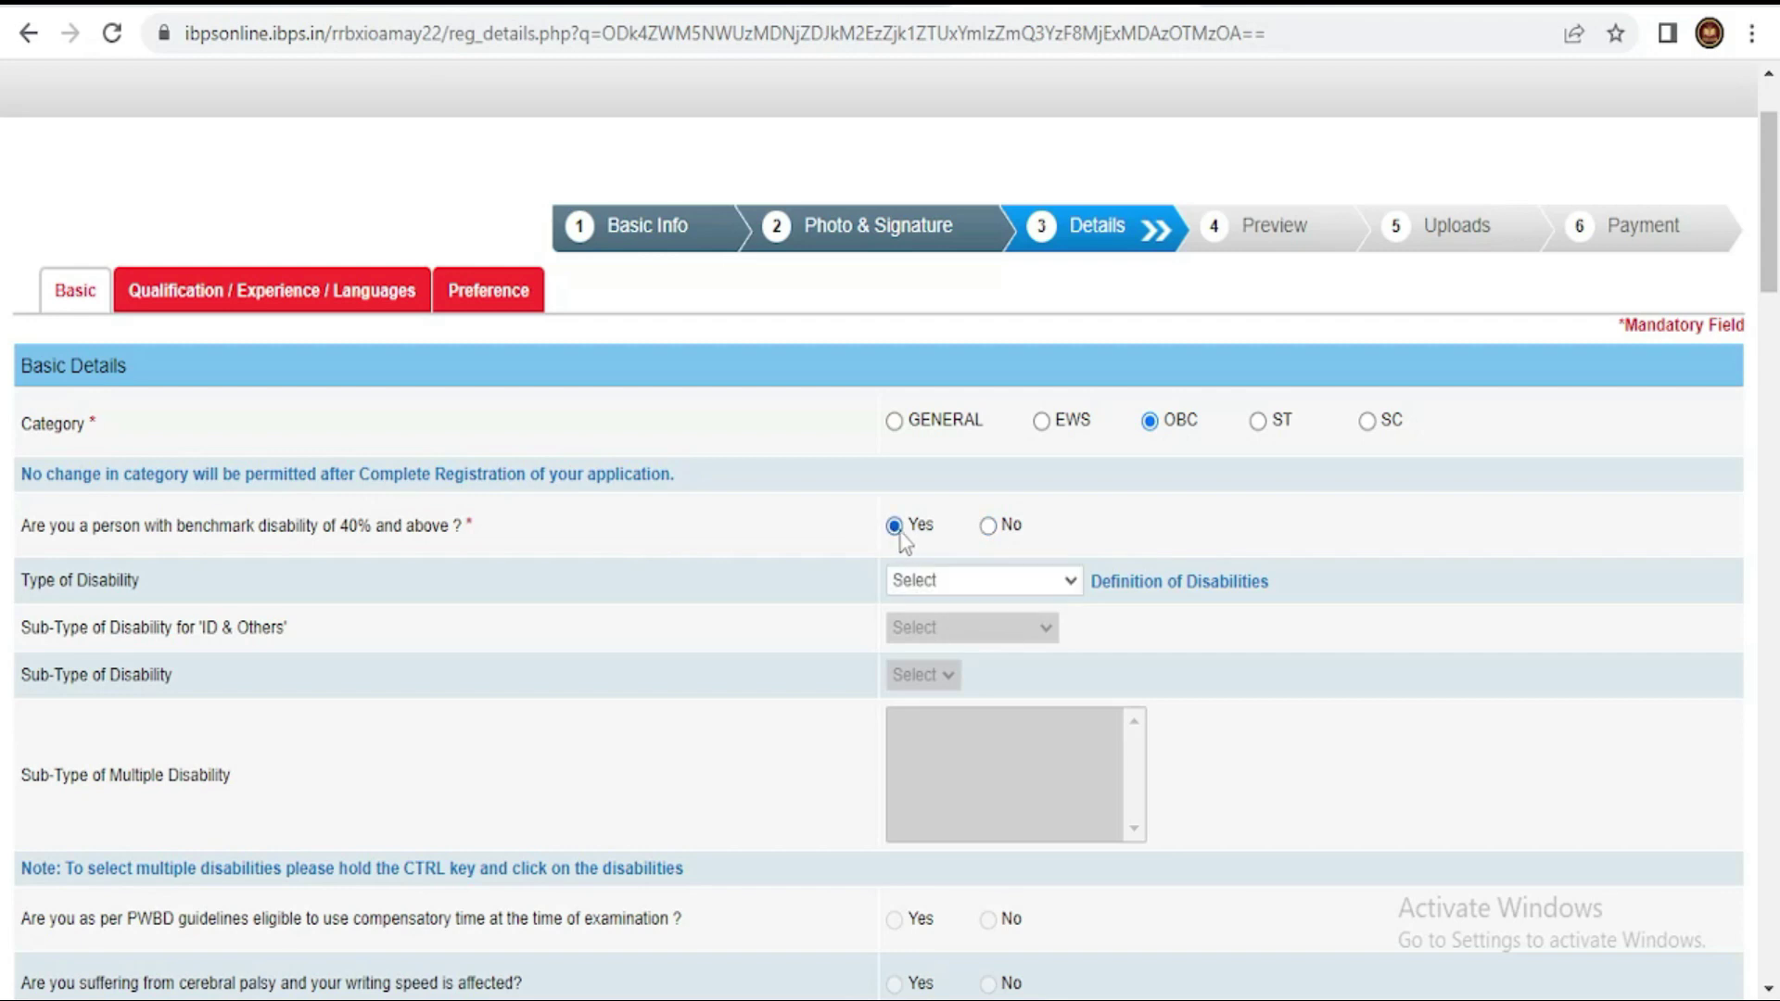
{"action": "left_click", "coordinate": [937, 582]}
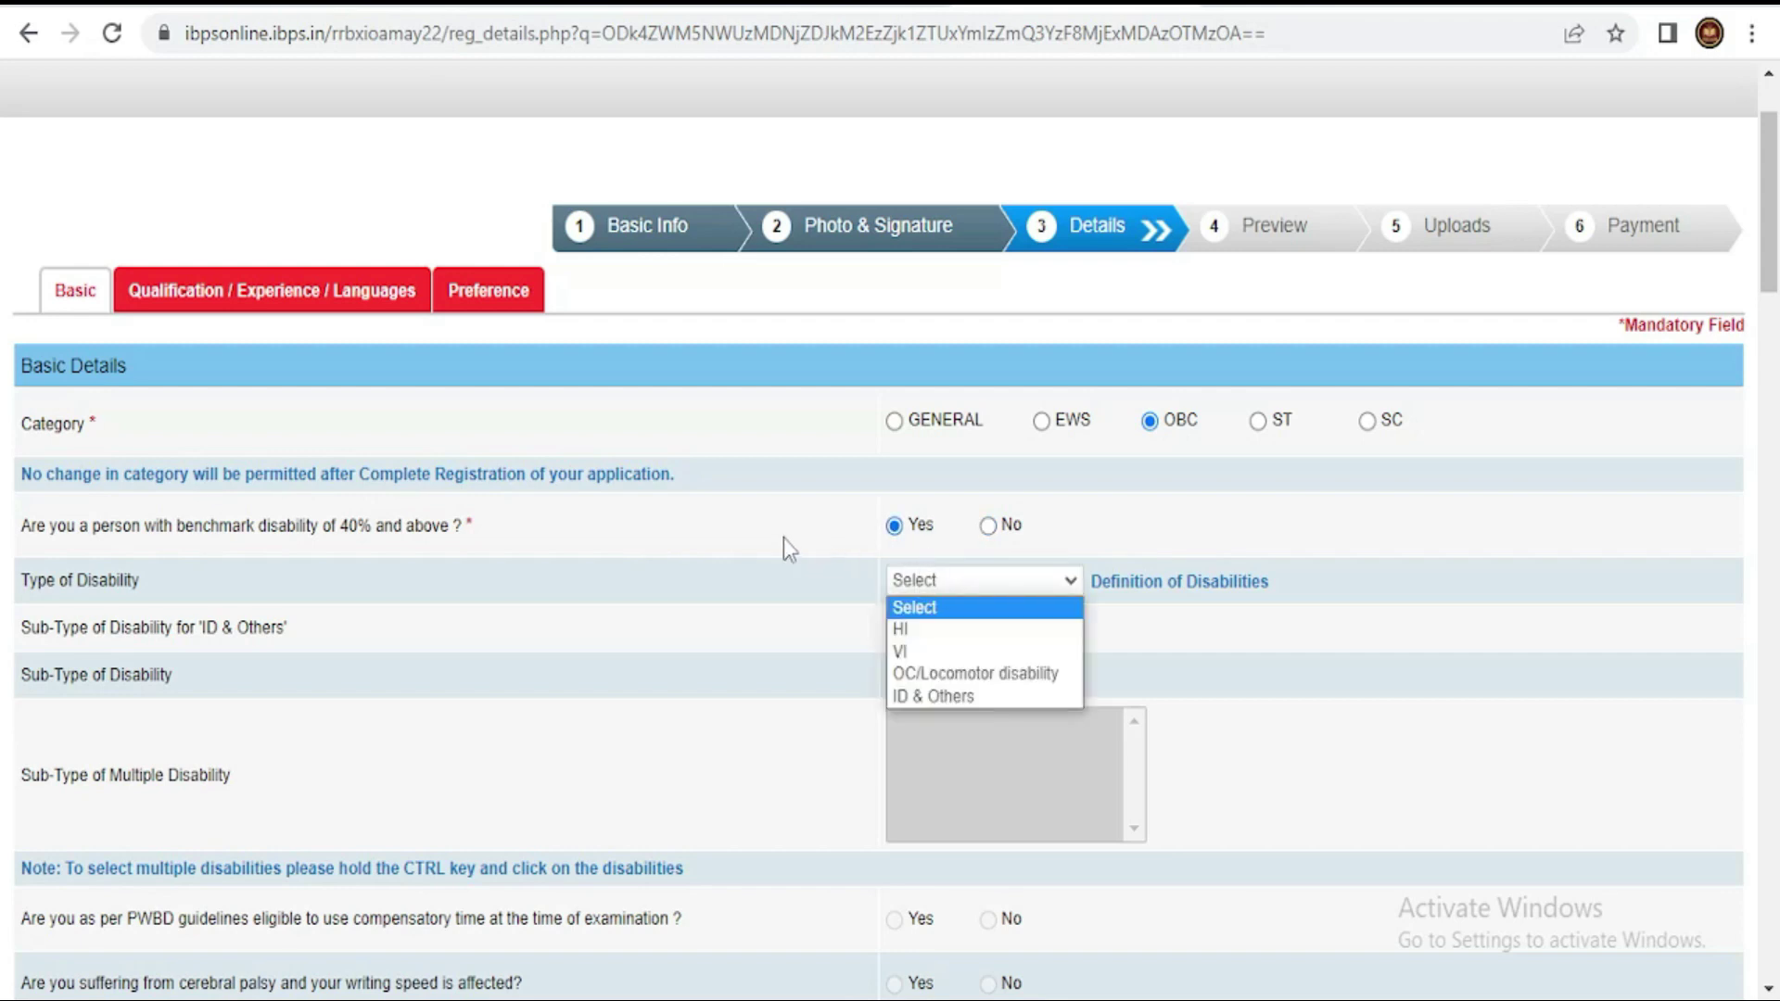
{"action": "left_click", "coordinate": [988, 527]}
{"action": "left_click", "coordinate": [988, 526]}
{"action": "scroll", "coordinate": [1097, 603], "scroll_direction": "down", "scroll_amount": 3}
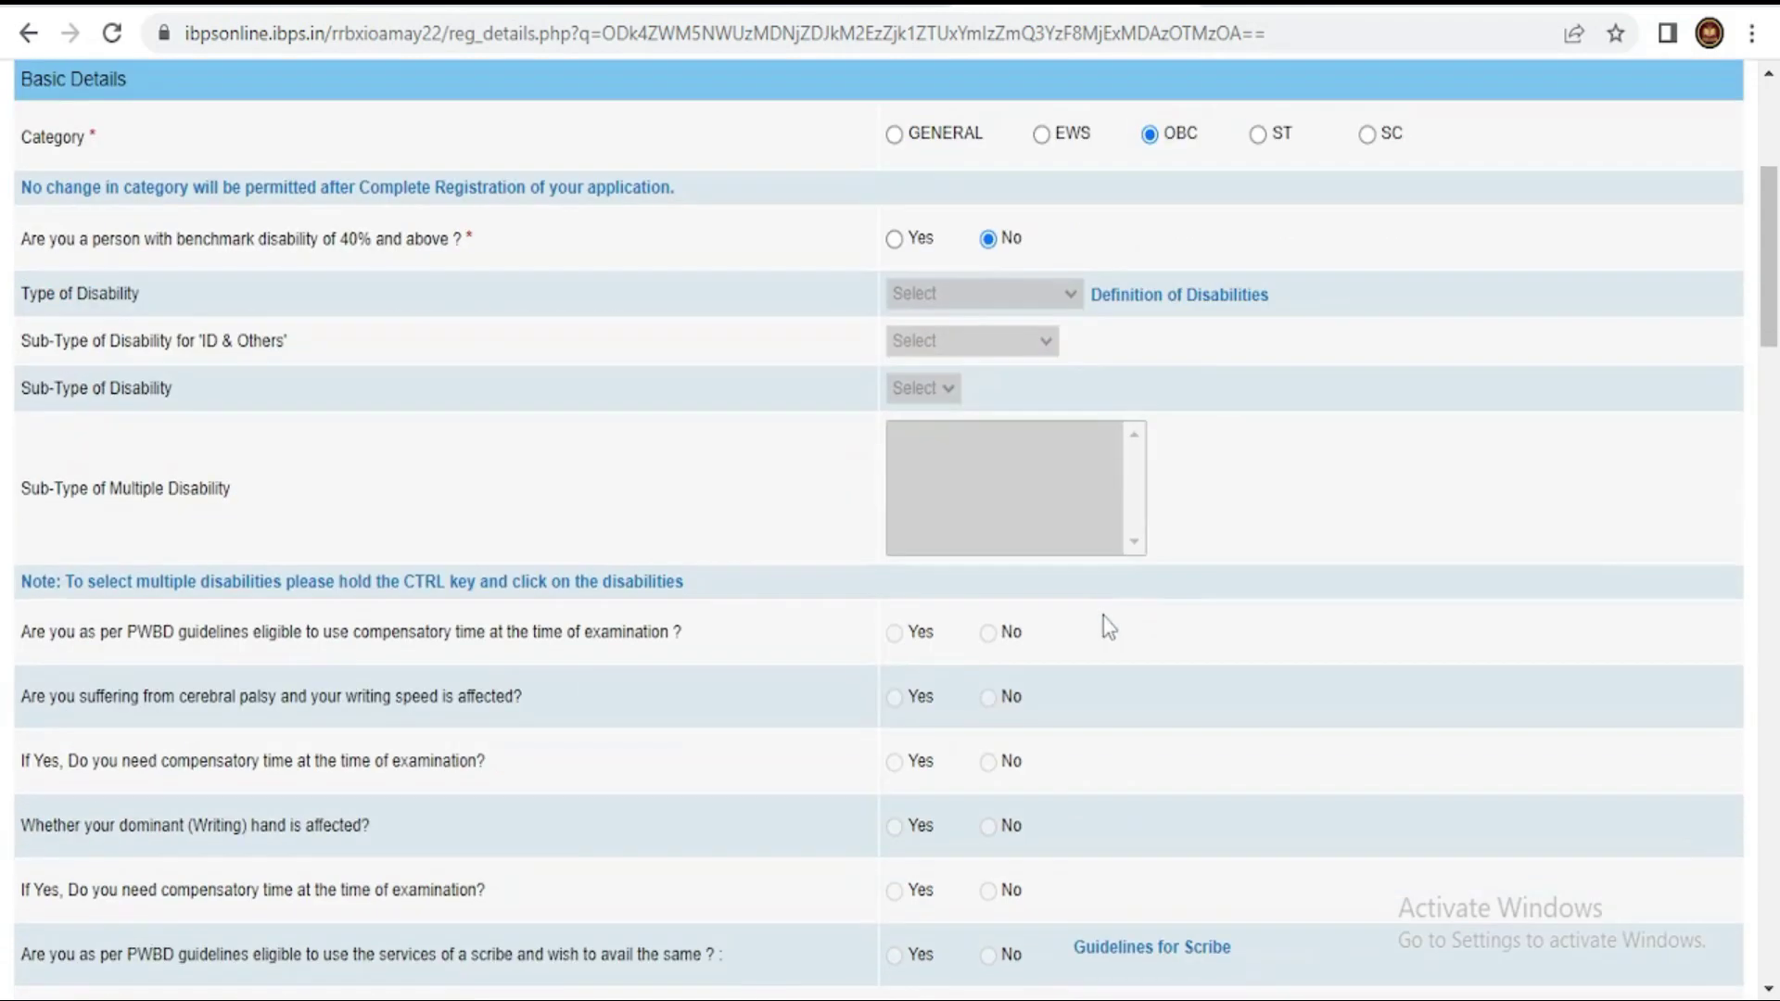
- Answer No to the 1984 riots question and choose Hindu as religion
{"action": "scroll", "coordinate": [1107, 626], "scroll_direction": "down", "scroll_amount": 5}
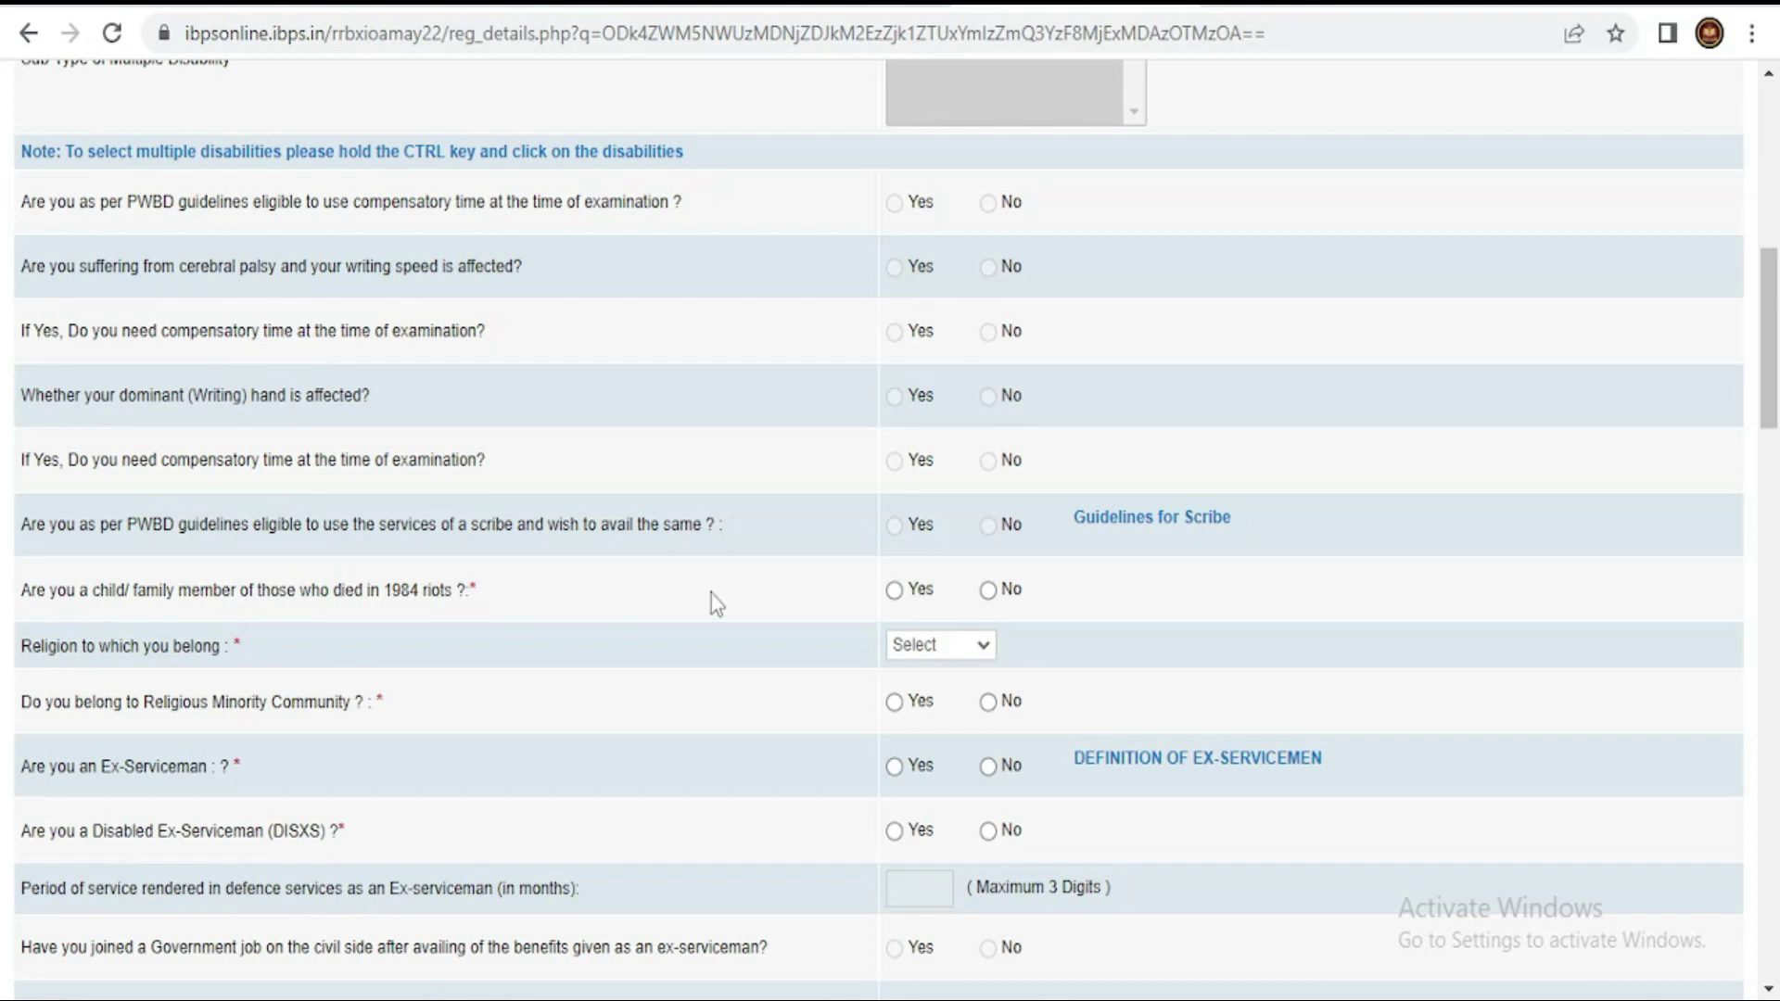
{"action": "left_click", "coordinate": [988, 591]}
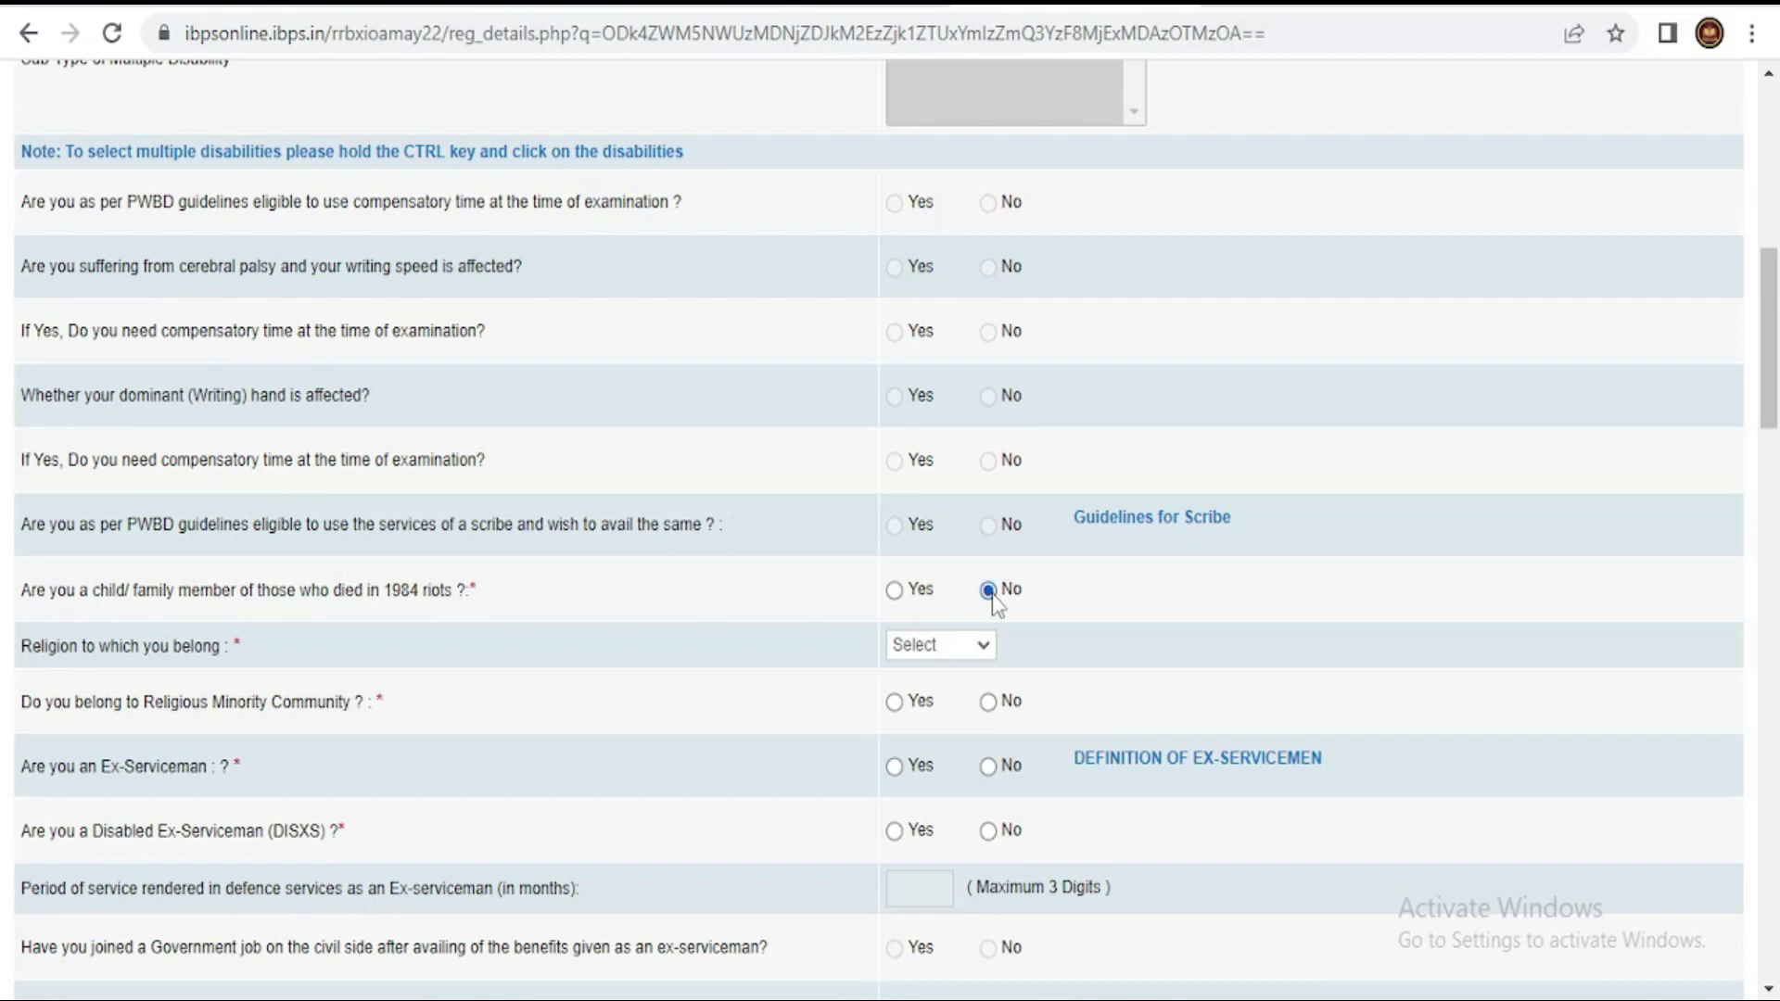
{"action": "left_click", "coordinate": [966, 644]}
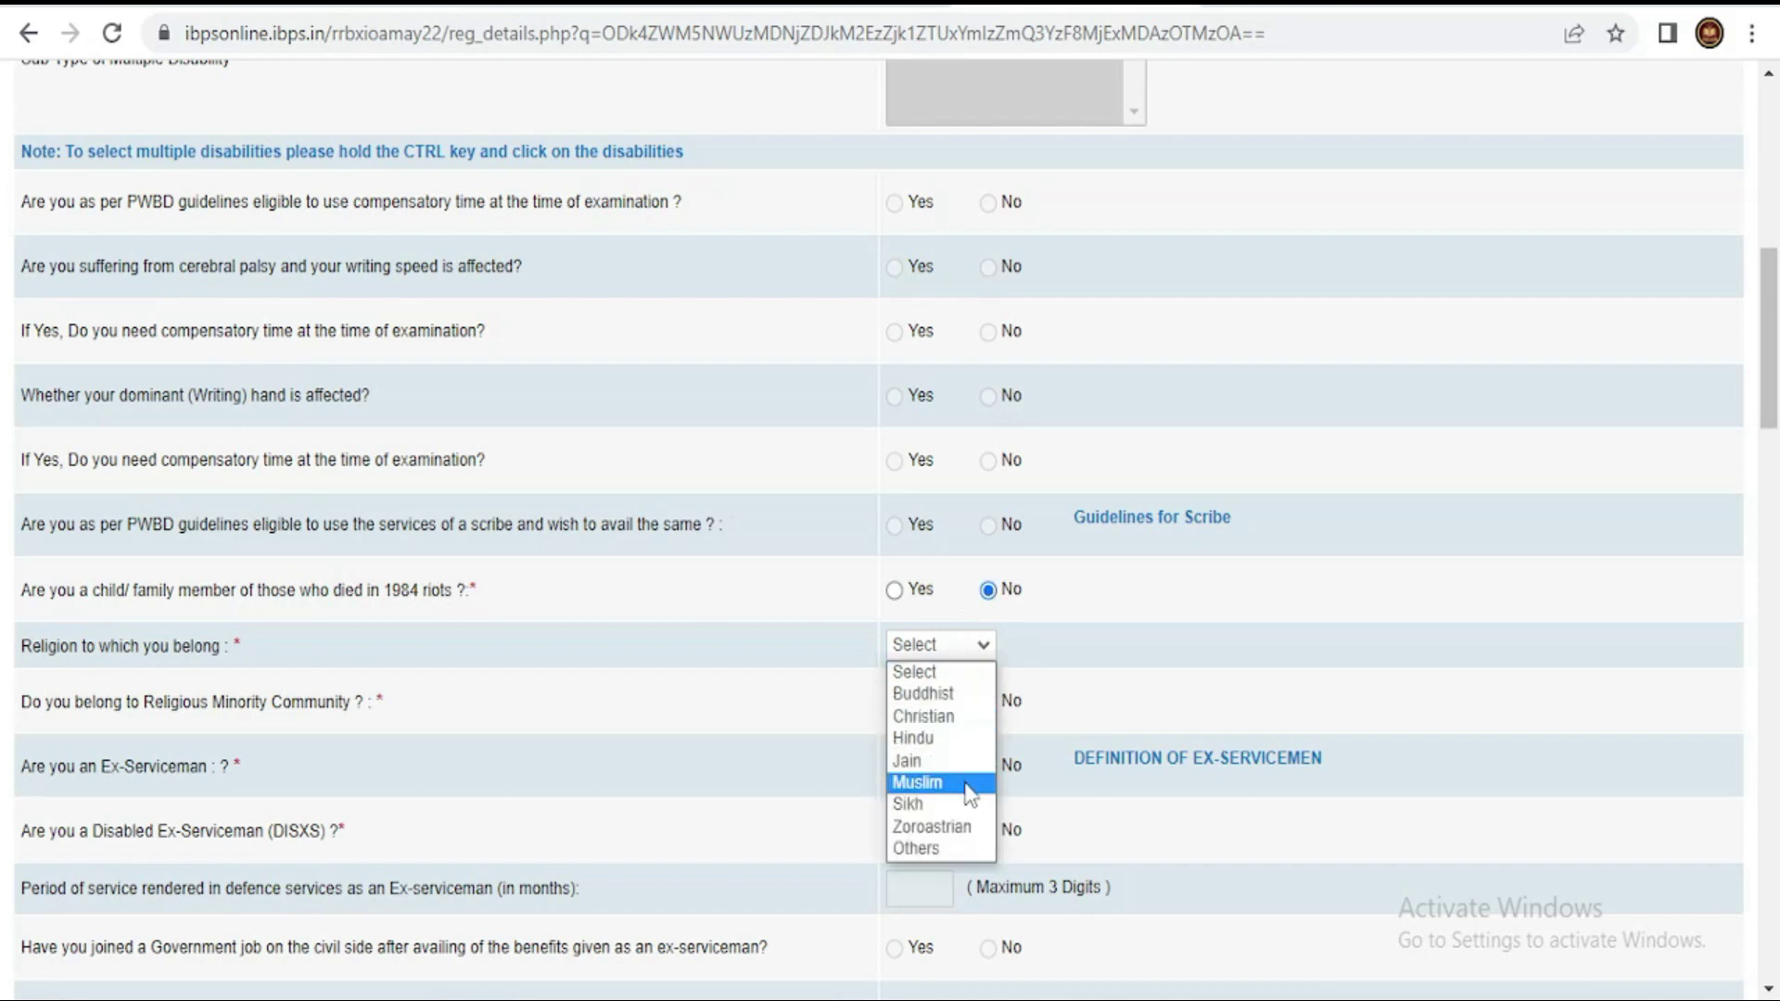
{"action": "left_click", "coordinate": [960, 739]}
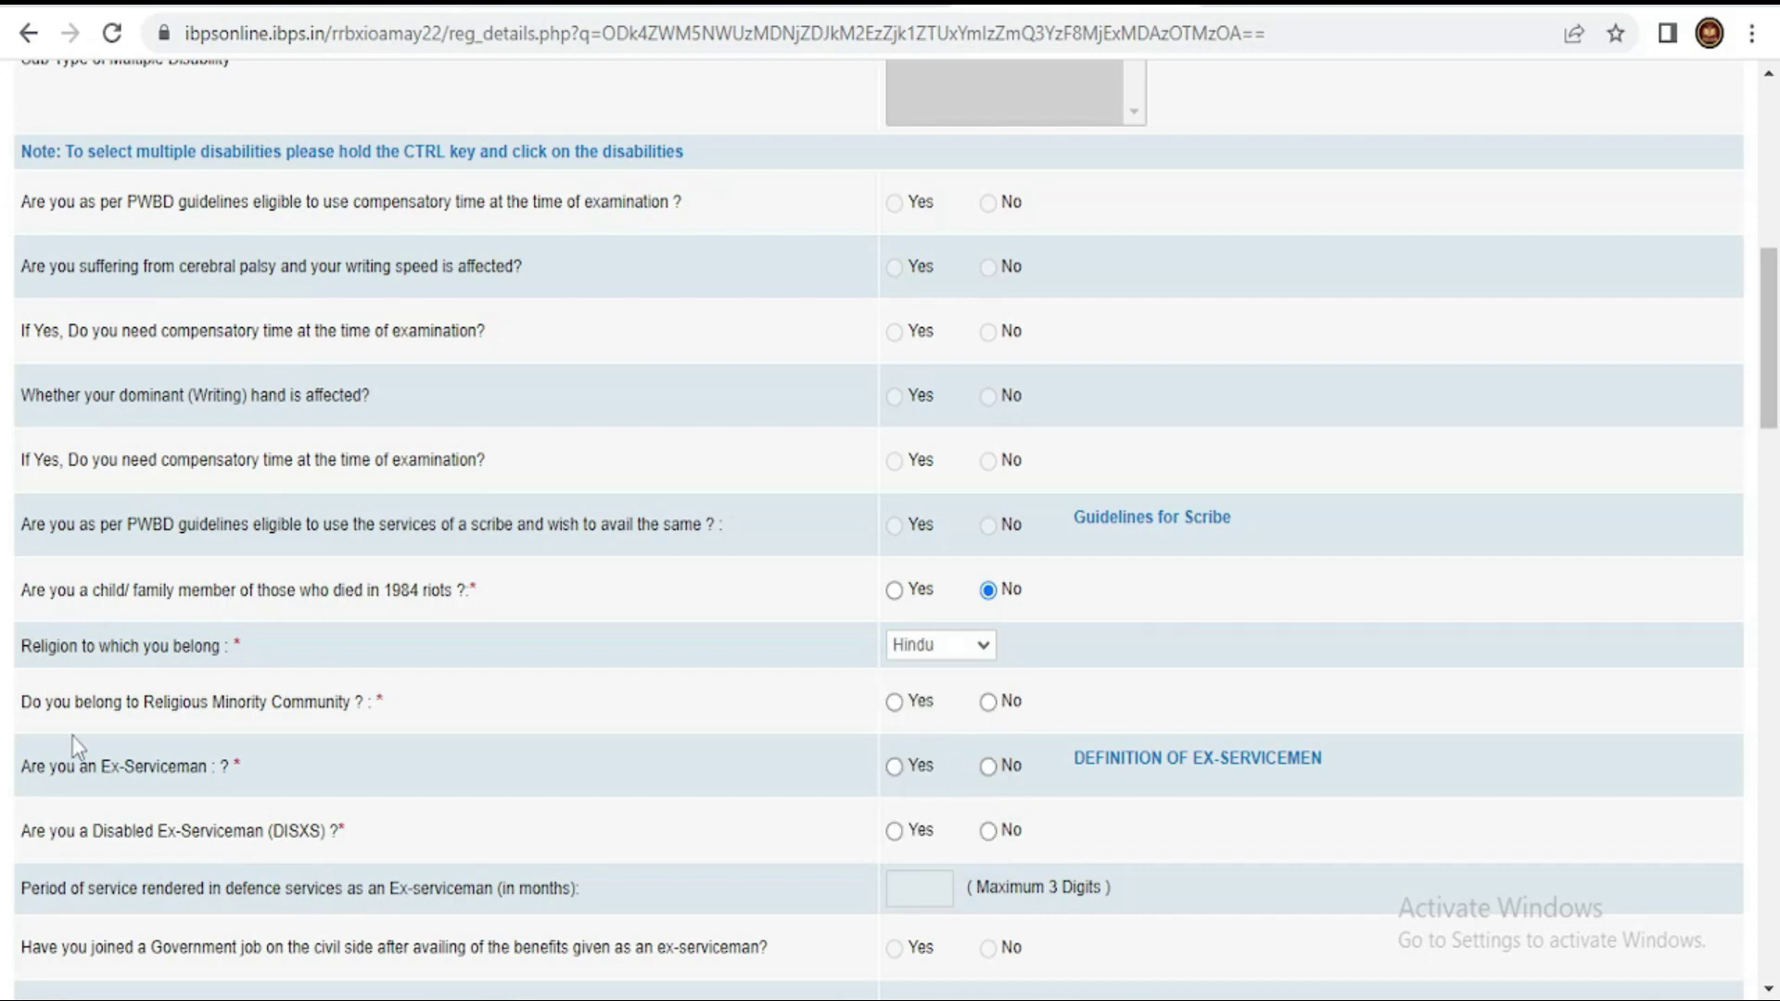
- Answer No to the Ex-Serviceman, Disabled Ex-Serviceman and DXS dependent questions
{"action": "scroll", "coordinate": [278, 732], "scroll_direction": "down", "scroll_amount": 3}
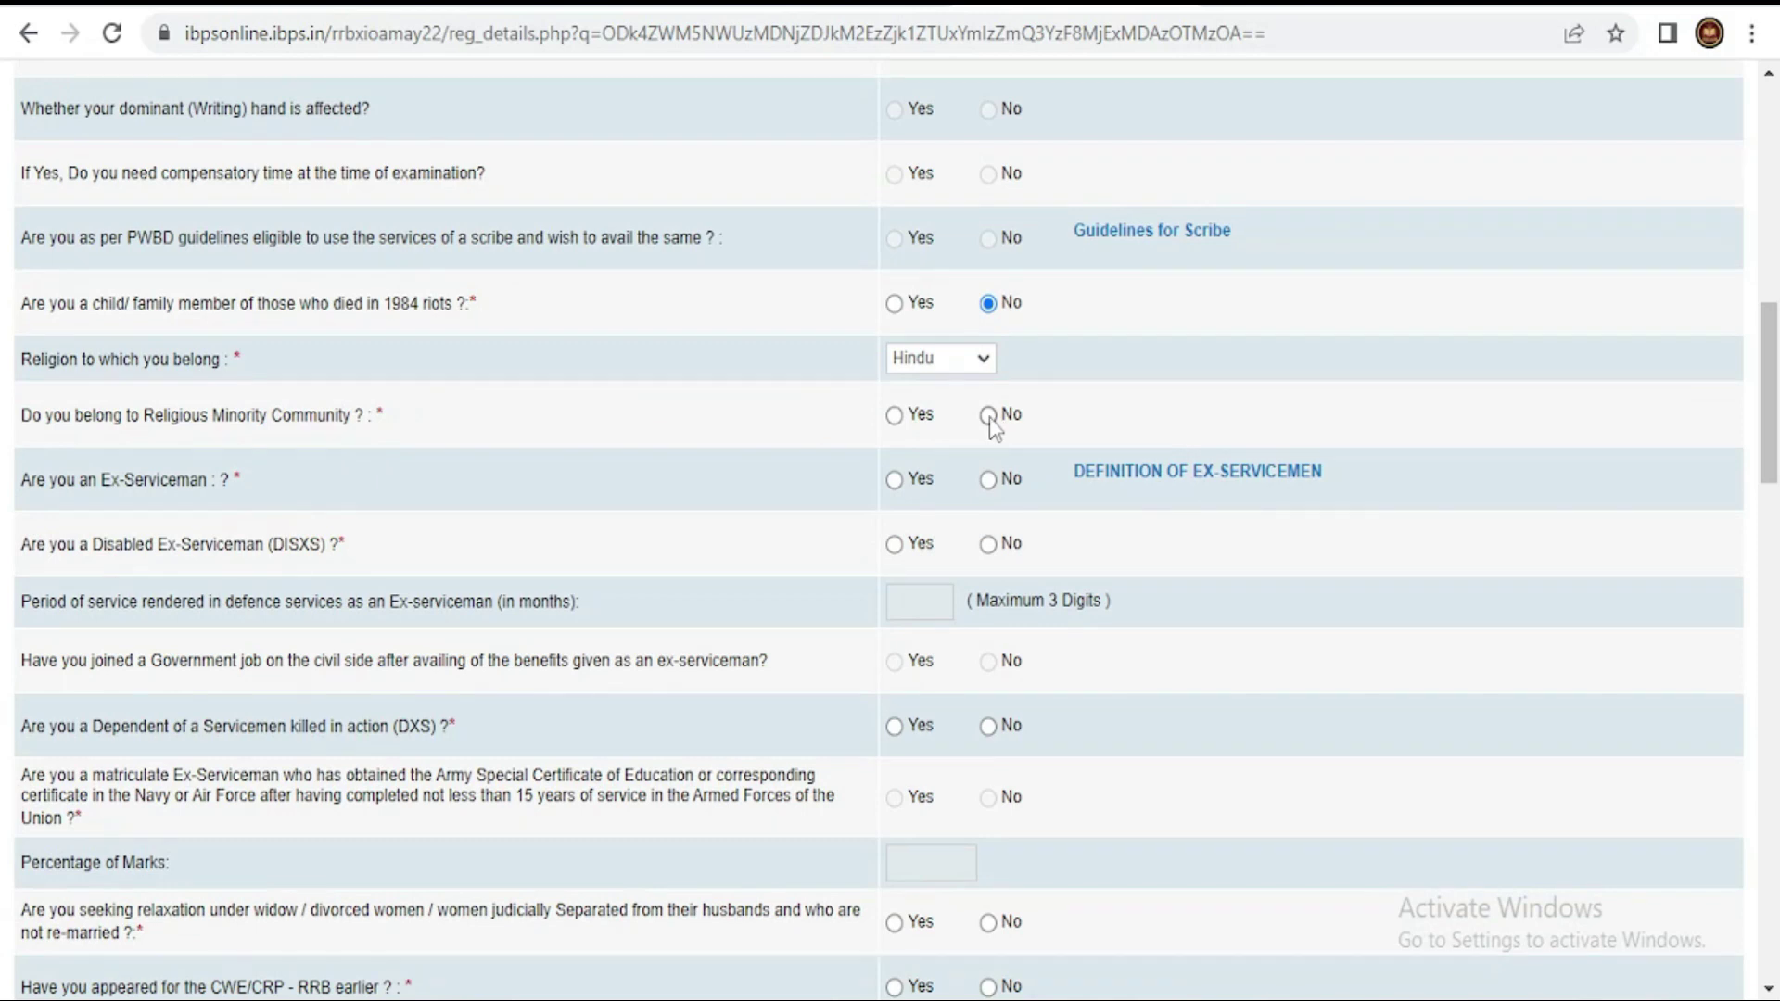
{"action": "left_click", "coordinate": [986, 480]}
{"action": "scroll", "coordinate": [1059, 556], "scroll_direction": "down", "scroll_amount": 2}
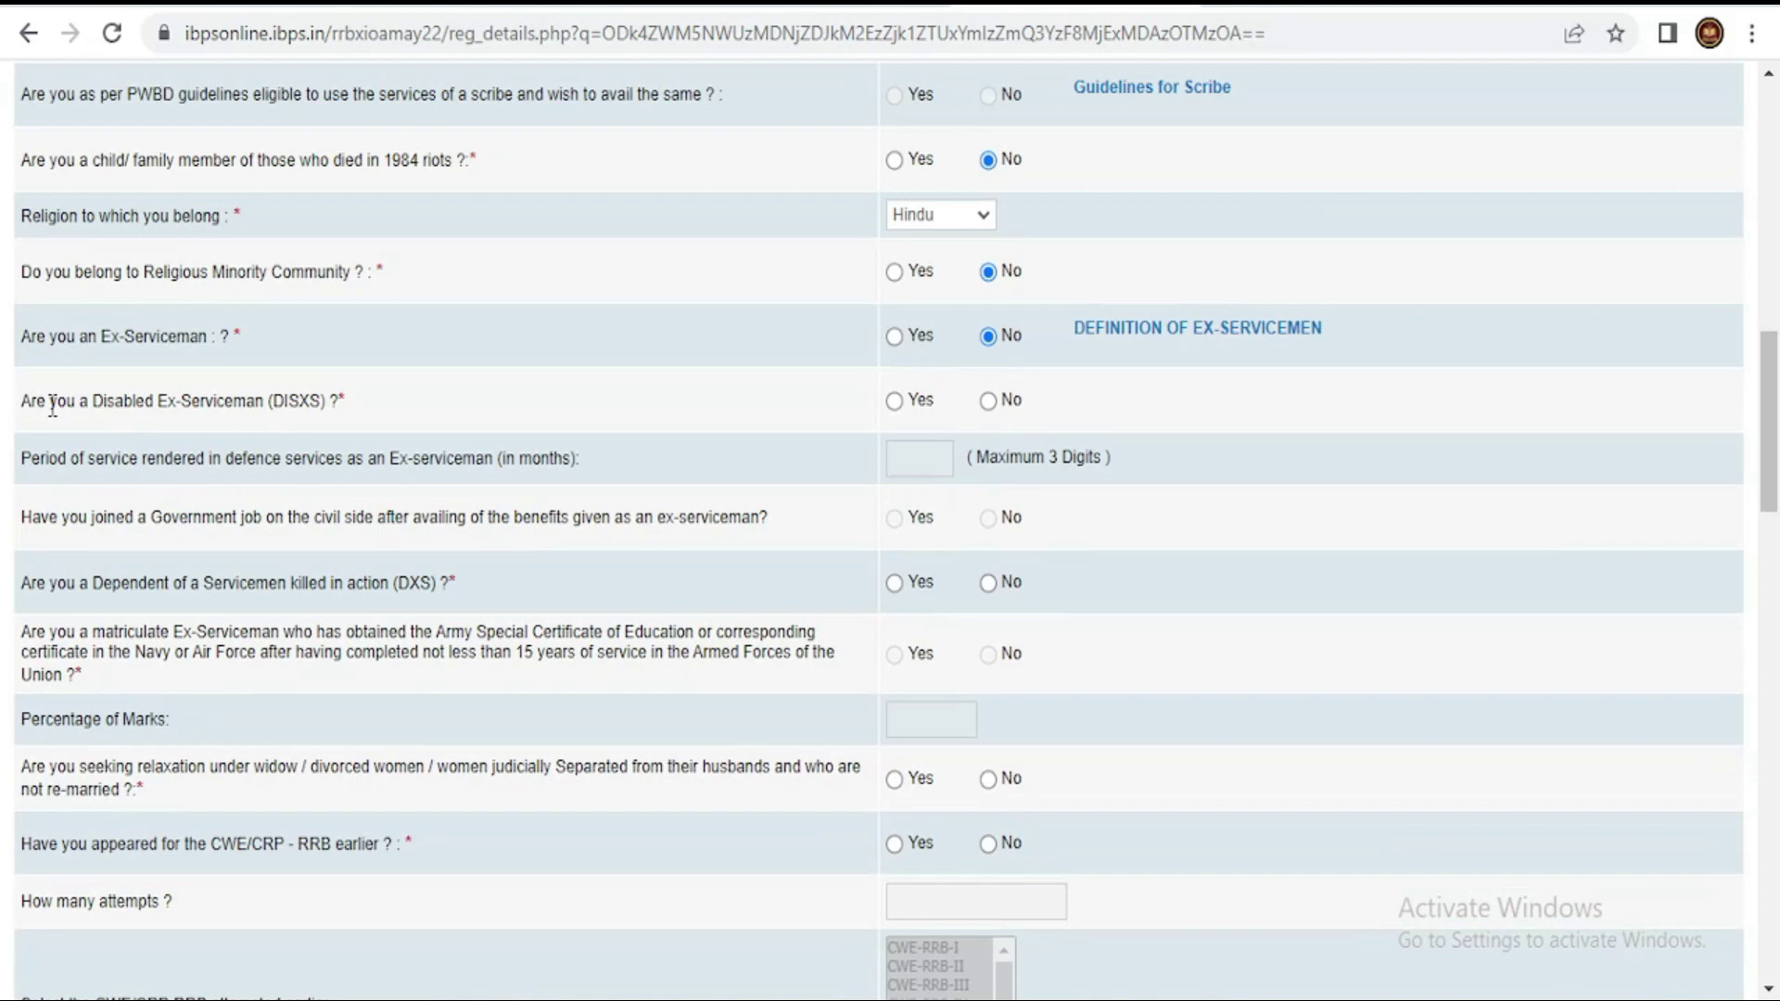
{"action": "left_click", "coordinate": [988, 404]}
{"action": "left_click", "coordinate": [988, 584]}
{"action": "scroll", "coordinate": [1227, 681], "scroll_direction": "down", "scroll_amount": 3}
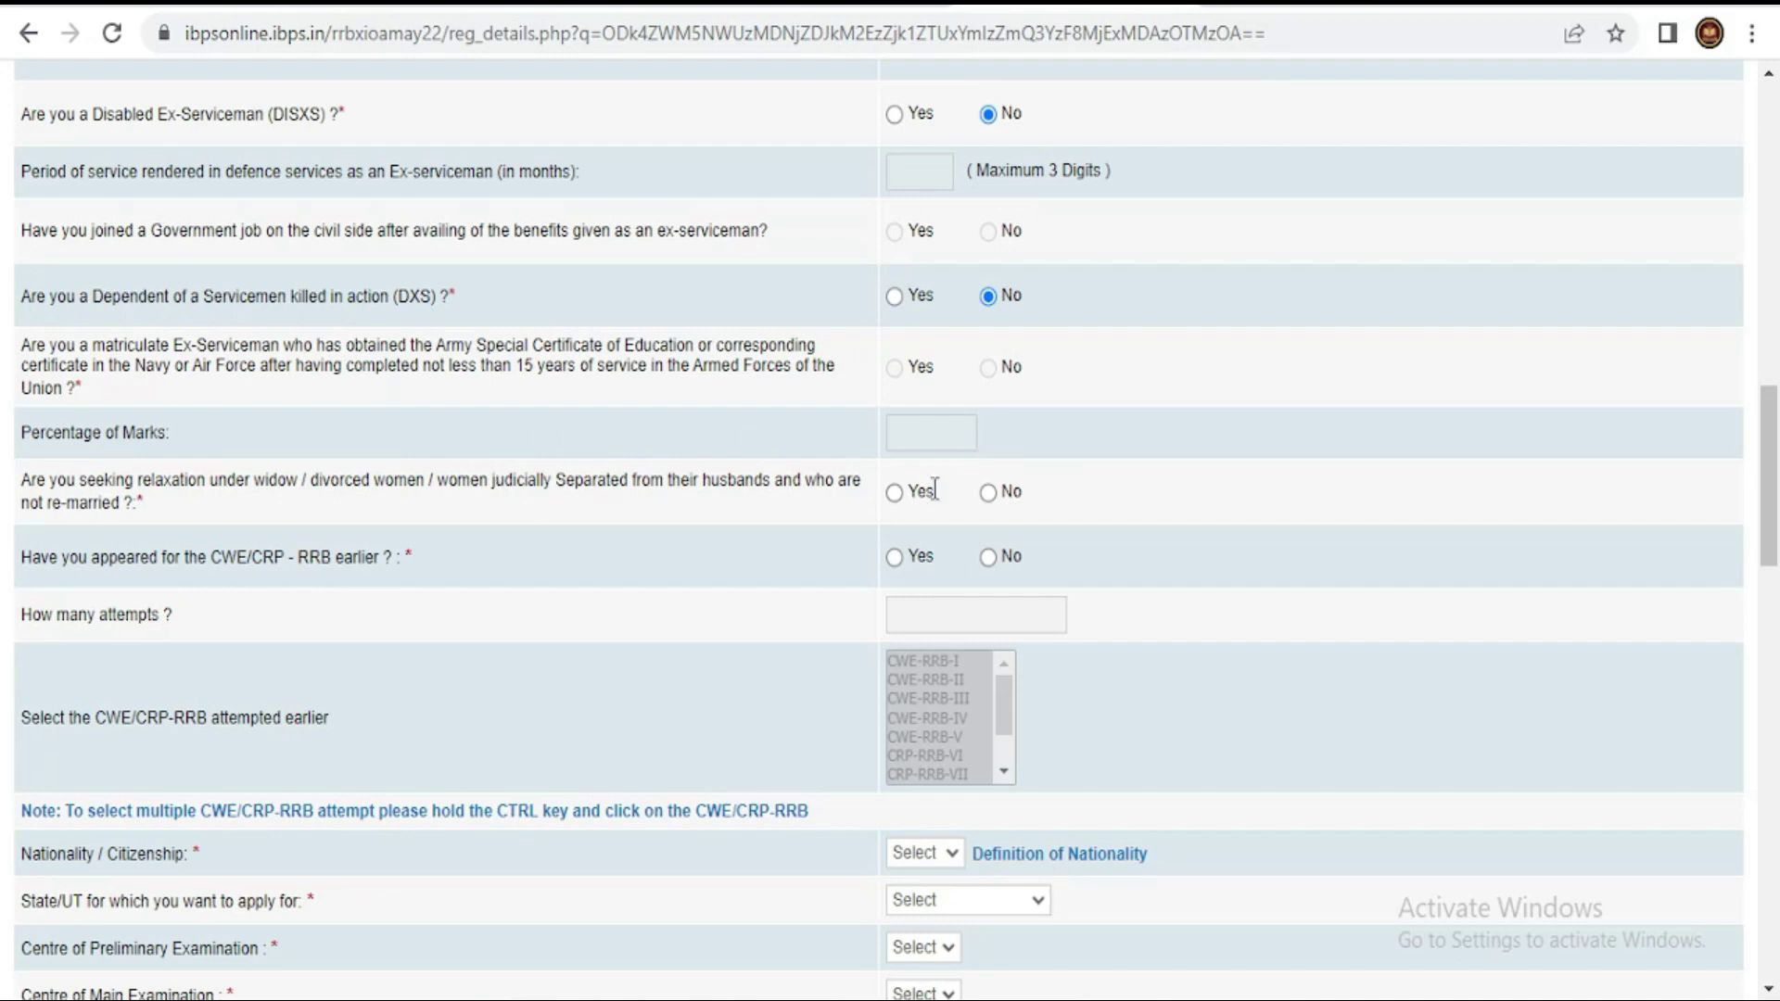
- Answer No to widow relaxation and earlier CWE/CRP, and set nationality to Indian
{"action": "left_click", "coordinate": [988, 493]}
{"action": "left_click", "coordinate": [989, 557]}
{"action": "scroll", "coordinate": [995, 558], "scroll_direction": "down", "scroll_amount": 6}
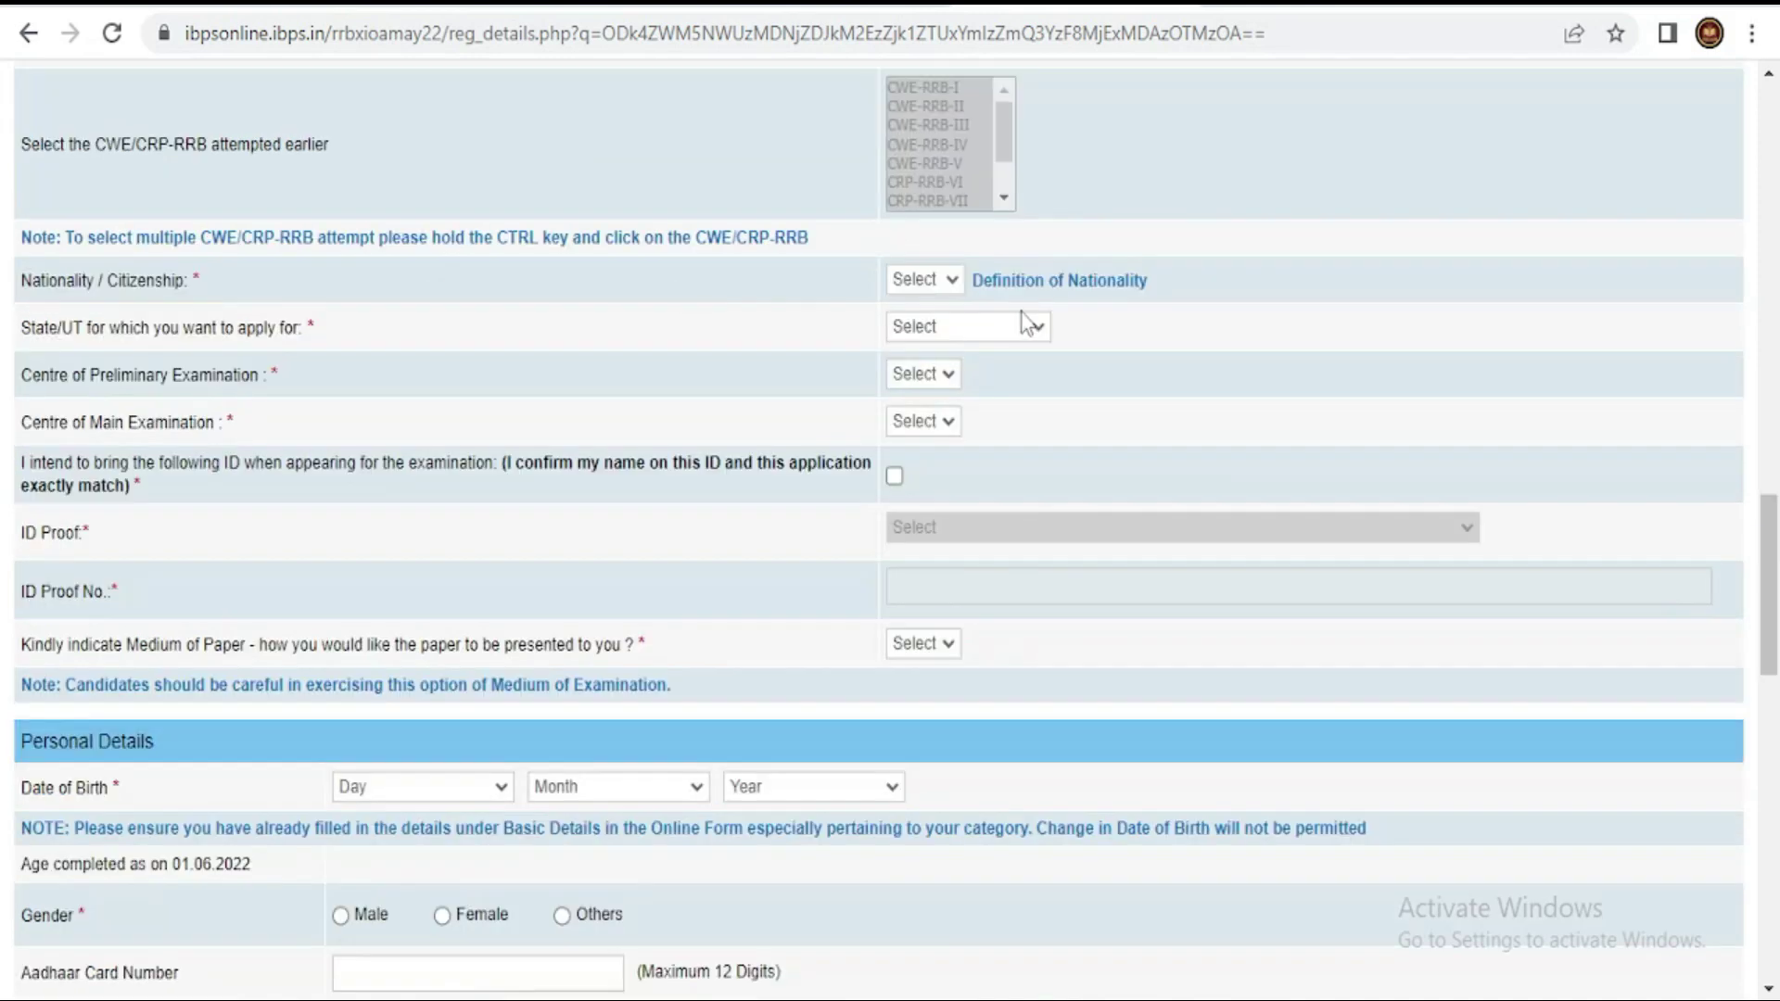
{"action": "left_click", "coordinate": [938, 285]}
{"action": "left_click", "coordinate": [948, 324]}
- Apply for Tamilnadu with Thanjavur as preliminary and Thiruchirapalli as main exam centre
{"action": "left_click", "coordinate": [947, 332]}
{"action": "scroll", "coordinate": [978, 528], "scroll_direction": "down", "scroll_amount": 4}
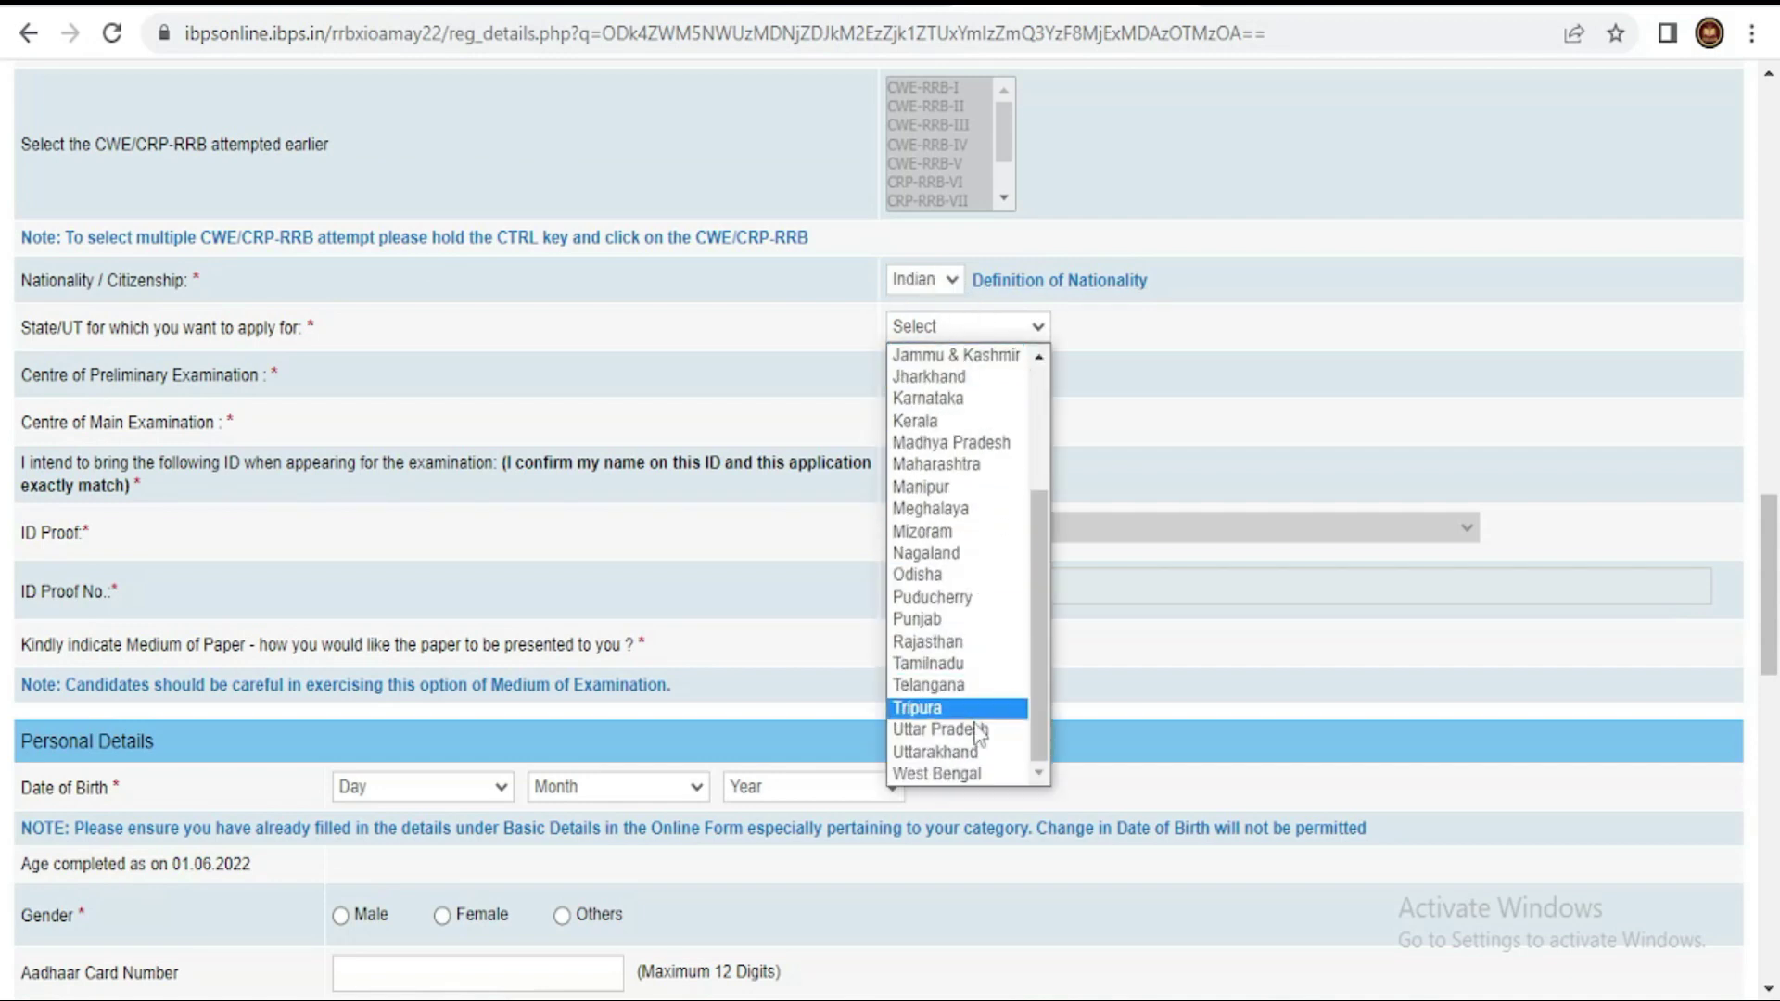
{"action": "left_click", "coordinate": [958, 666]}
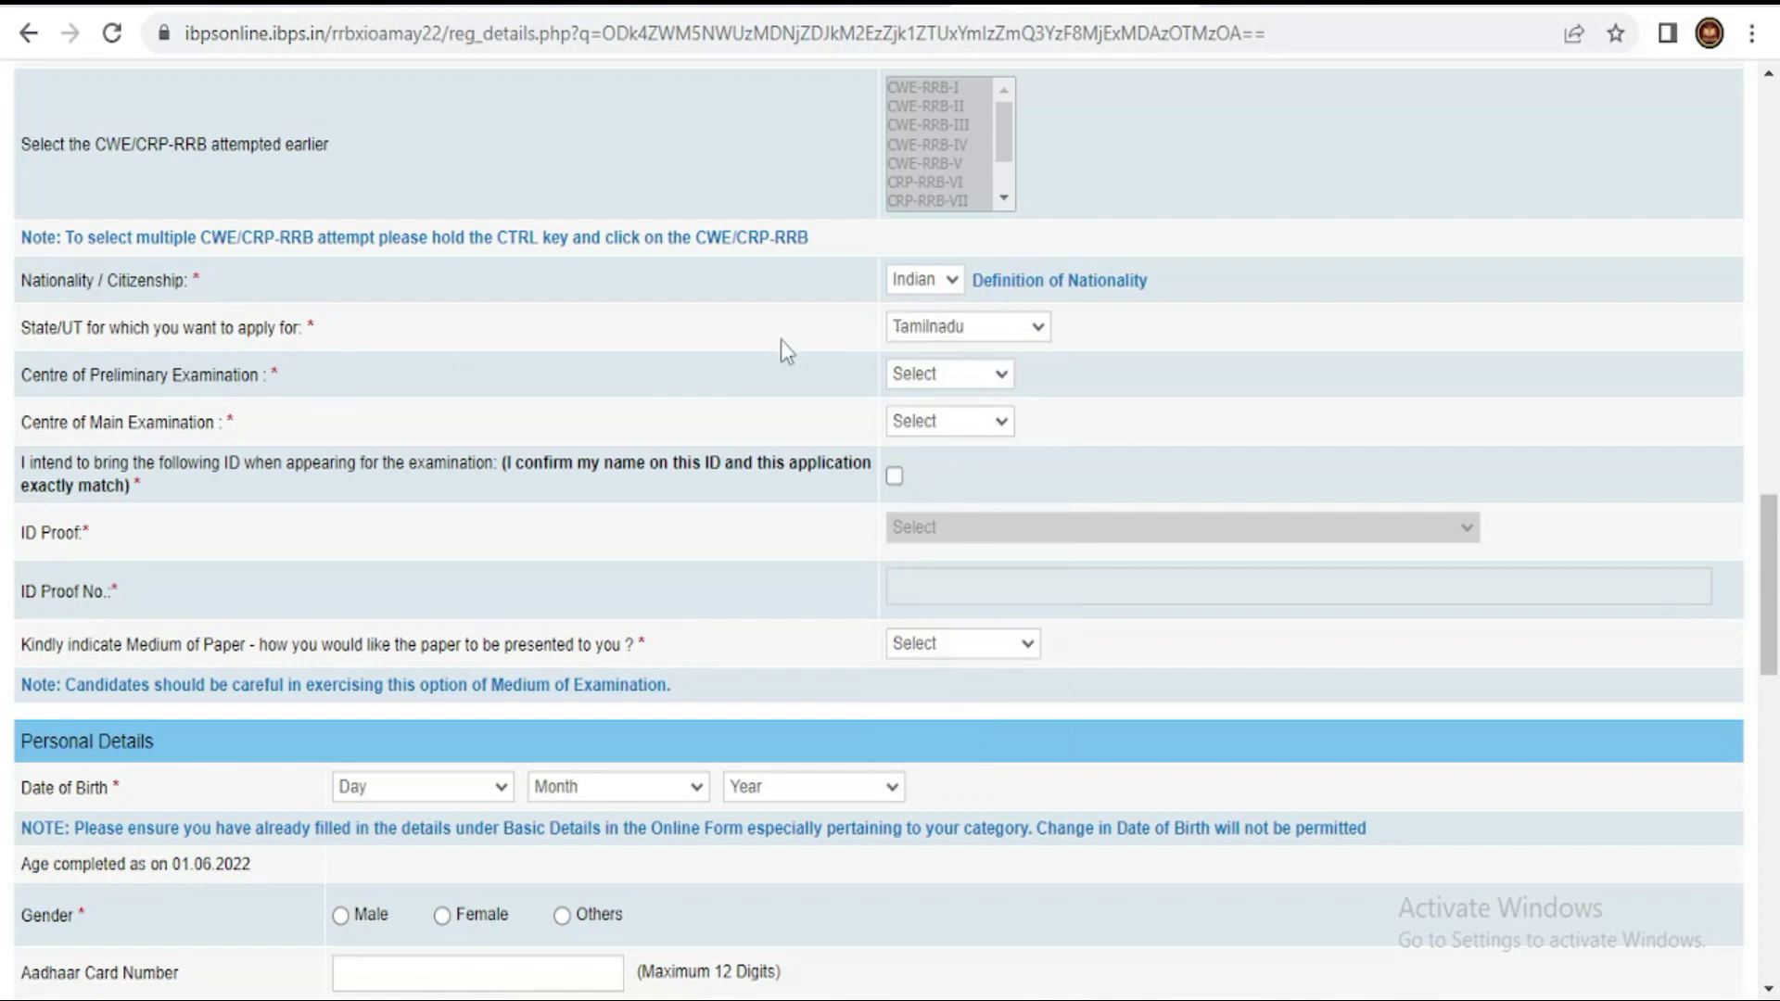
{"action": "left_click", "coordinate": [929, 383]}
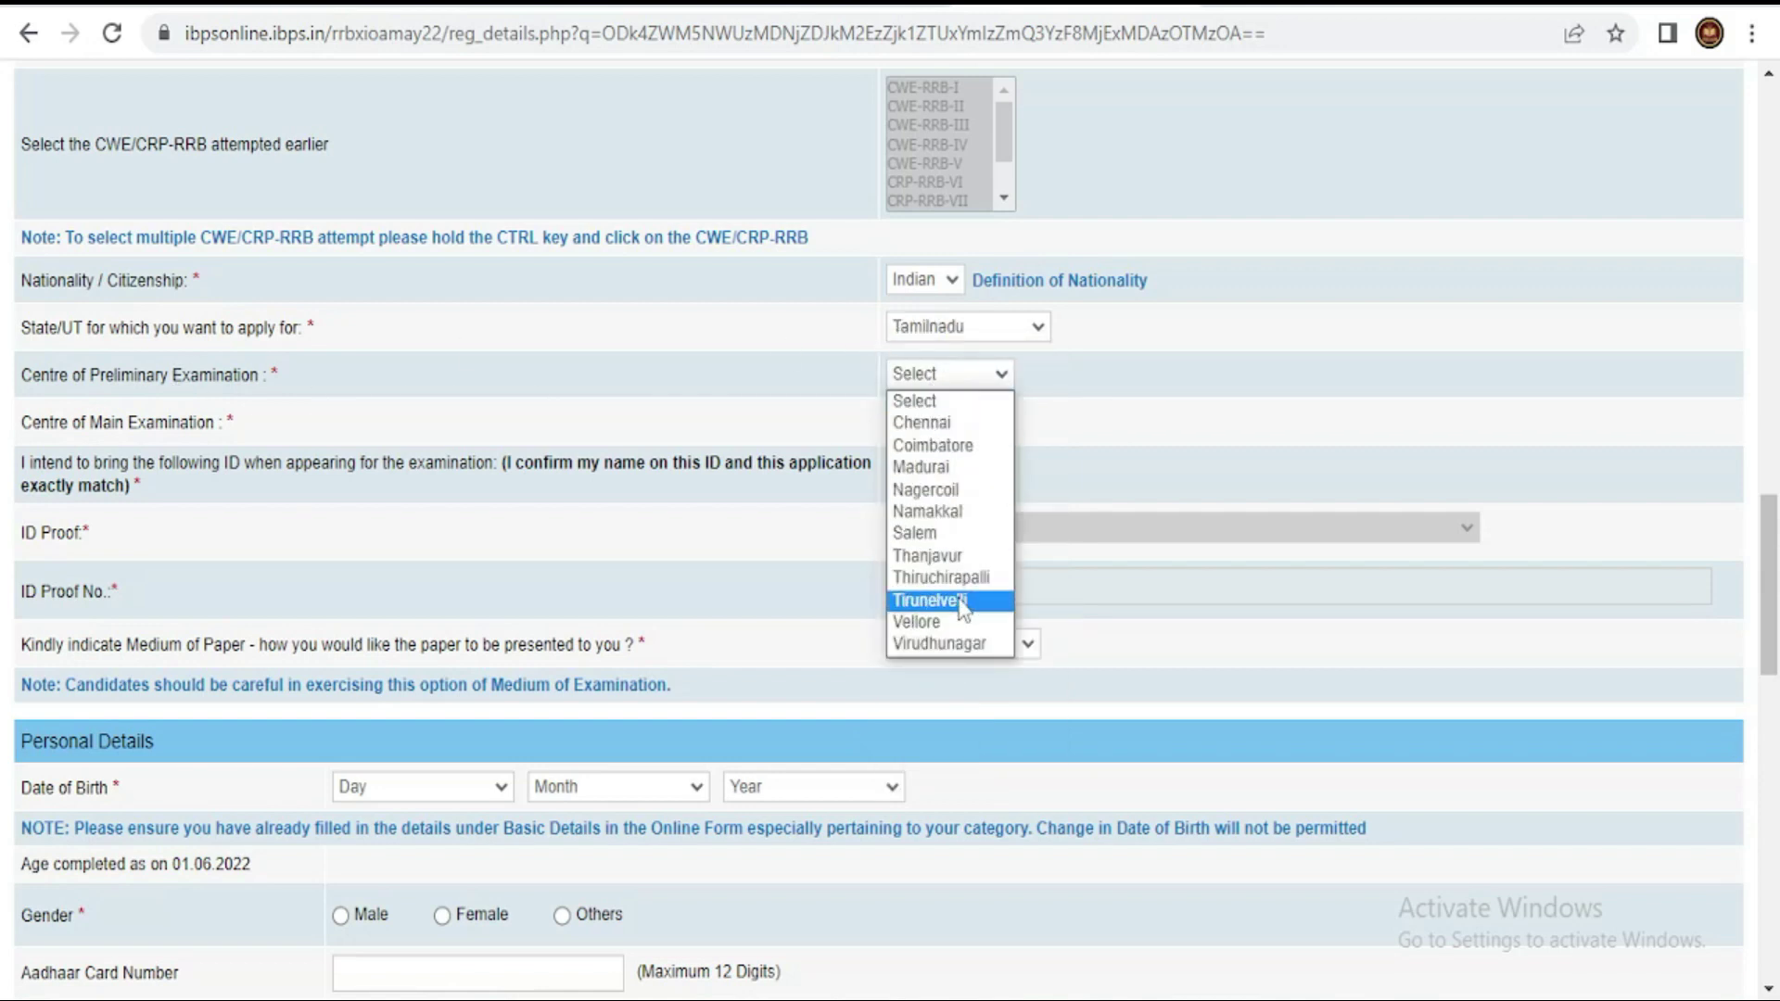
{"action": "left_click", "coordinate": [955, 556]}
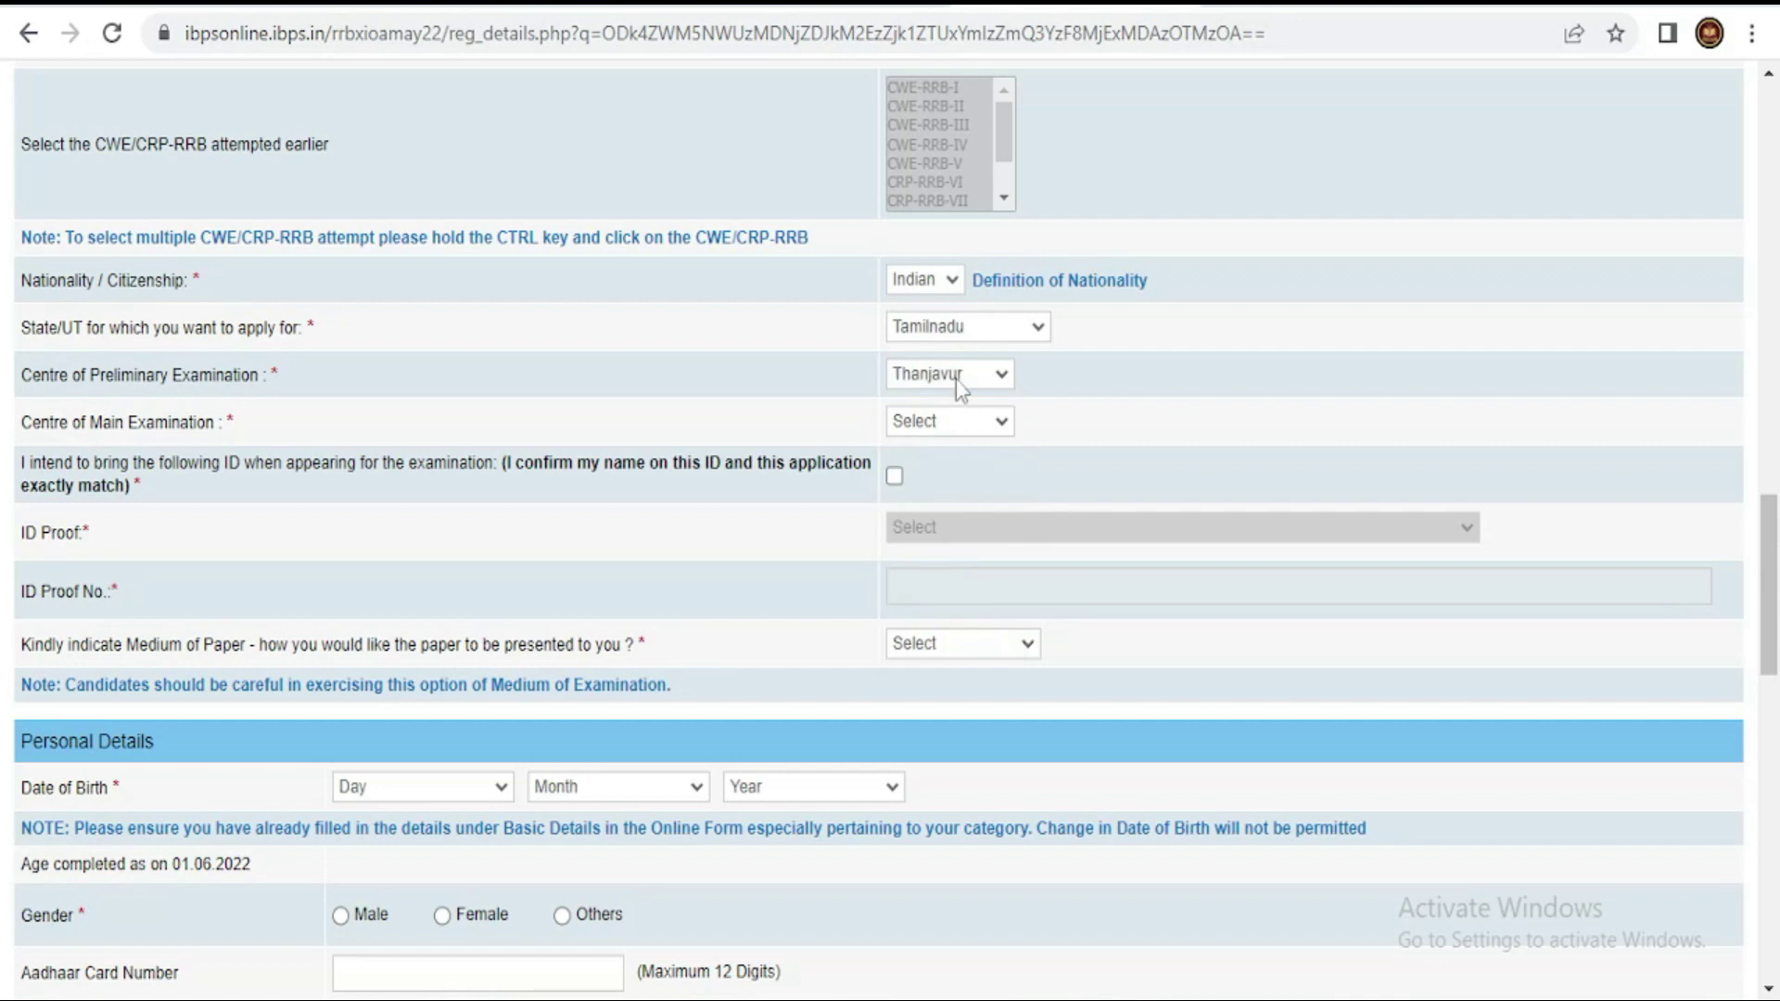
{"action": "left_click", "coordinate": [959, 419]}
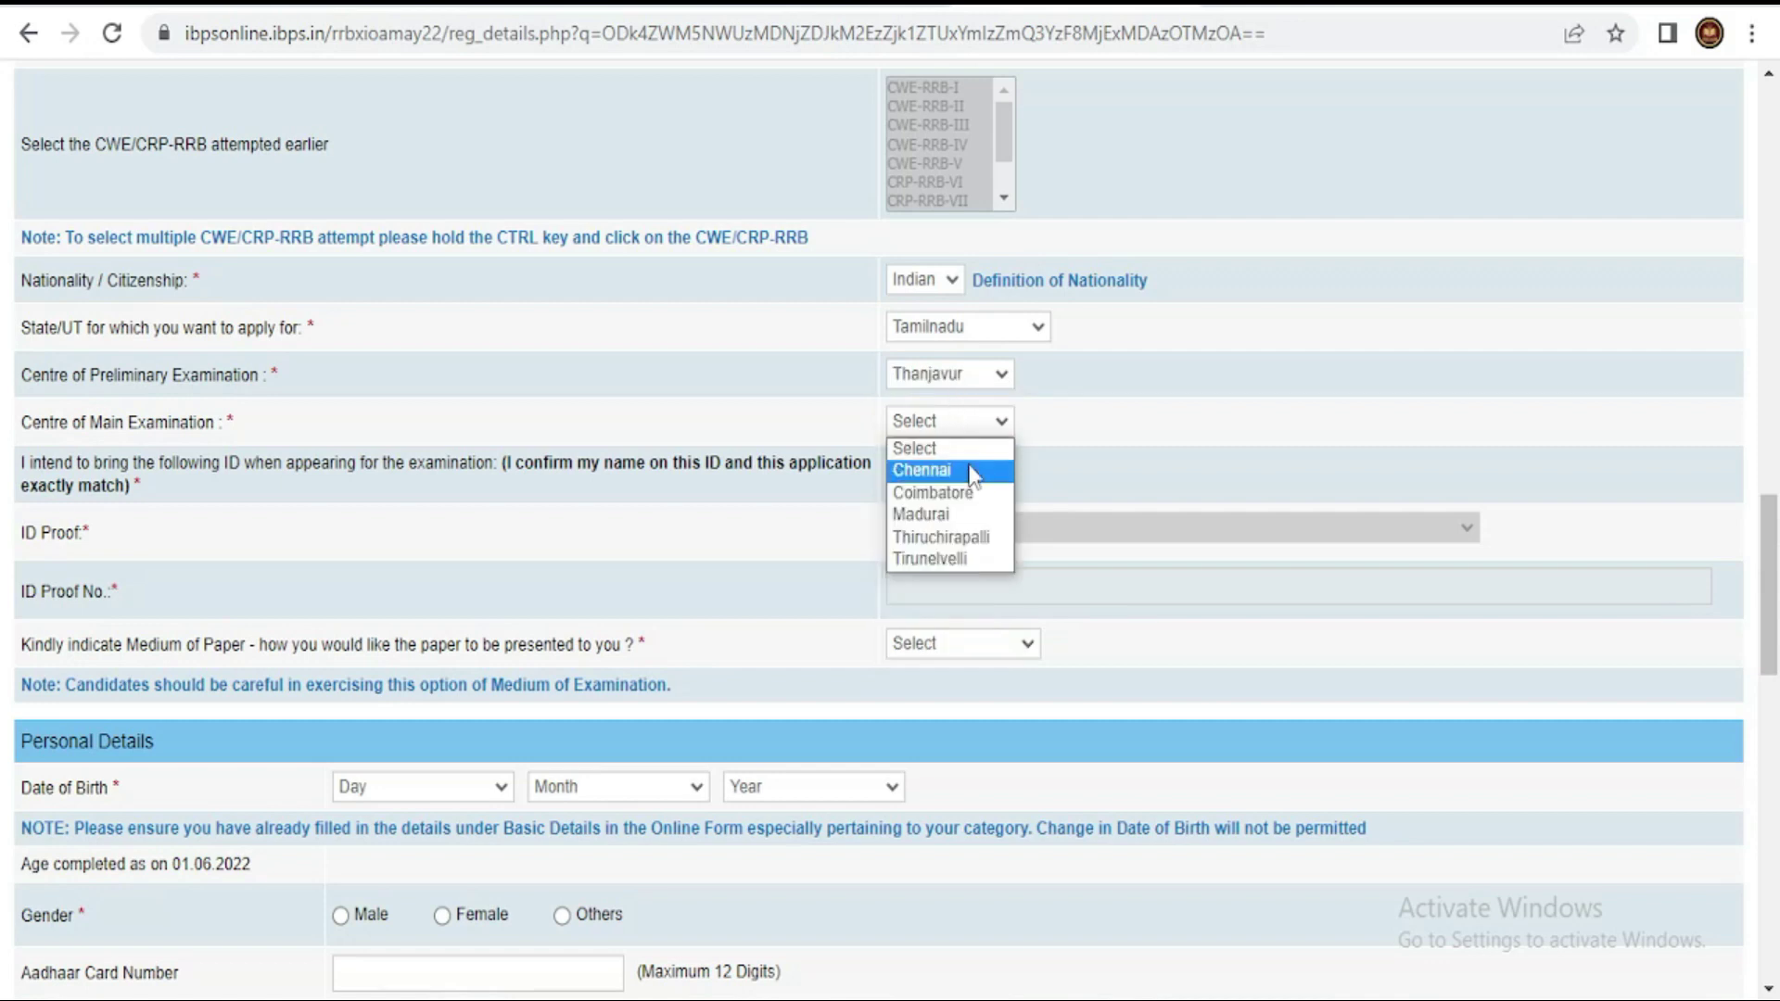
{"action": "left_click", "coordinate": [978, 538]}
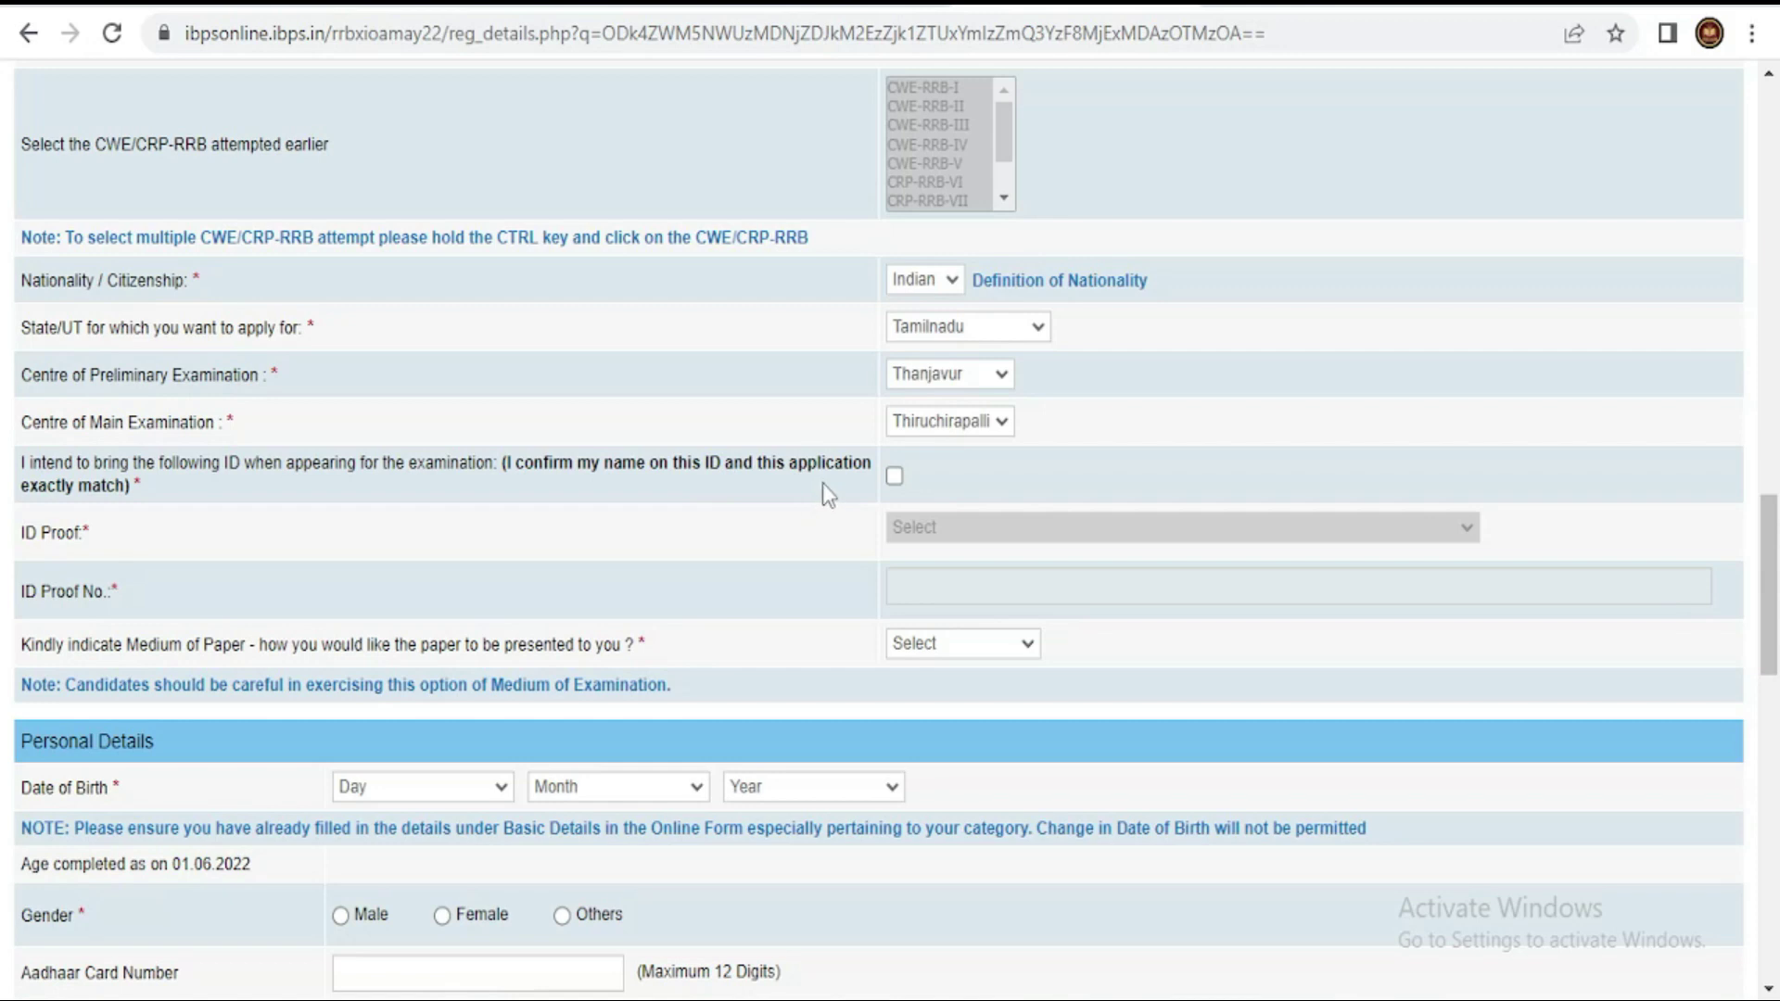
- Tick the ID confirmation, choose PAN Card as ID proof, and set paper medium to English and Tamil
{"action": "left_click", "coordinate": [896, 478]}
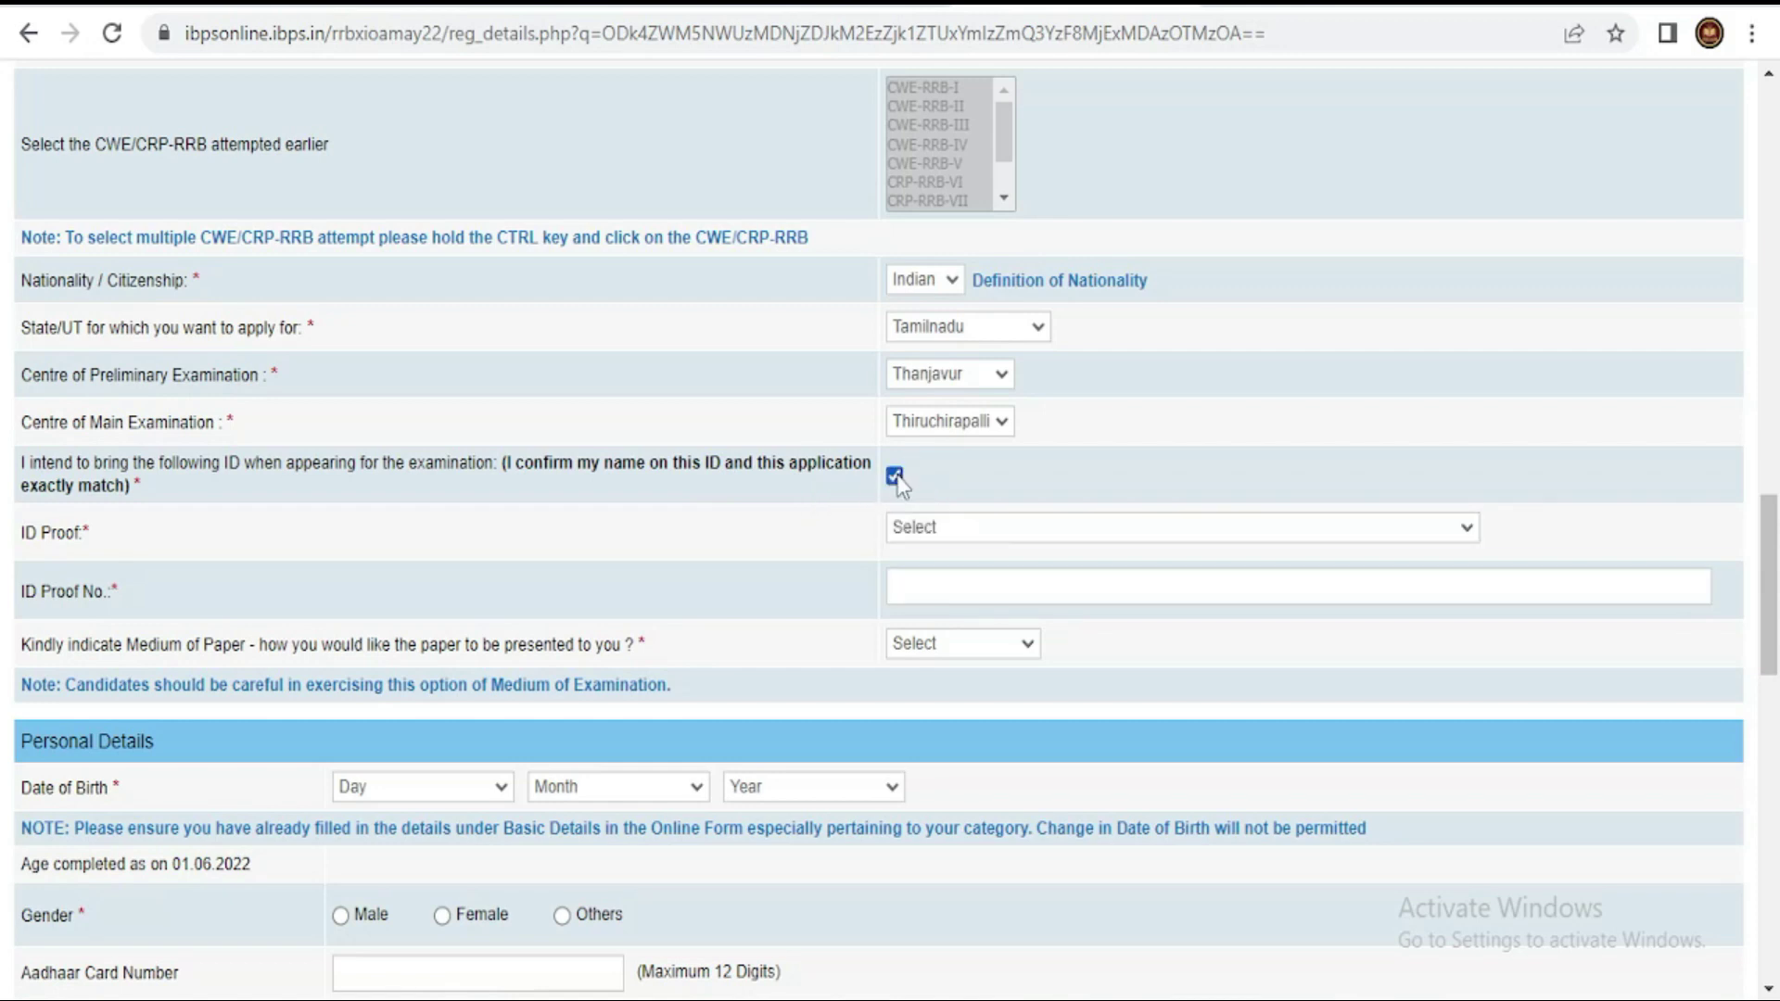
{"action": "left_click", "coordinate": [966, 526]}
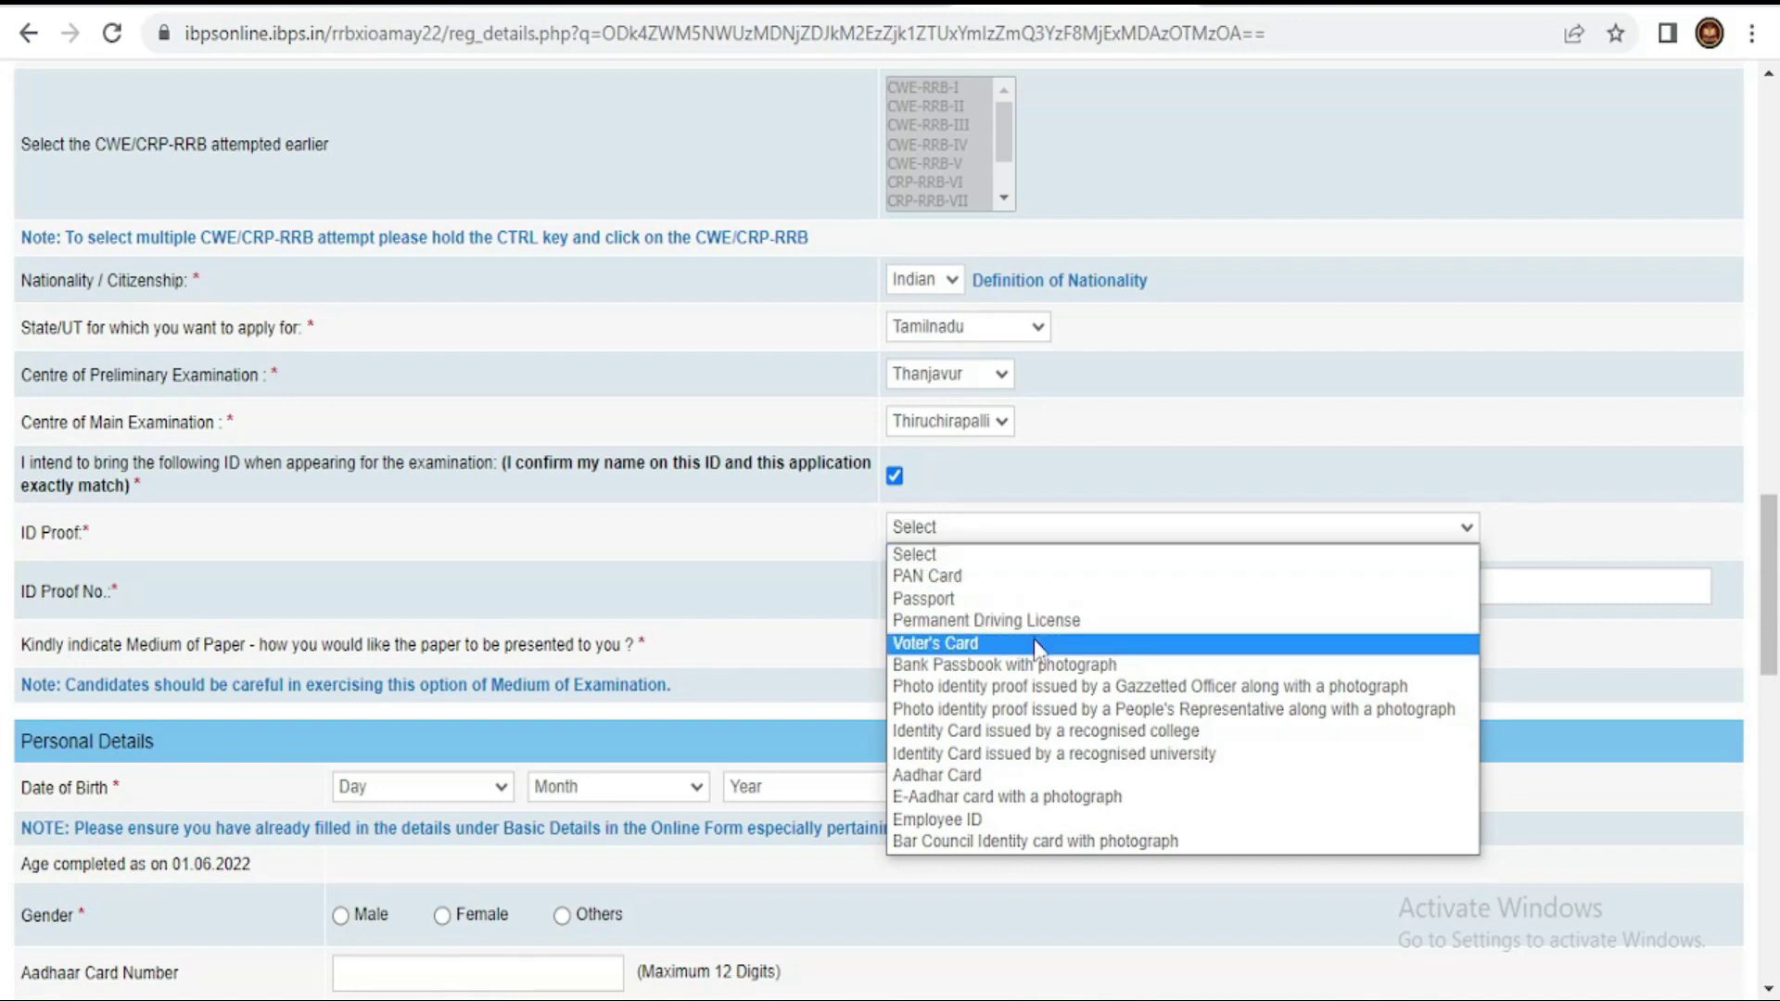
{"action": "left_click", "coordinate": [1014, 577]}
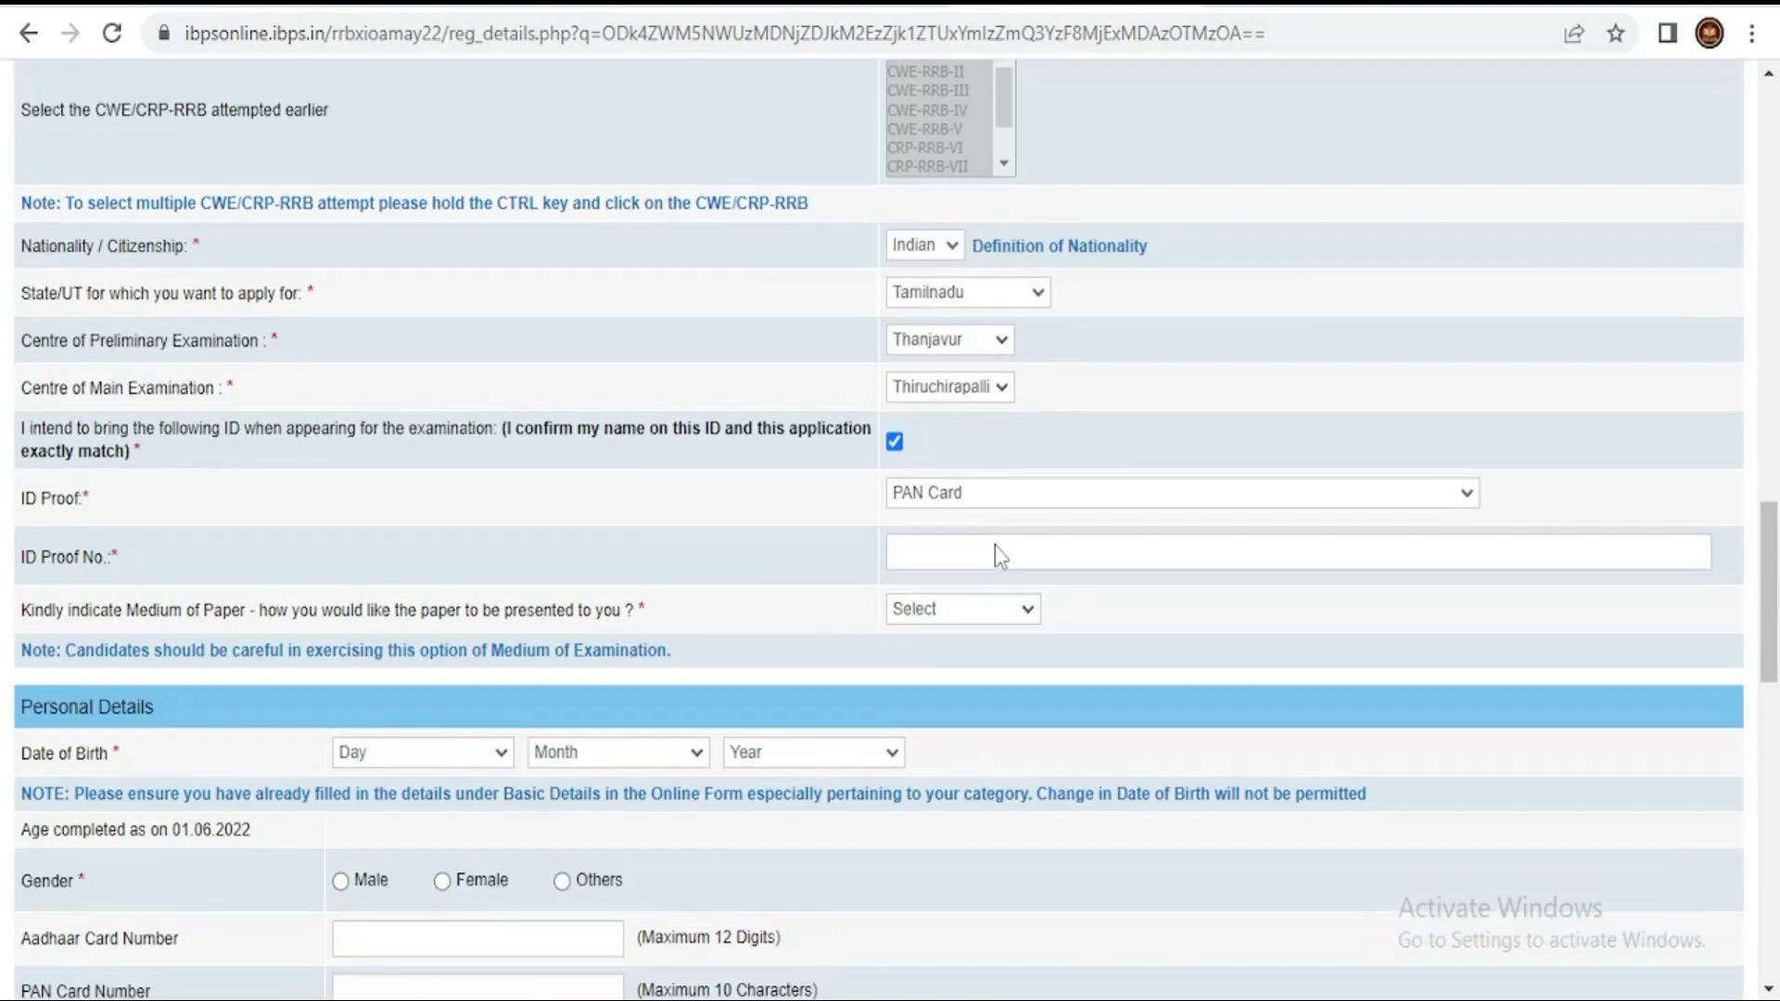
{"action": "scroll", "coordinate": [993, 545], "scroll_direction": "down", "scroll_amount": 2}
{"action": "left_click", "coordinate": [960, 447]}
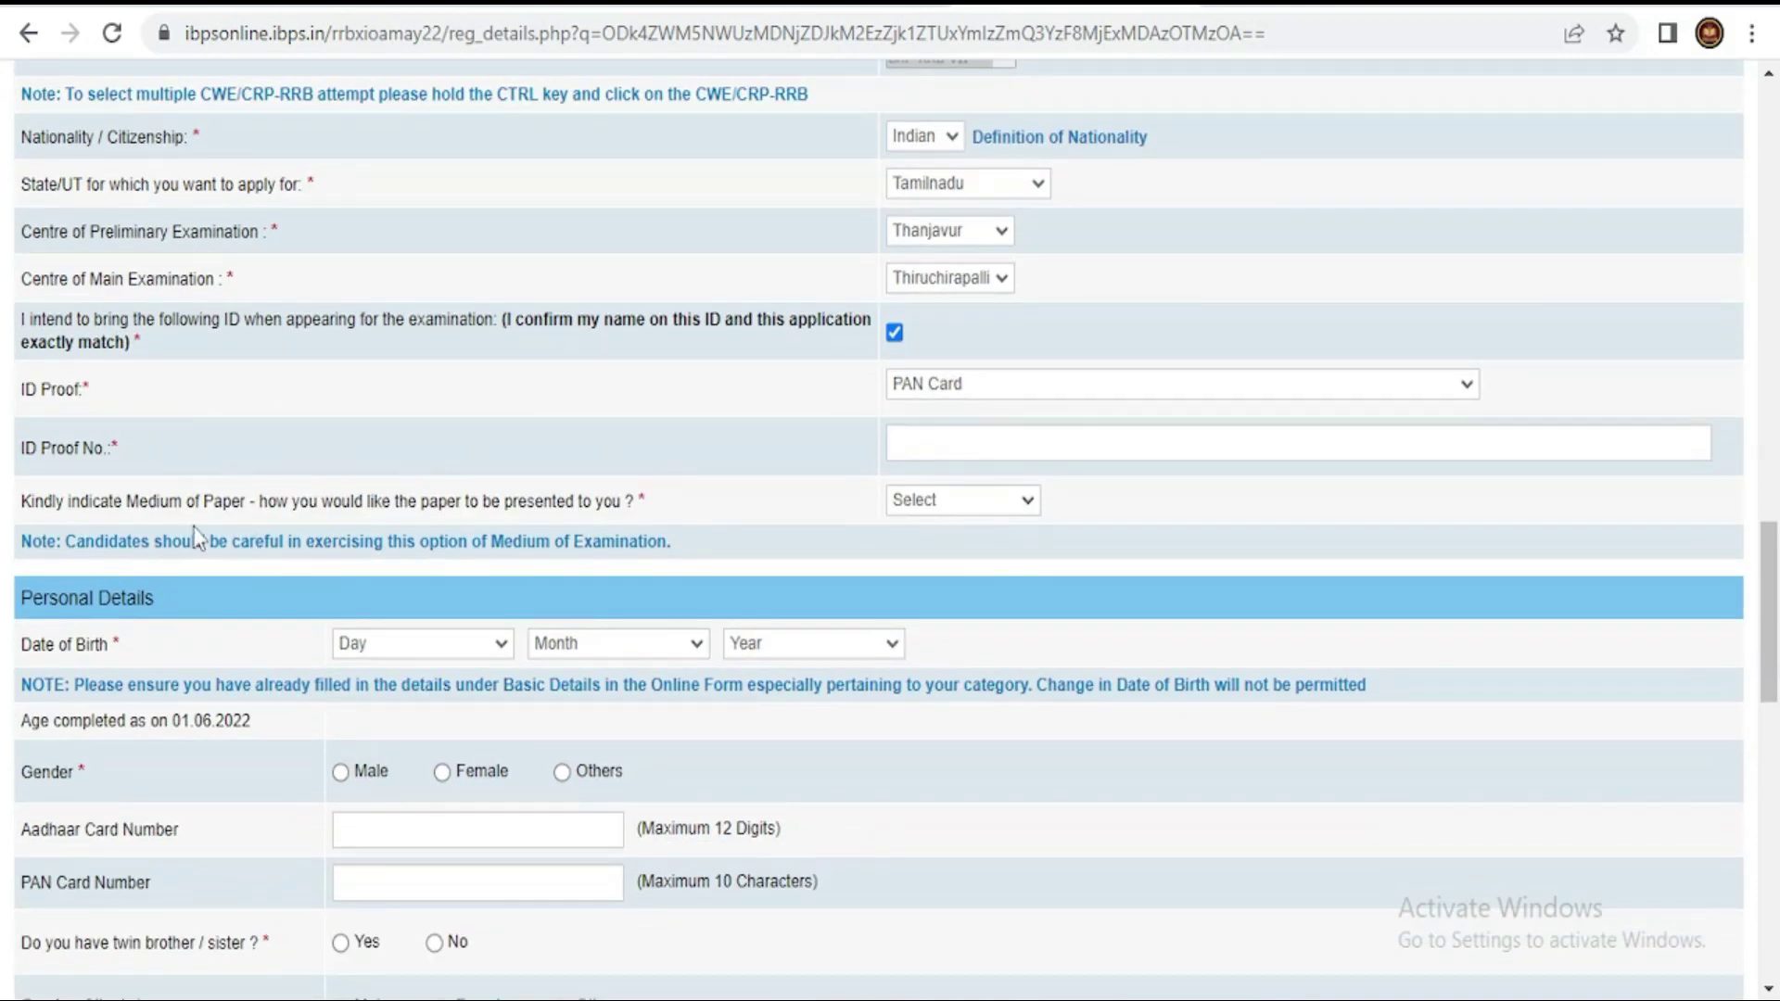
{"action": "left_click", "coordinate": [934, 510]}
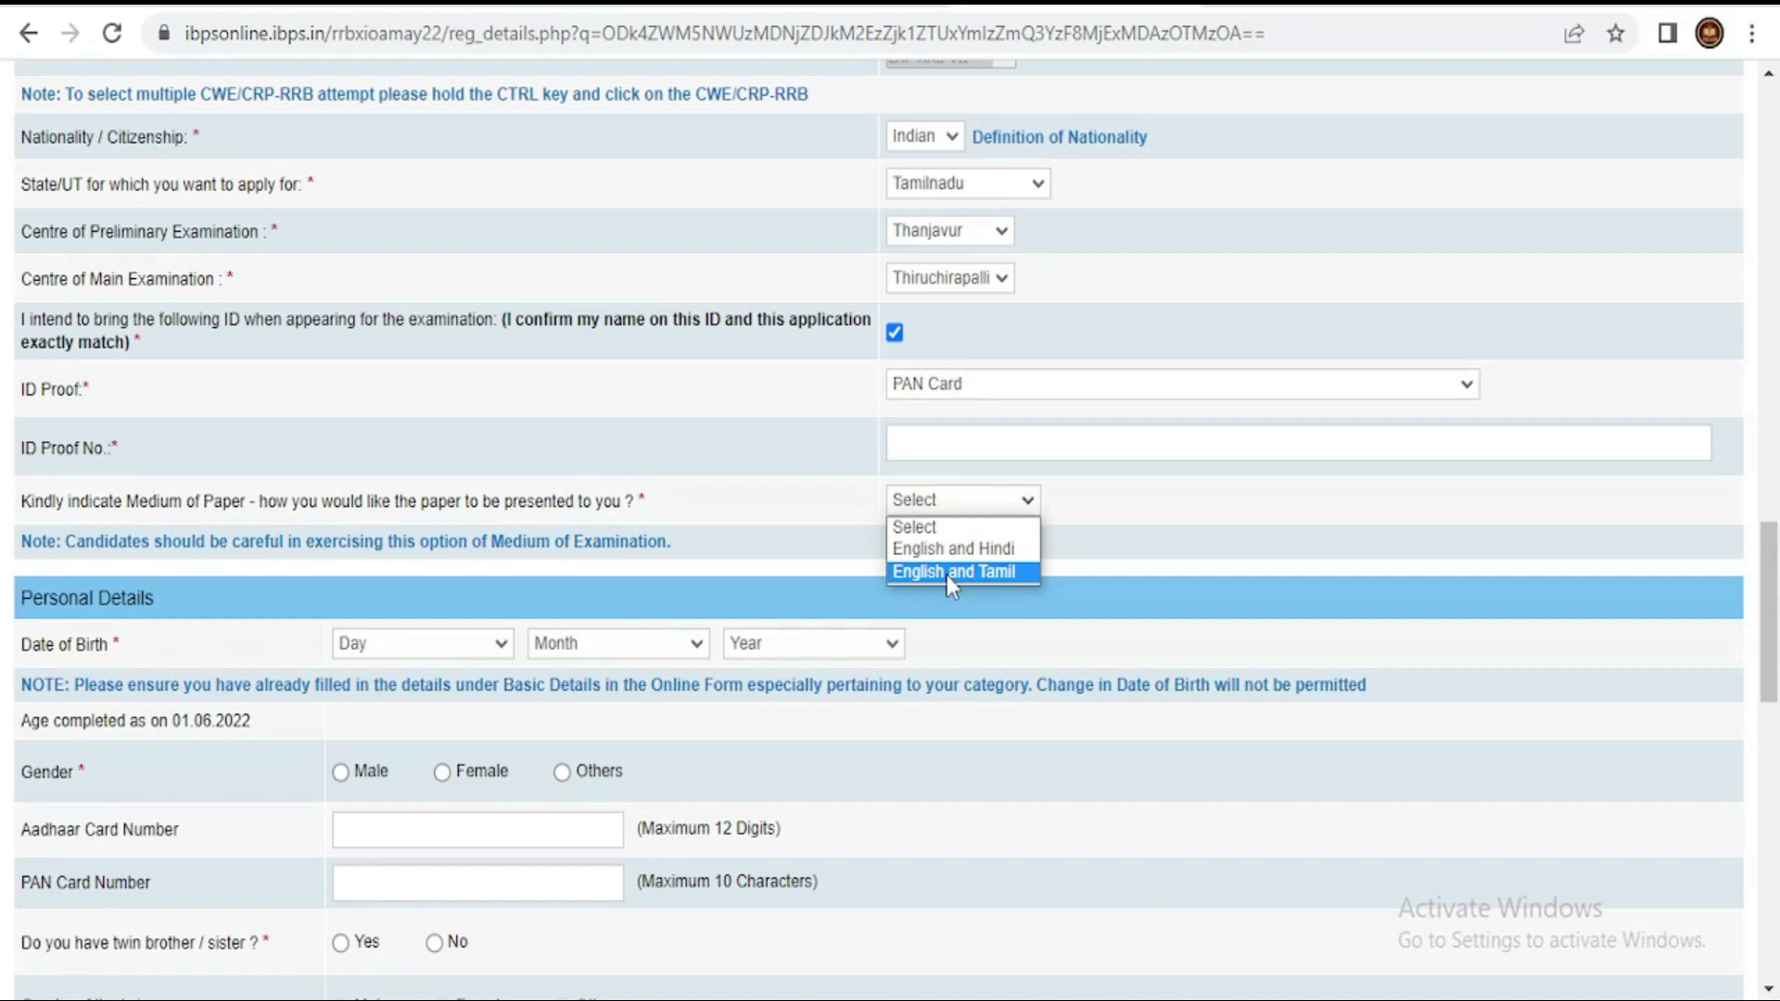
{"action": "left_click", "coordinate": [950, 572]}
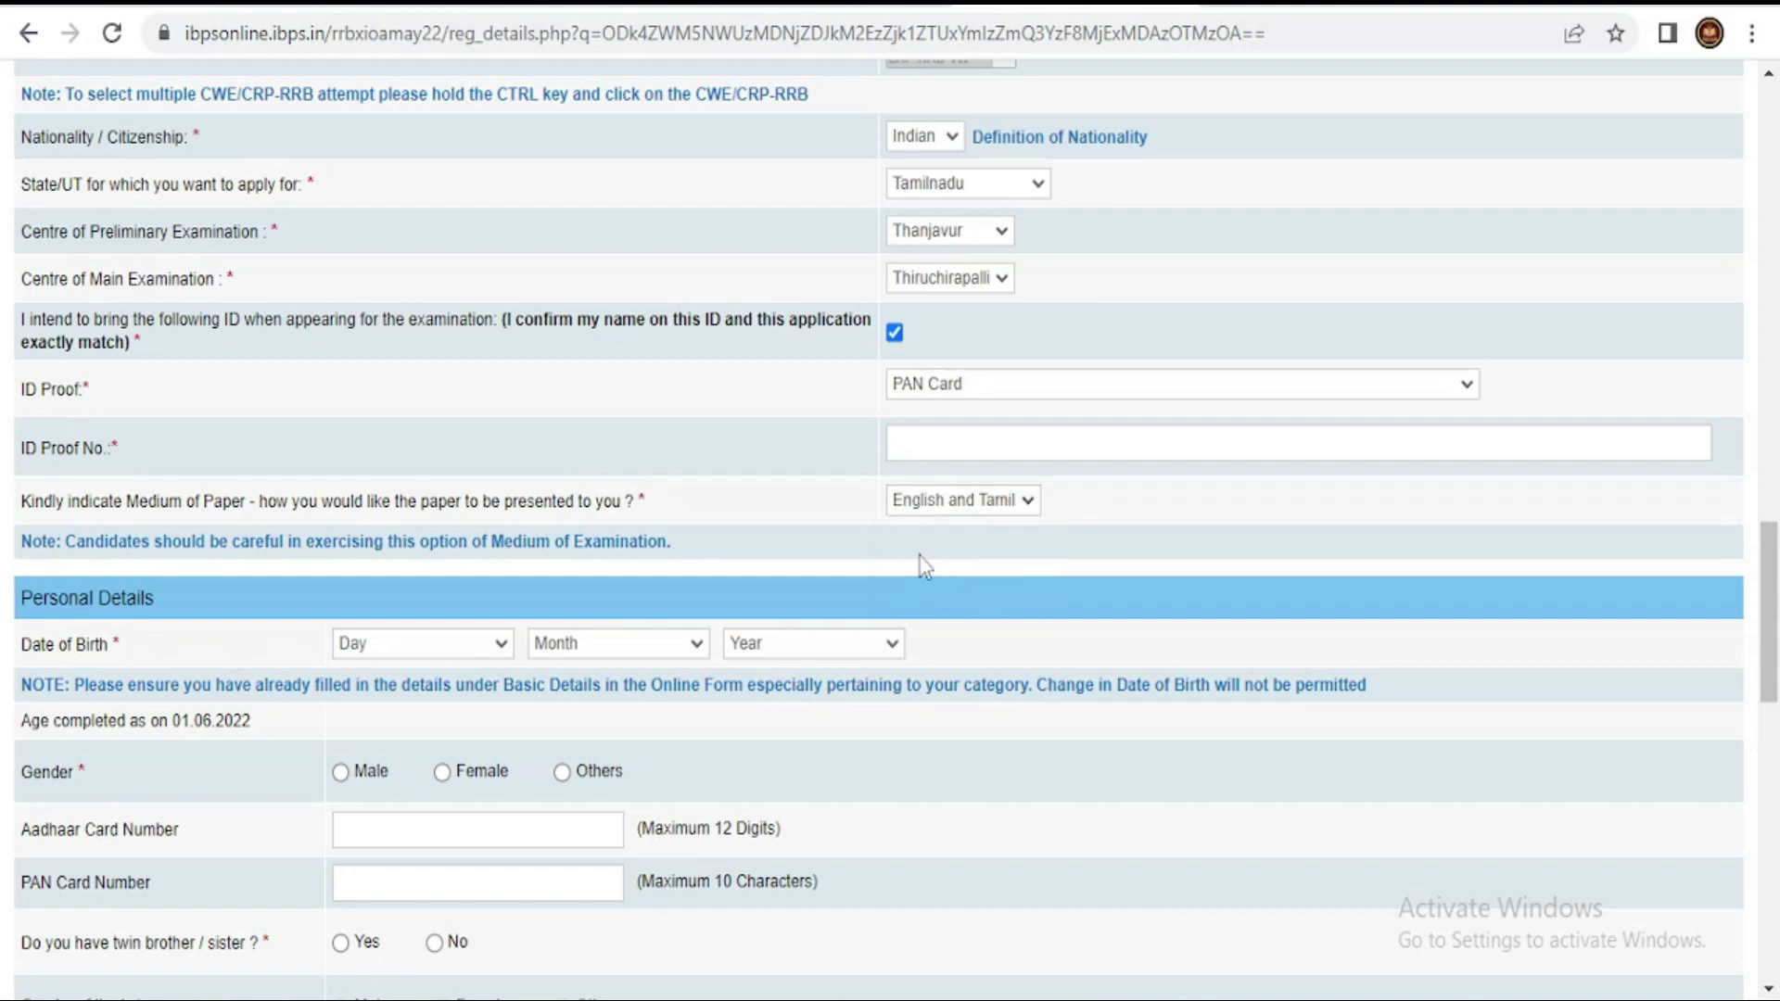
- Set gender to Male, leaving the date of birth dropdowns unchanged
{"action": "scroll", "coordinate": [886, 515], "scroll_direction": "down", "scroll_amount": 3}
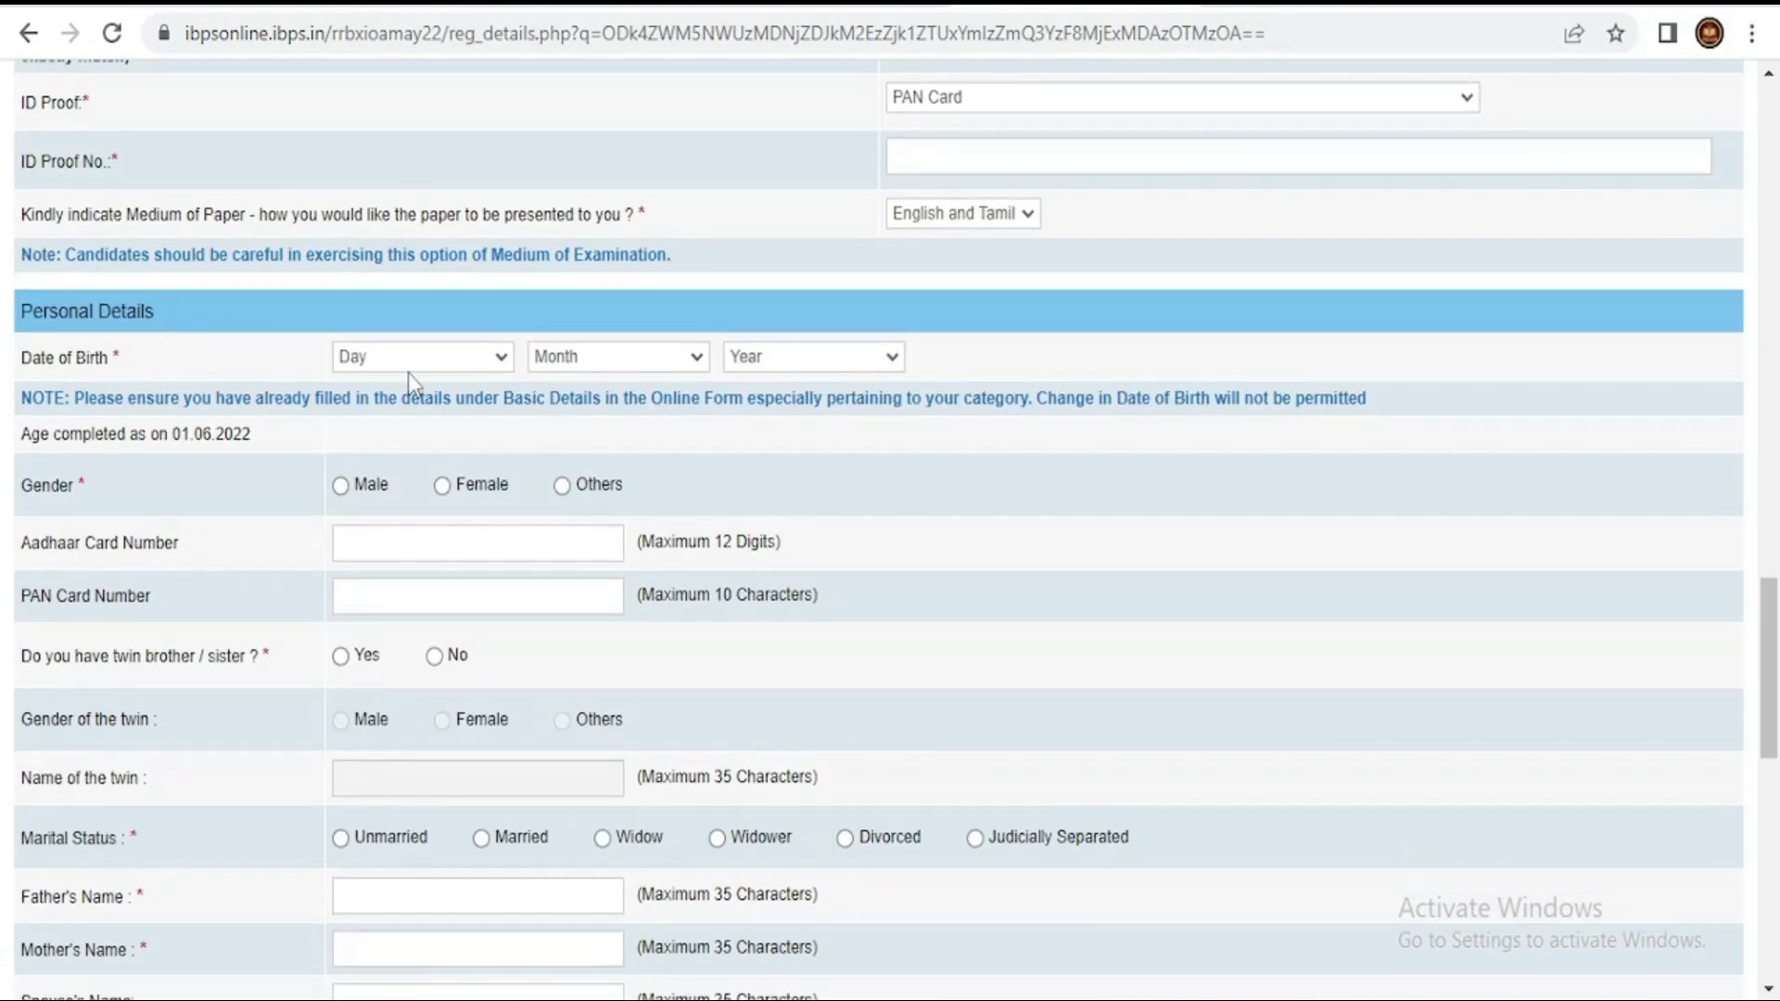
{"action": "left_click", "coordinate": [405, 365]}
{"action": "left_click", "coordinate": [582, 365]}
{"action": "left_click", "coordinate": [777, 364]}
{"action": "left_click", "coordinate": [776, 363]}
{"action": "left_click", "coordinate": [530, 434]}
{"action": "left_click", "coordinate": [341, 487]}
- Answer No to the twin brother/sister question and move into the father's and mother's name fields
{"action": "scroll", "coordinate": [213, 408], "scroll_direction": "down", "scroll_amount": 2}
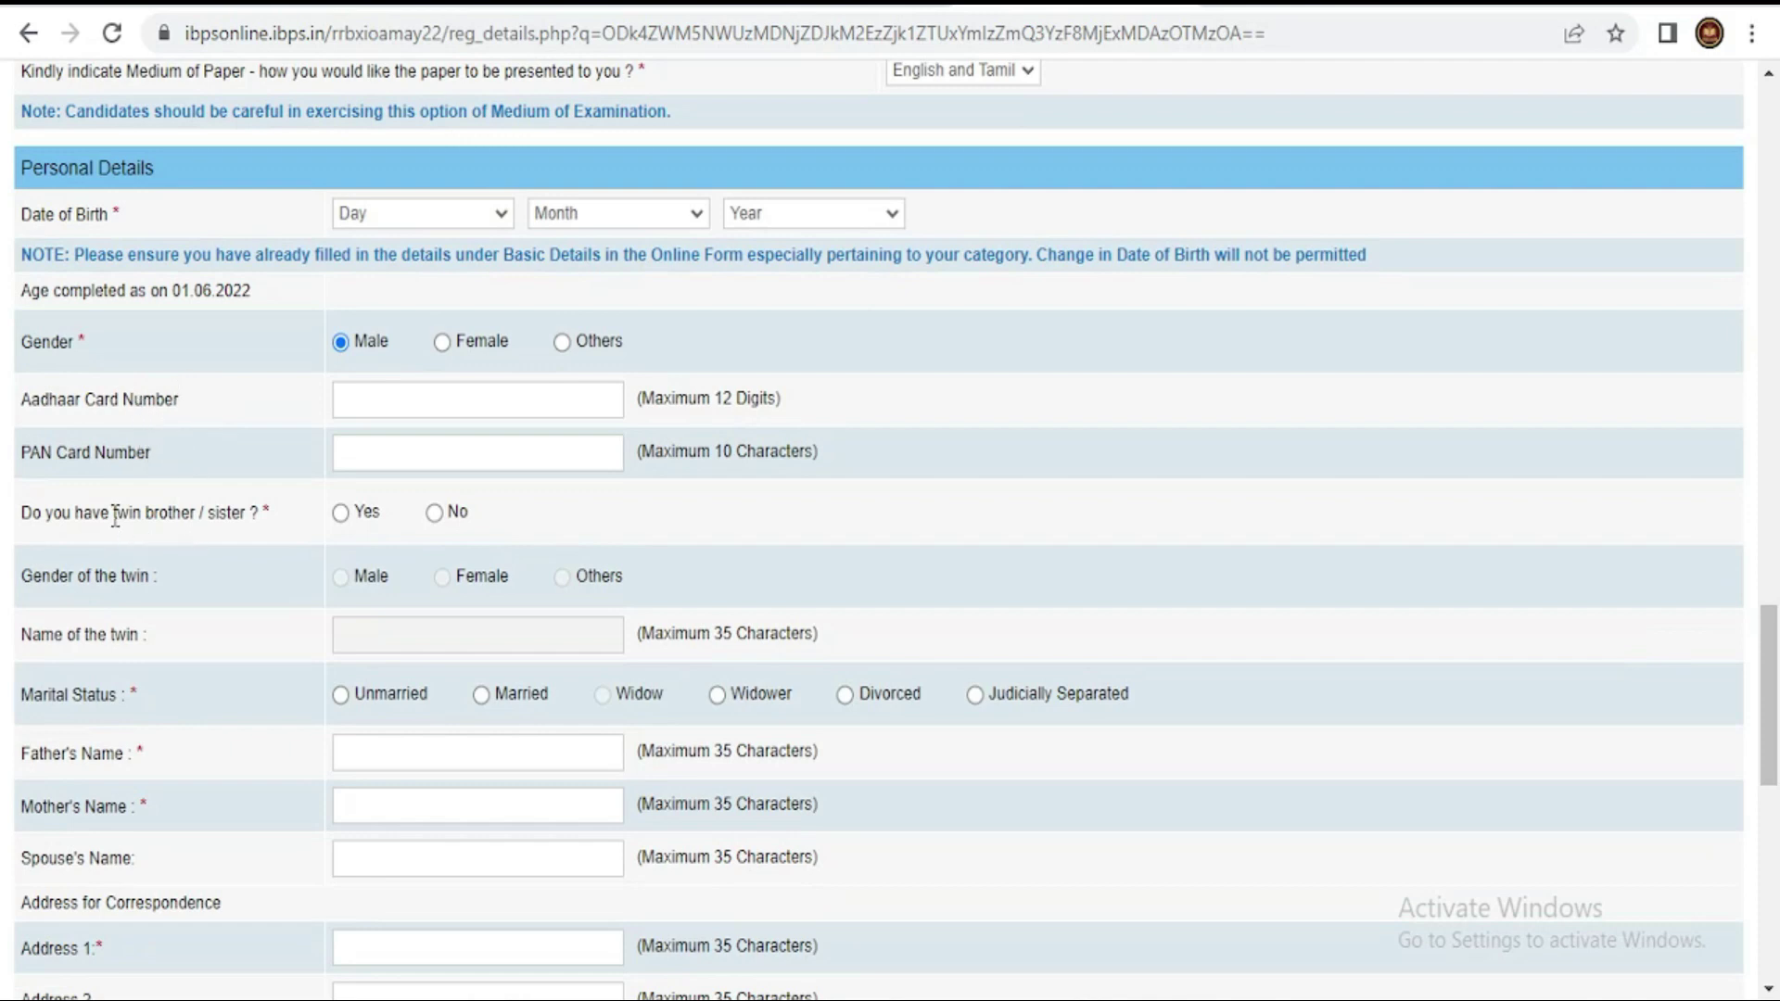
{"action": "left_click", "coordinate": [435, 513]}
{"action": "scroll", "coordinate": [752, 533], "scroll_direction": "down", "scroll_amount": 3}
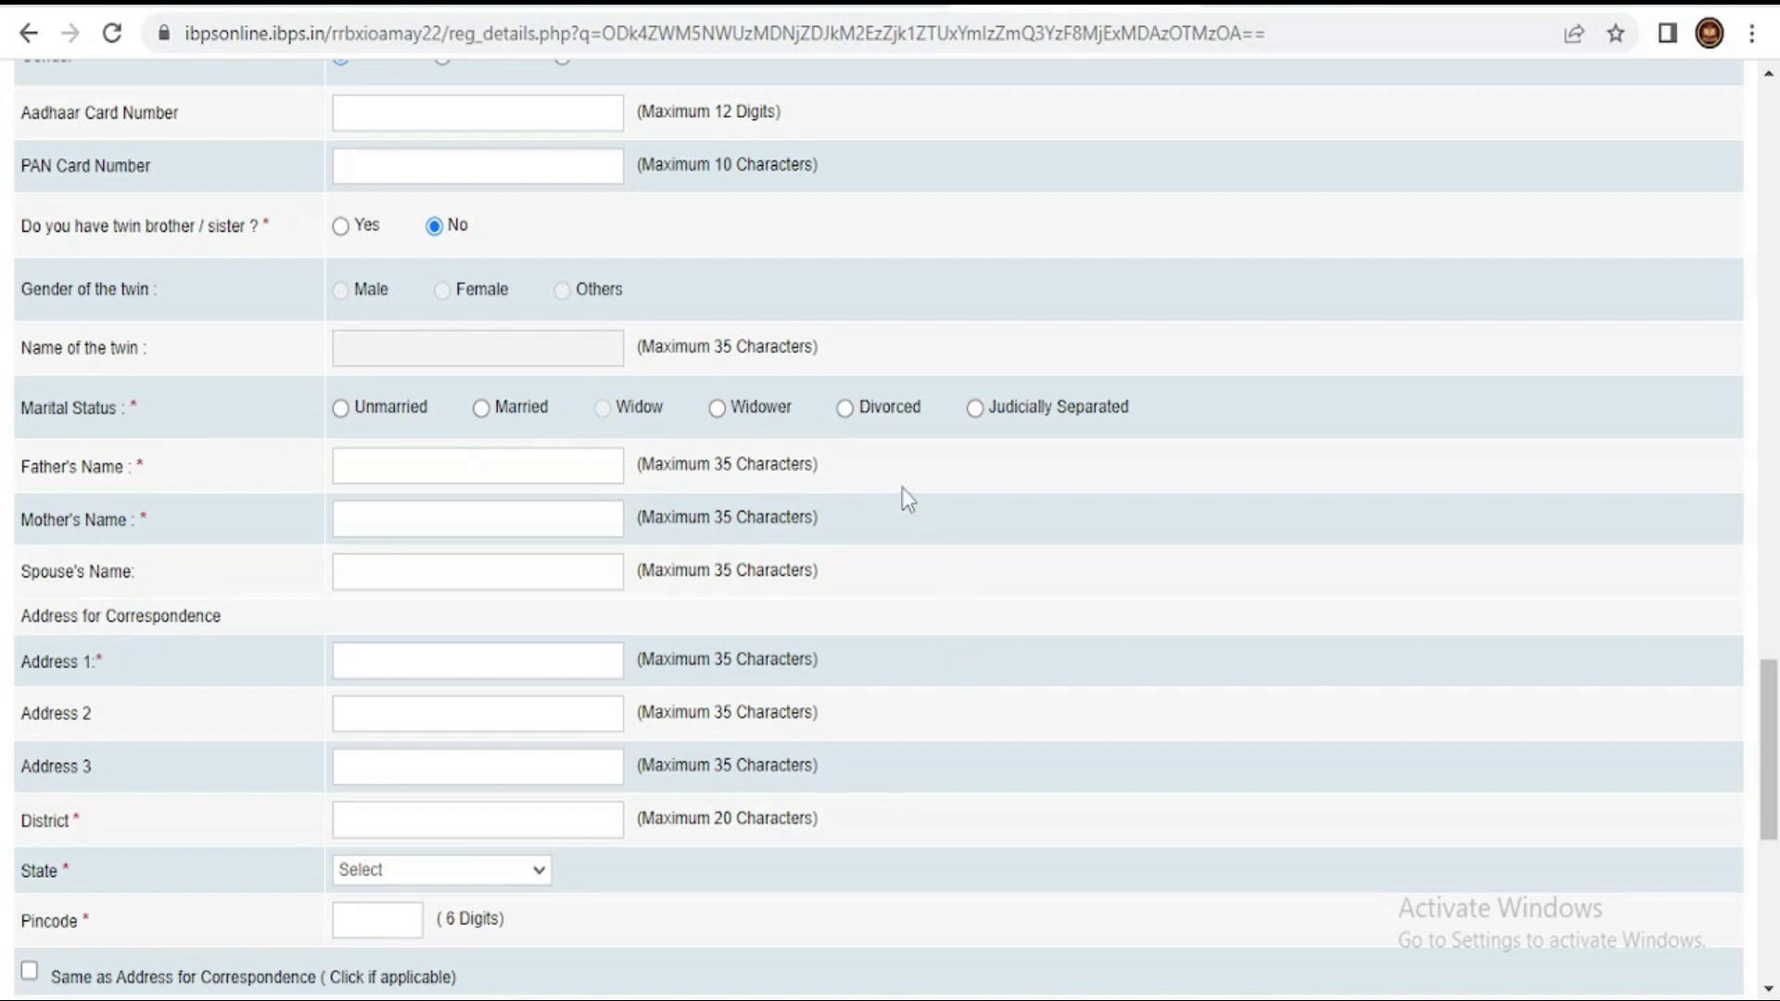
{"action": "scroll", "coordinate": [903, 487], "scroll_direction": "down", "scroll_amount": 2}
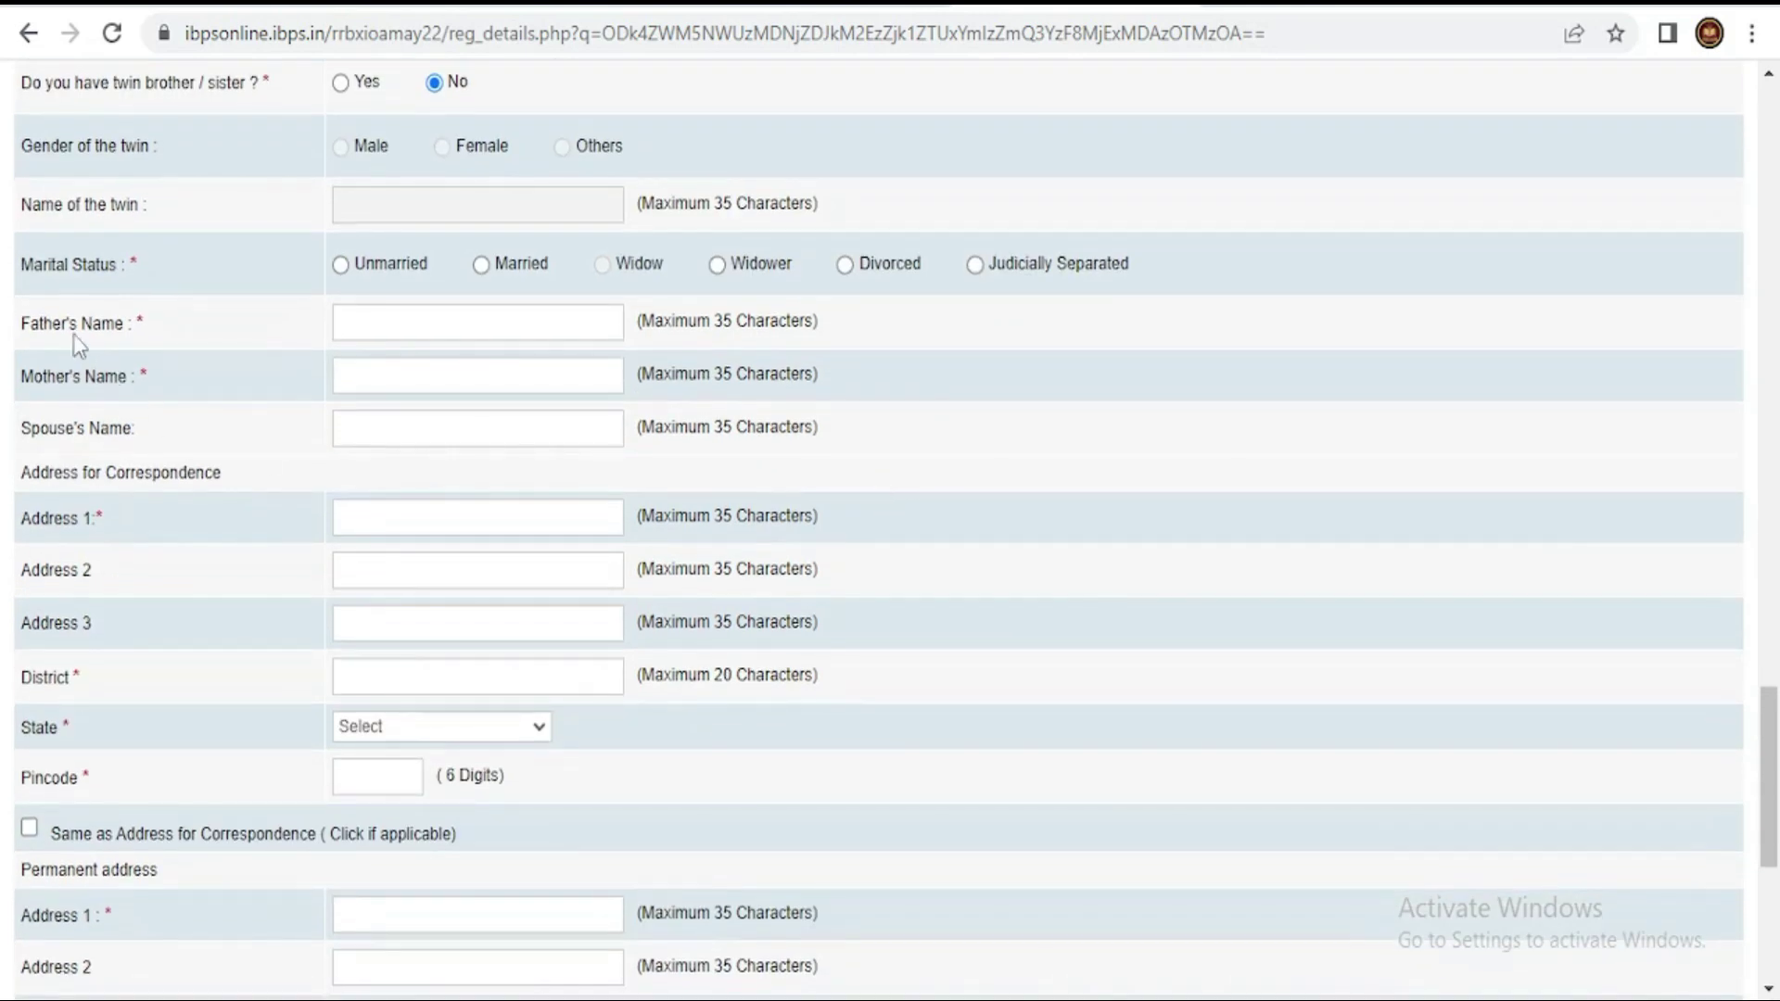
{"action": "left_click", "coordinate": [387, 322]}
{"action": "left_click", "coordinate": [418, 377]}
- Go through the correspondence address lines and set the correspondence state to TAMILNADU
{"action": "scroll", "coordinate": [241, 436], "scroll_direction": "down", "scroll_amount": 2}
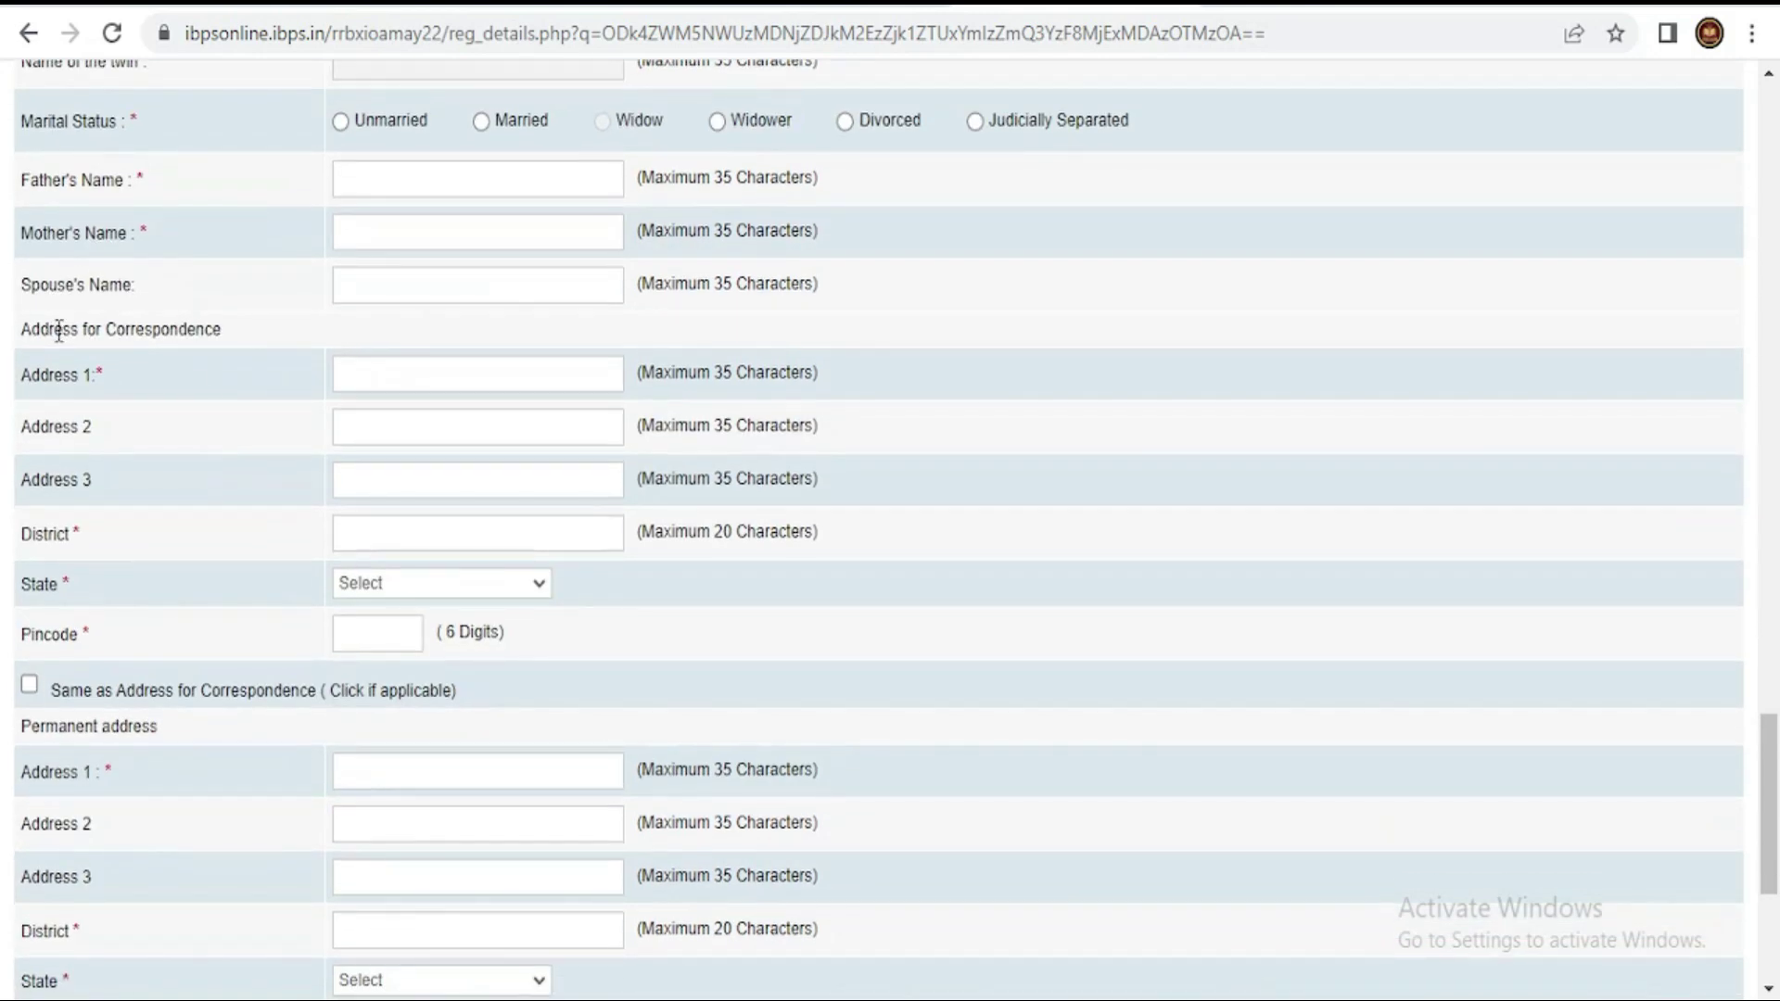
{"action": "left_click", "coordinate": [389, 435]}
{"action": "left_click", "coordinate": [405, 480]}
{"action": "left_click", "coordinate": [355, 372]}
{"action": "left_click", "coordinate": [417, 428]}
{"action": "left_click", "coordinate": [427, 480]}
{"action": "left_click", "coordinate": [431, 534]}
{"action": "scroll", "coordinate": [413, 530], "scroll_direction": "down", "scroll_amount": 2}
{"action": "left_click", "coordinate": [383, 449]}
{"action": "scroll", "coordinate": [453, 621], "scroll_direction": "down", "scroll_amount": 5}
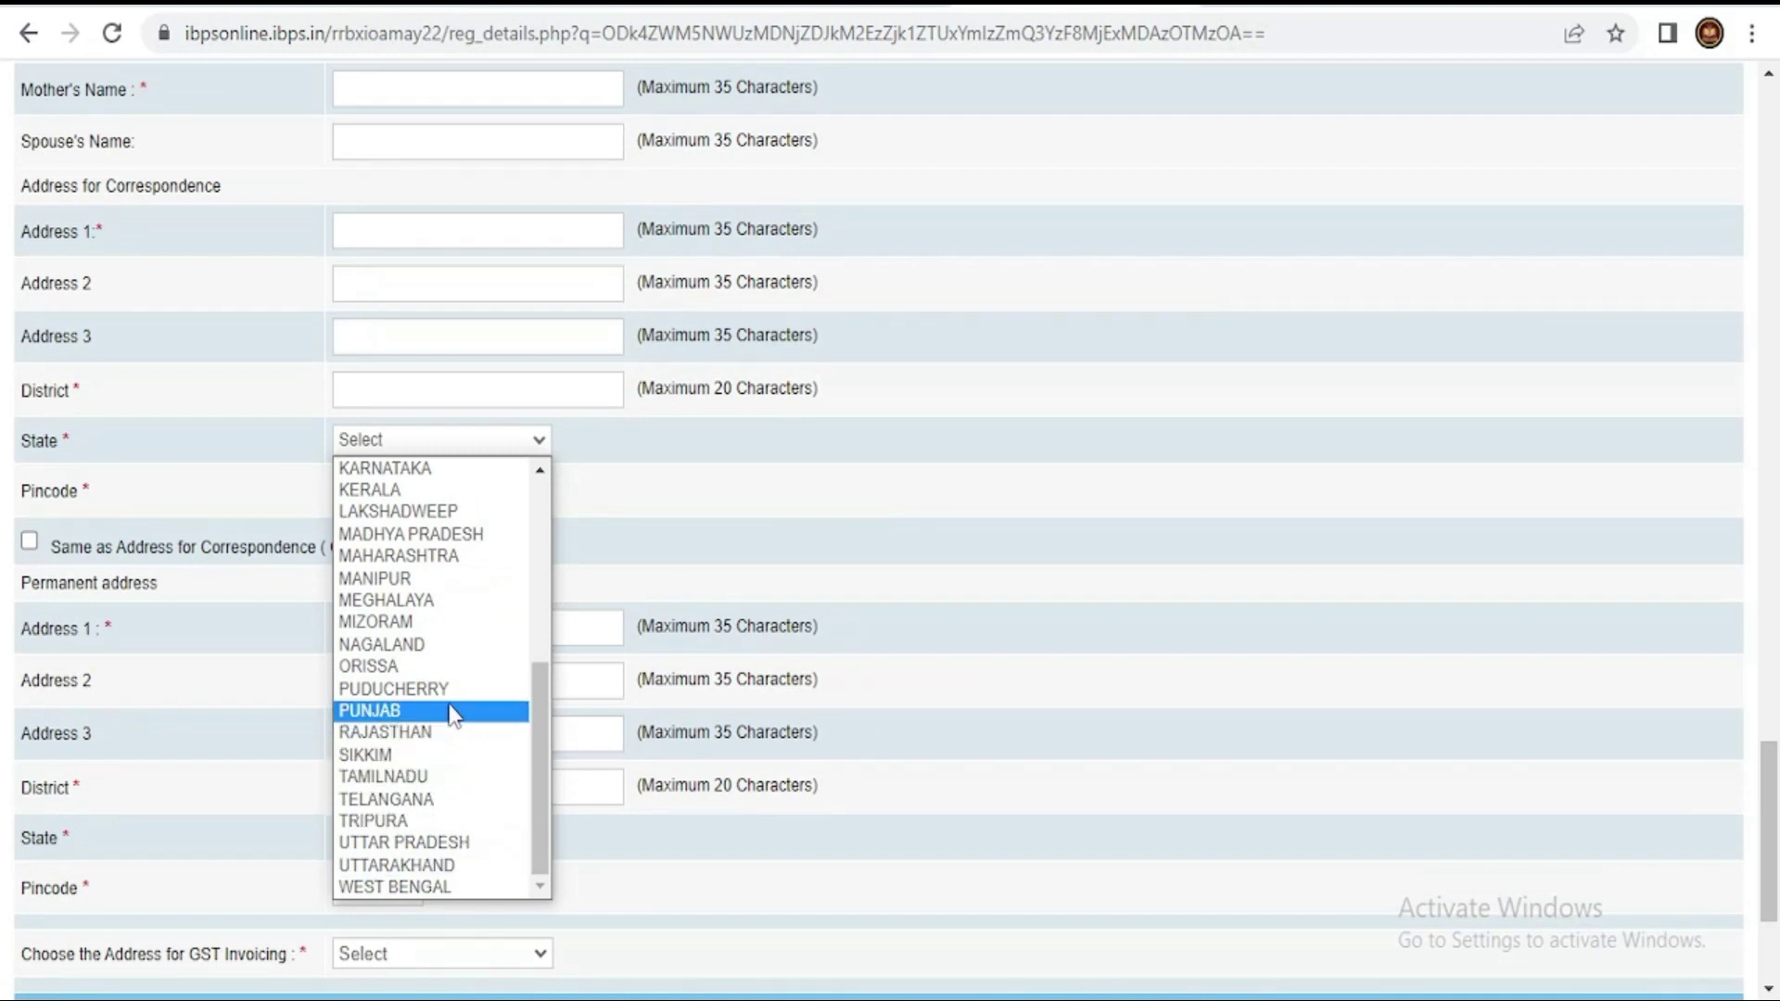
{"action": "left_click", "coordinate": [457, 777]}
{"action": "left_click", "coordinate": [362, 477]}
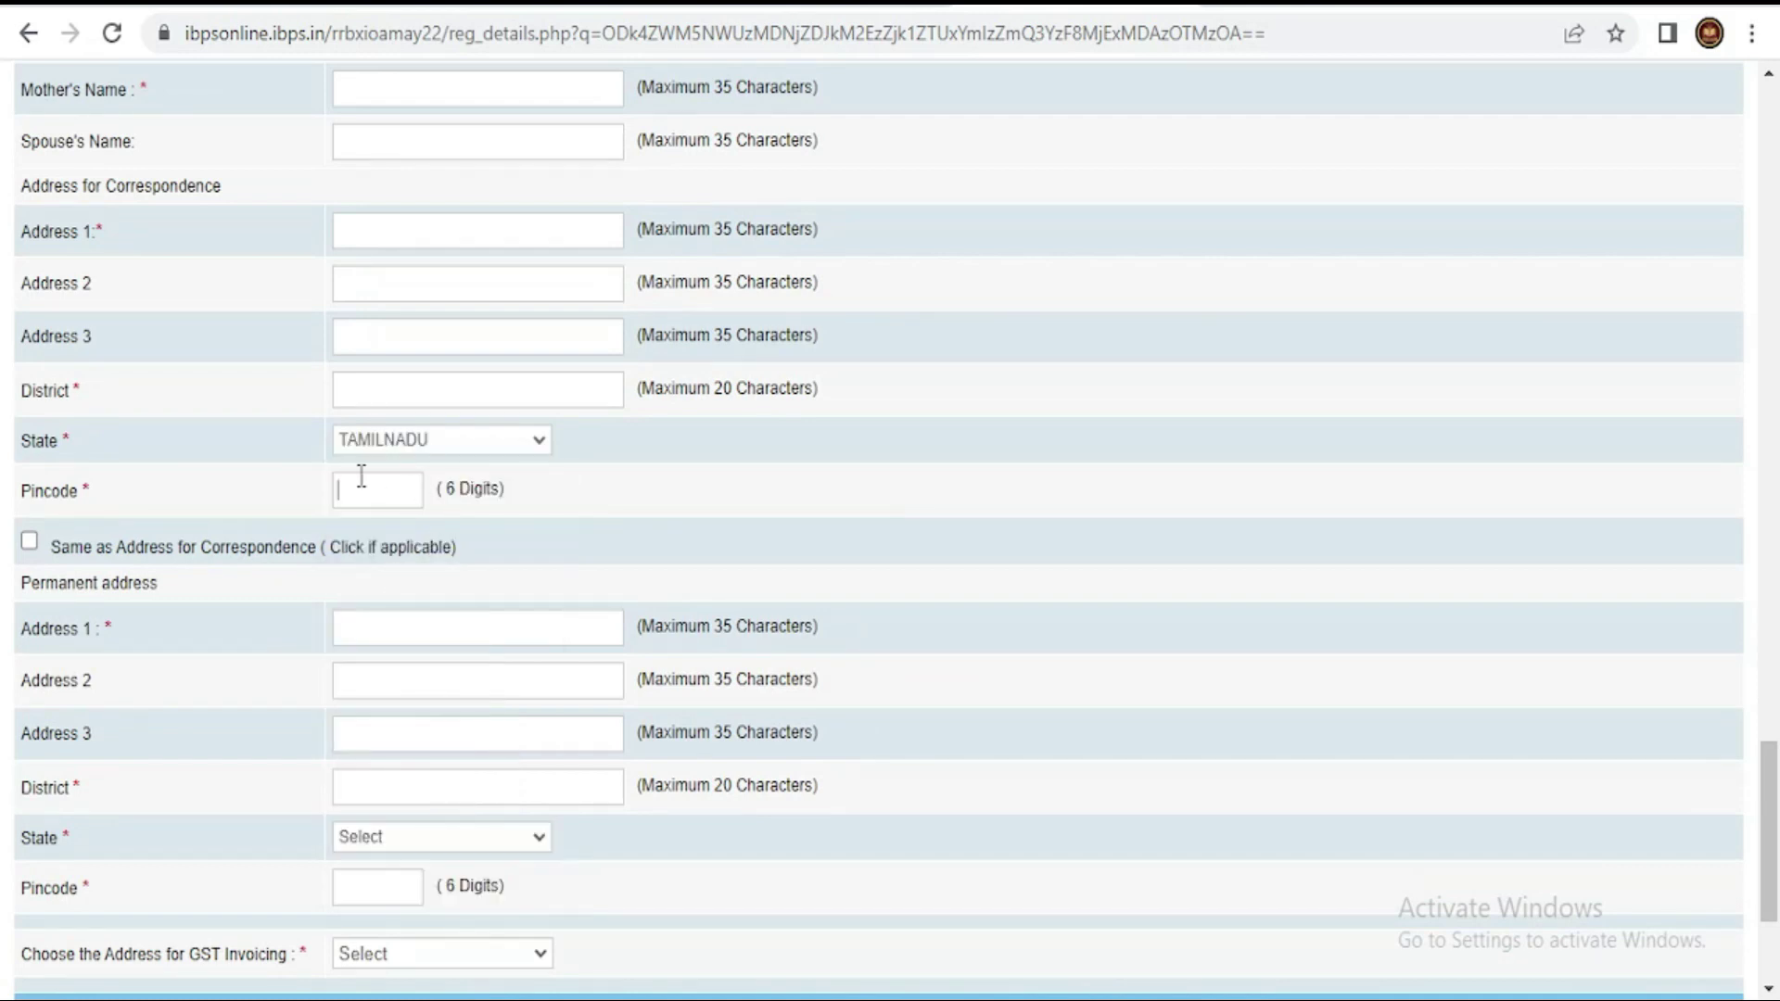
- Make the permanent address the same as correspondence, use Permanent Address for GST invoicing, and save
{"action": "scroll", "coordinate": [249, 549], "scroll_direction": "up", "scroll_amount": 2}
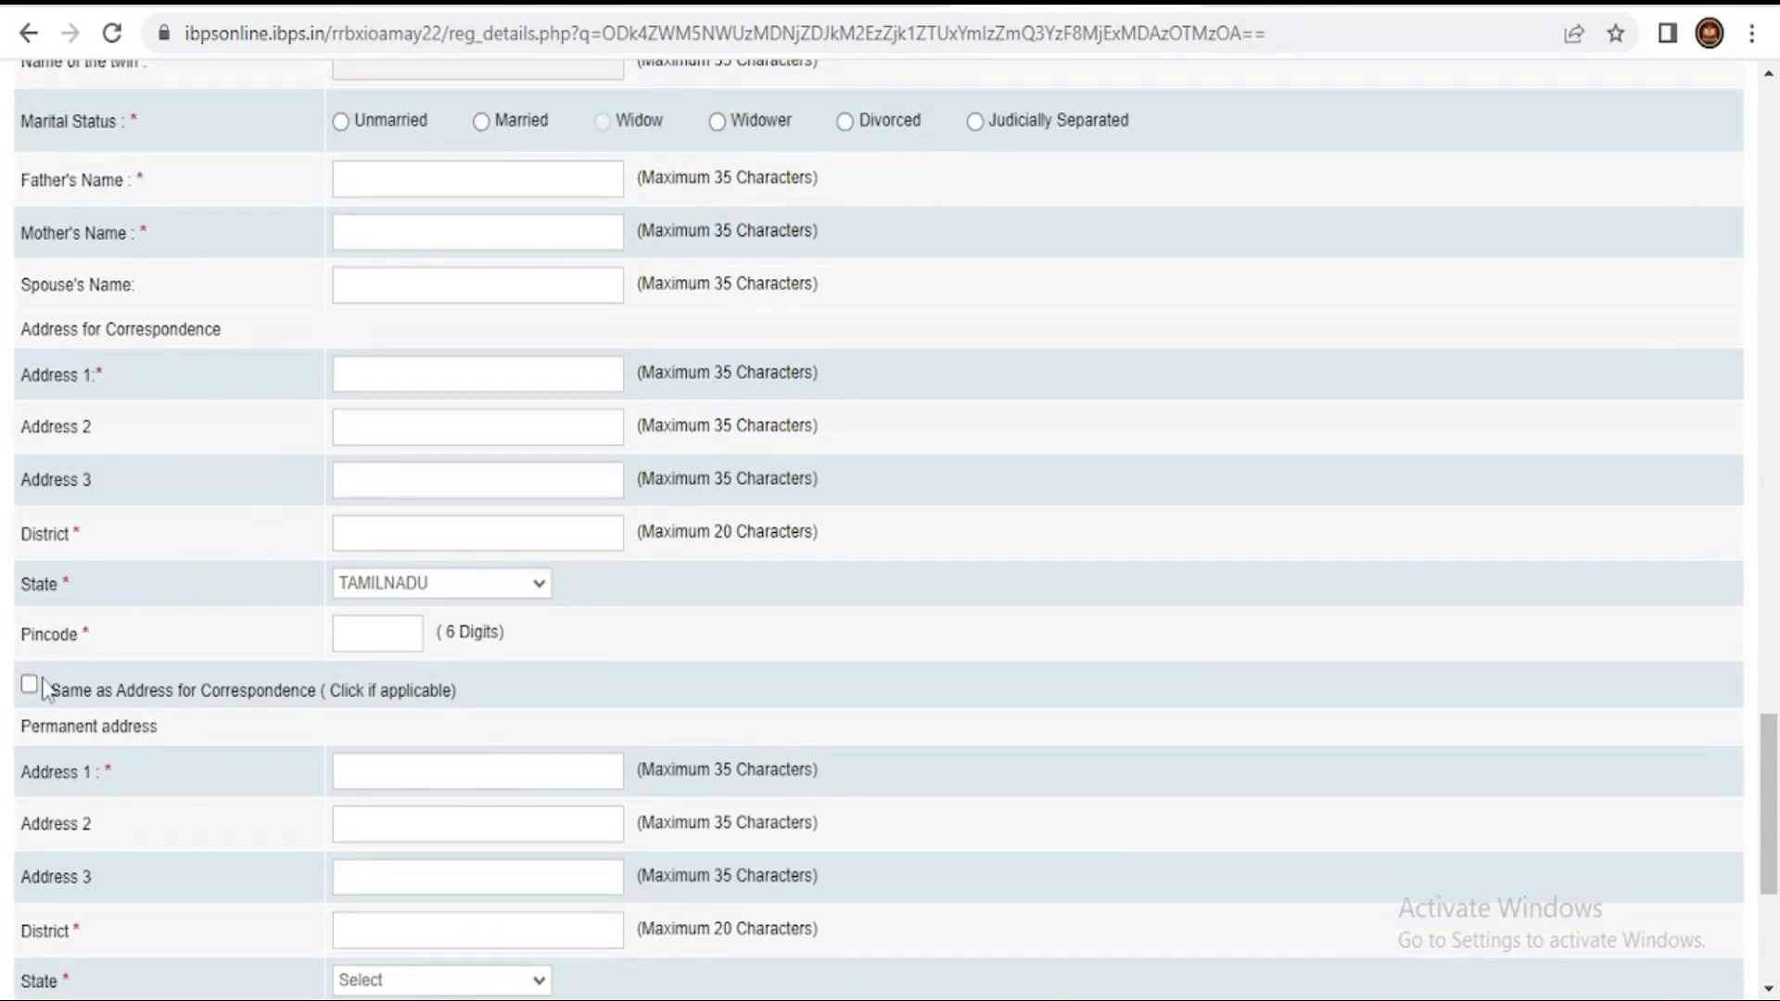
{"action": "left_click", "coordinate": [28, 685]}
{"action": "scroll", "coordinate": [228, 695], "scroll_direction": "down", "scroll_amount": 5}
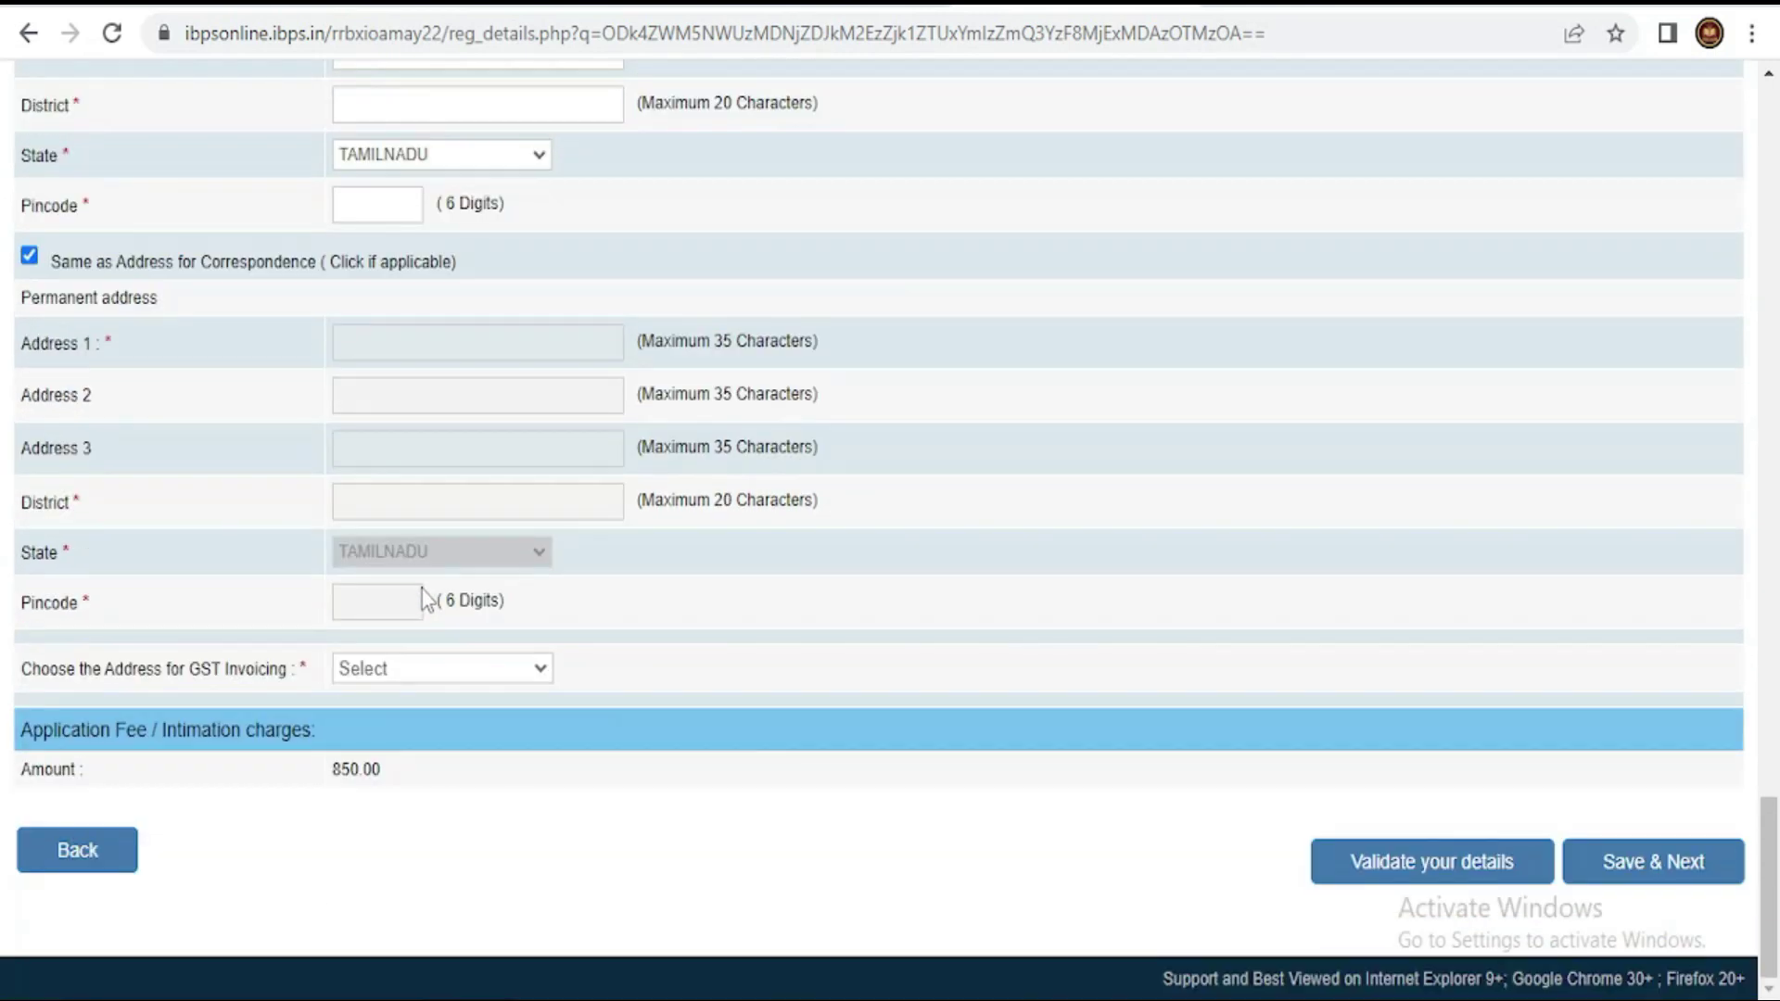
{"action": "left_click", "coordinate": [430, 666]}
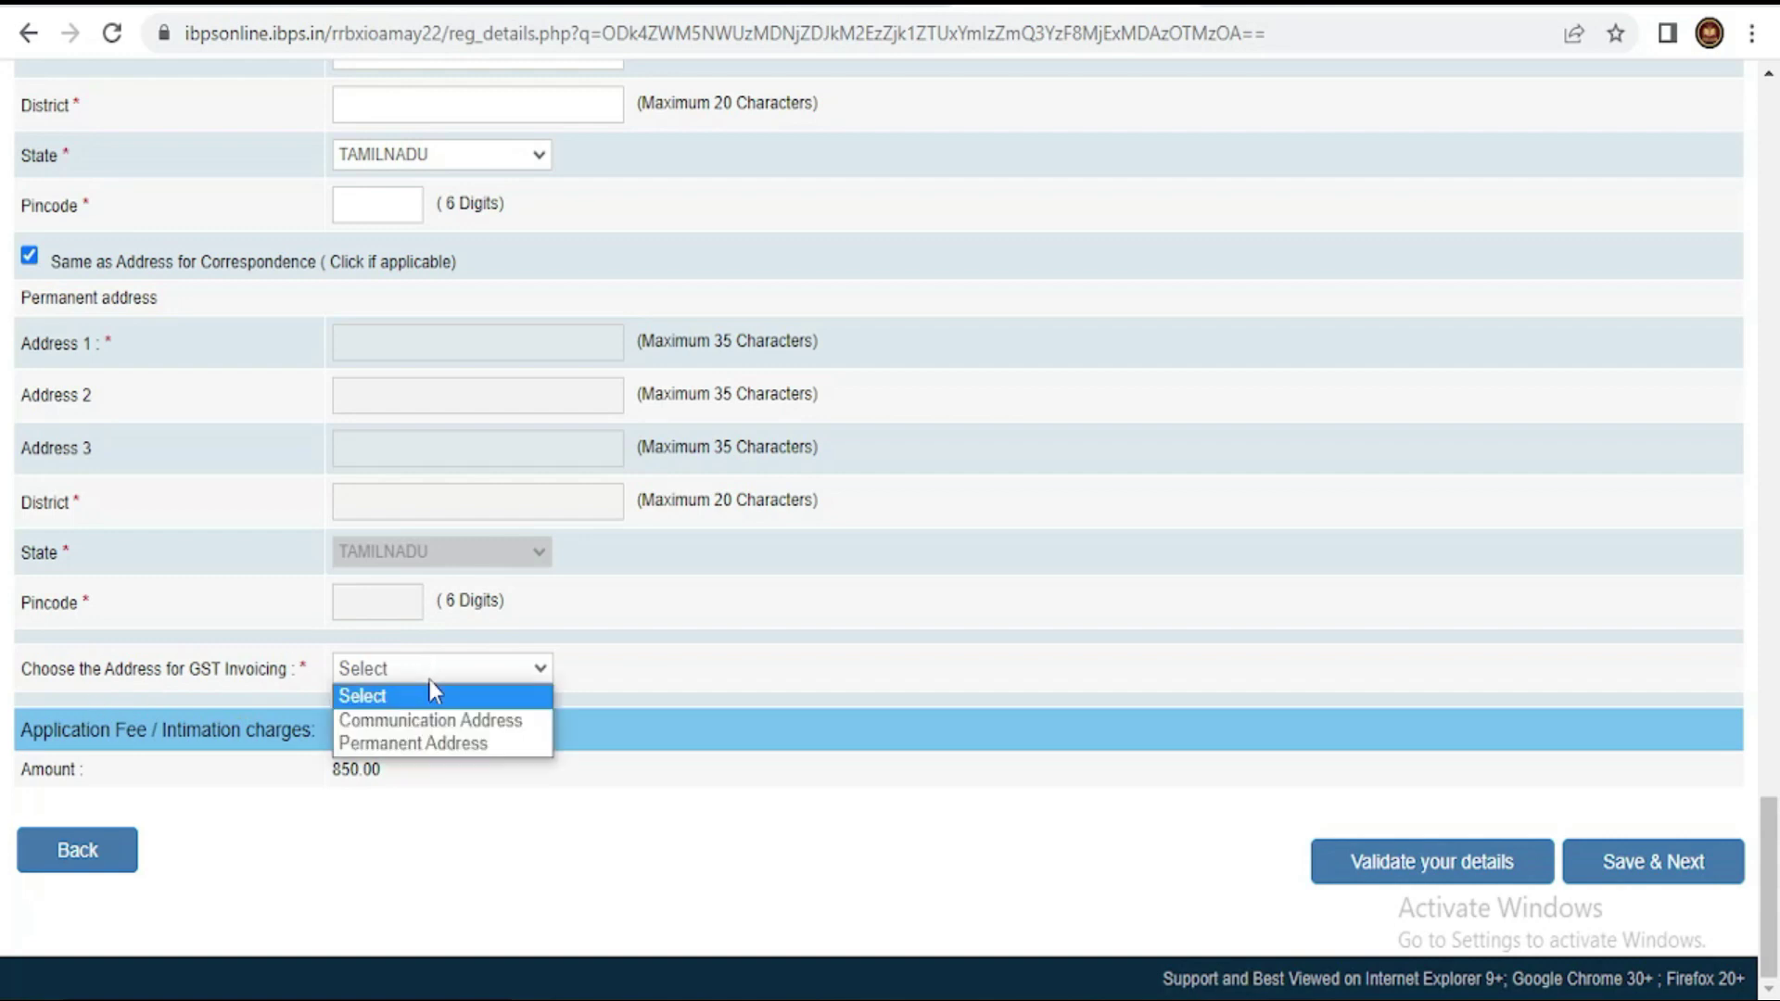
{"action": "left_click", "coordinate": [430, 741]}
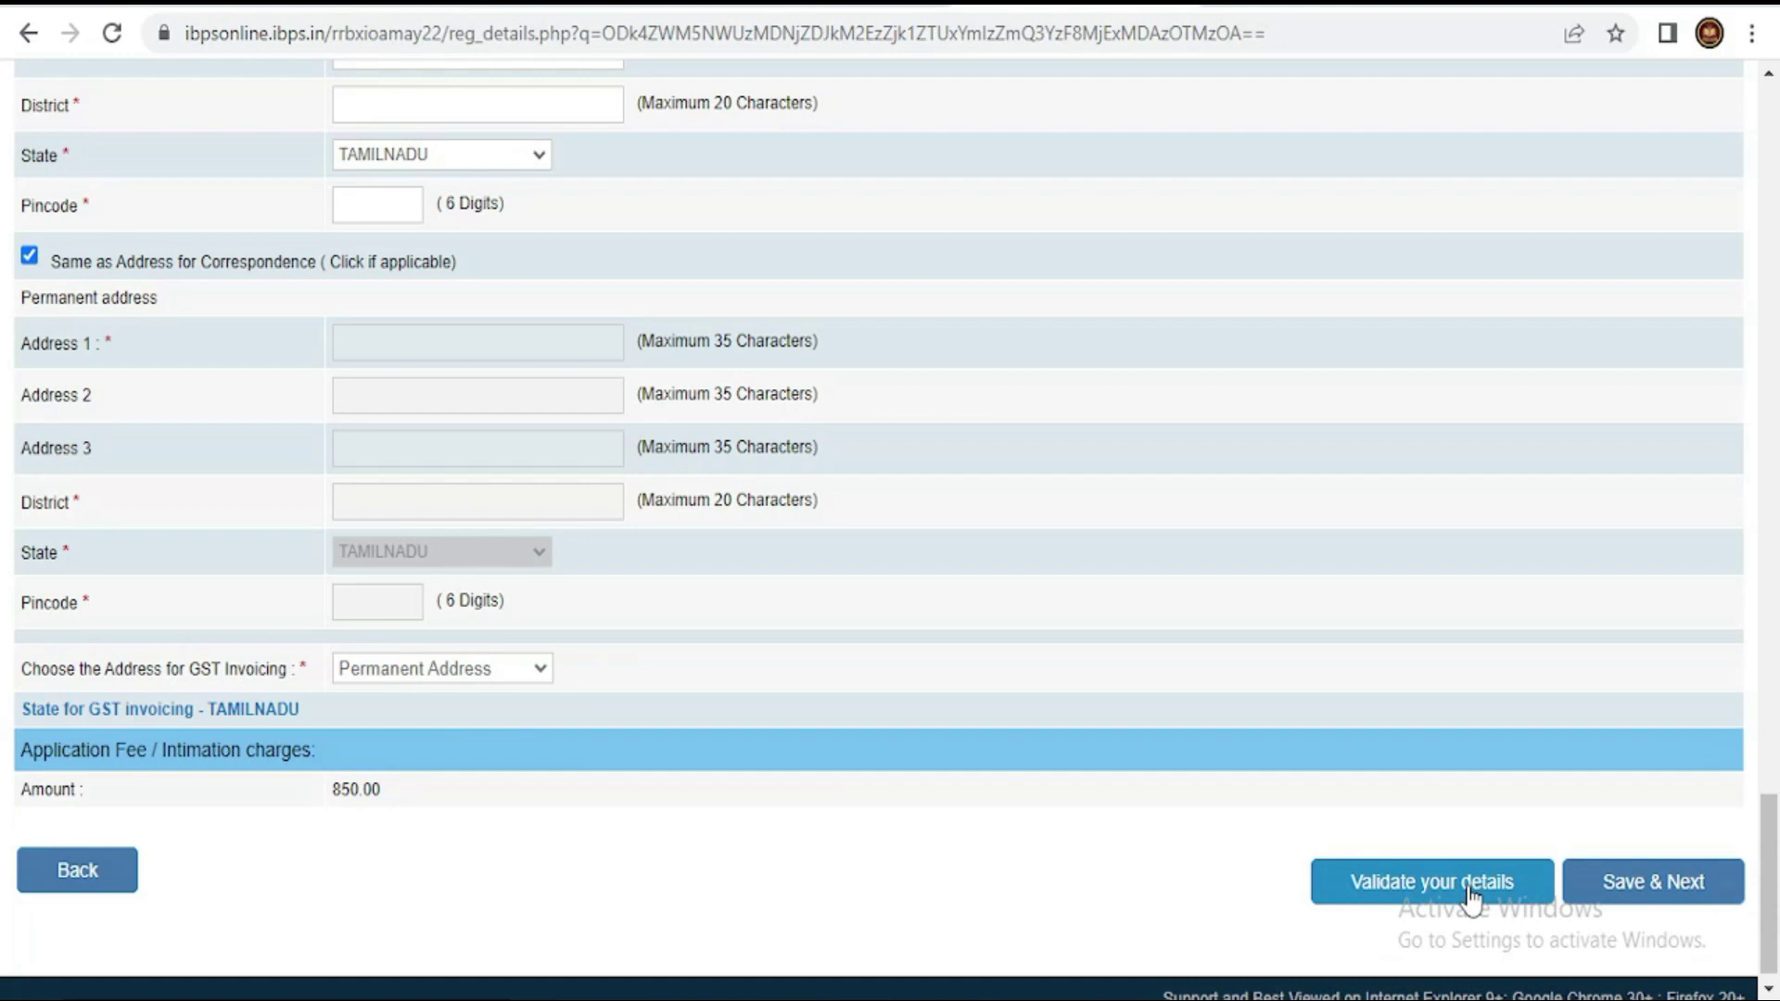
{"action": "left_click", "coordinate": [1639, 889]}
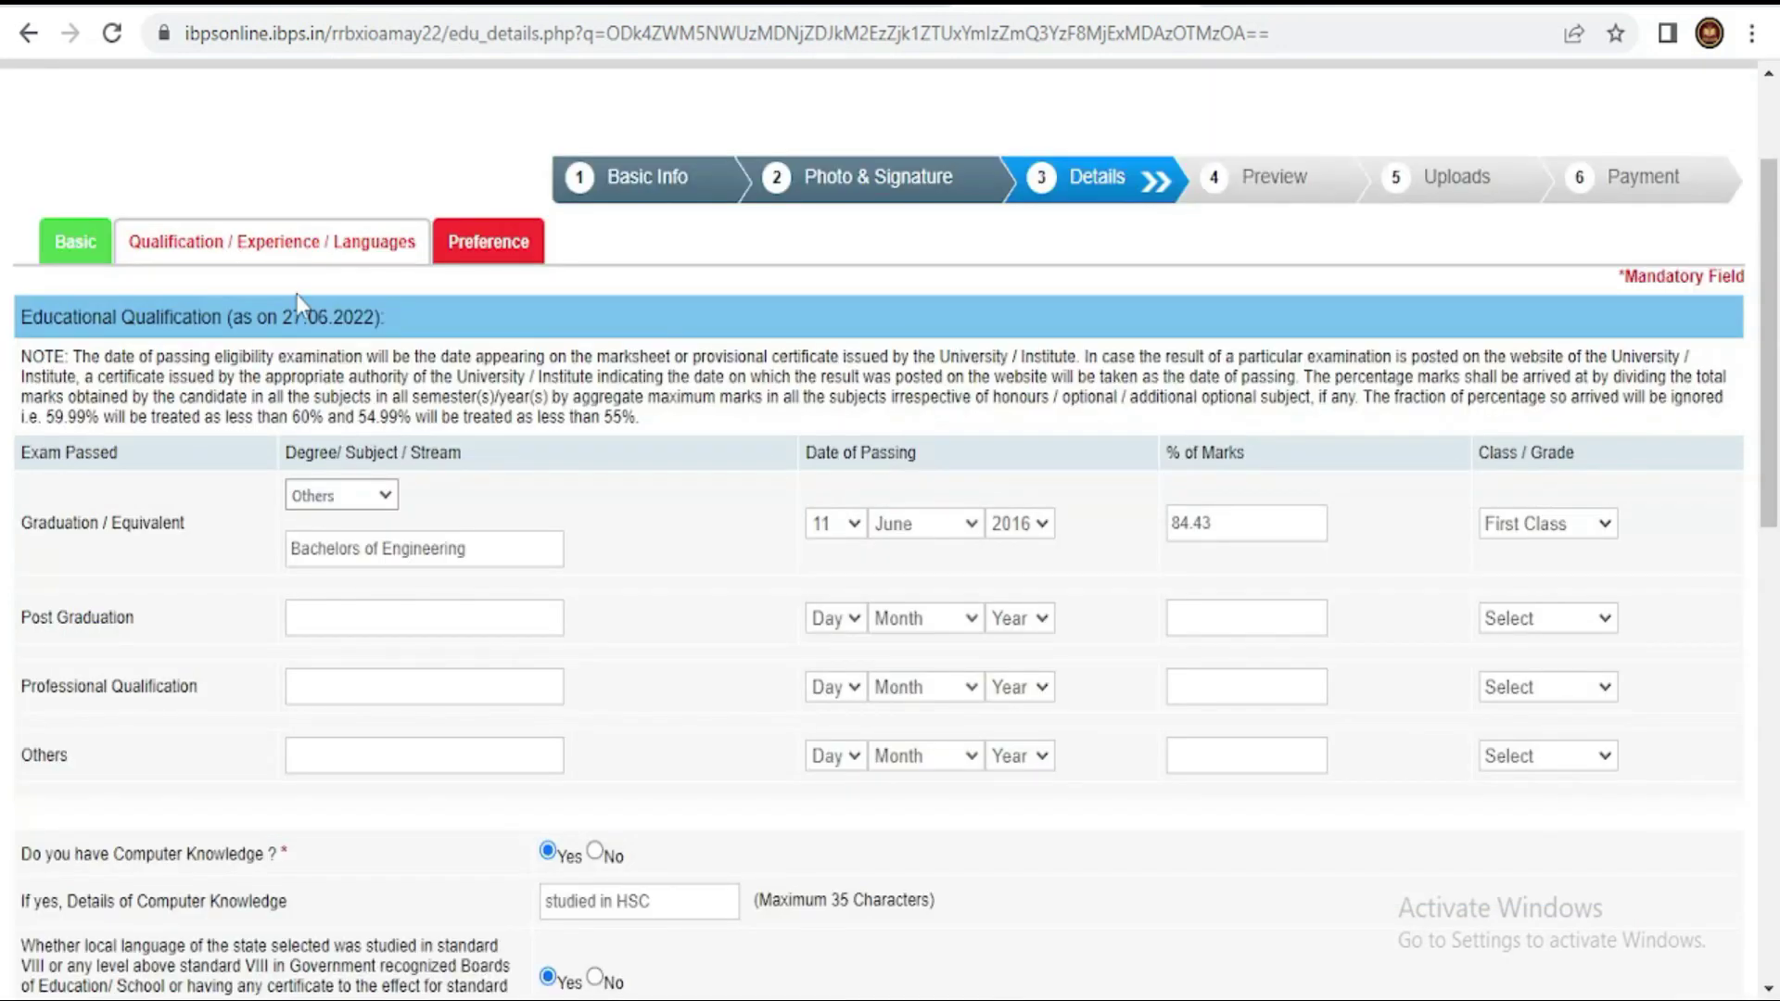
- Confirm the graduation details: stream Others, passing date 11/2016, First Class grade
{"action": "left_click", "coordinate": [315, 499]}
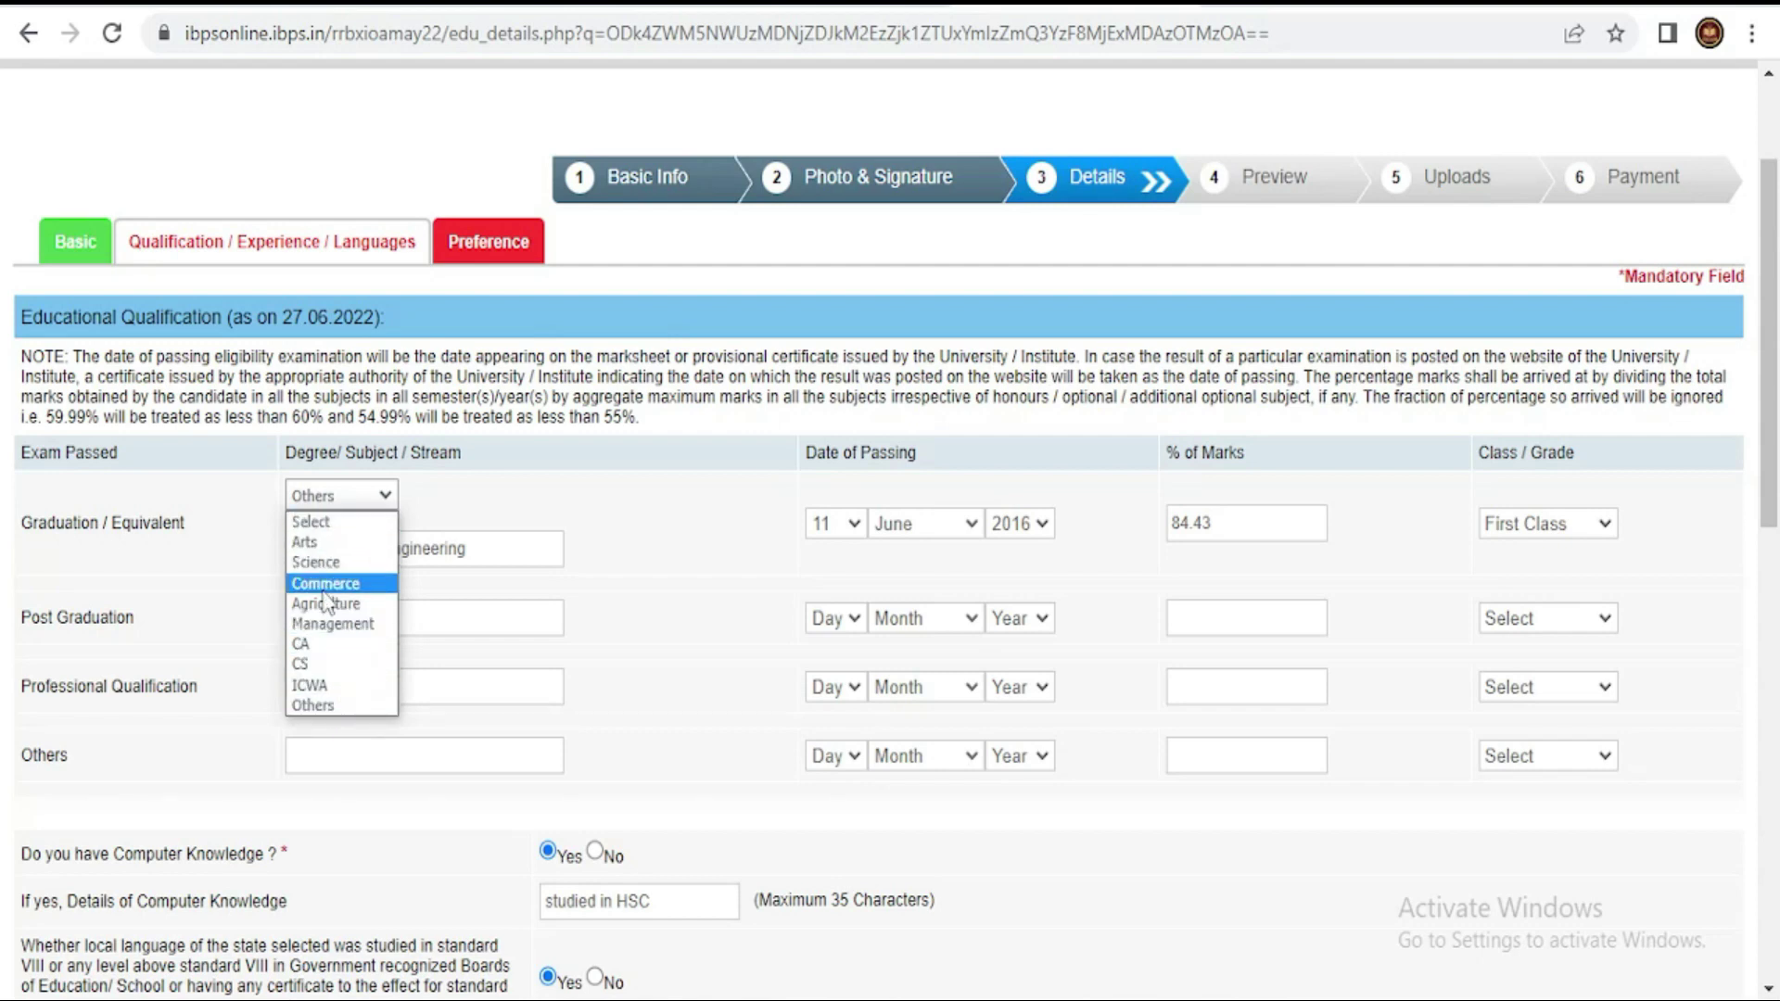
{"action": "left_click", "coordinate": [471, 517]}
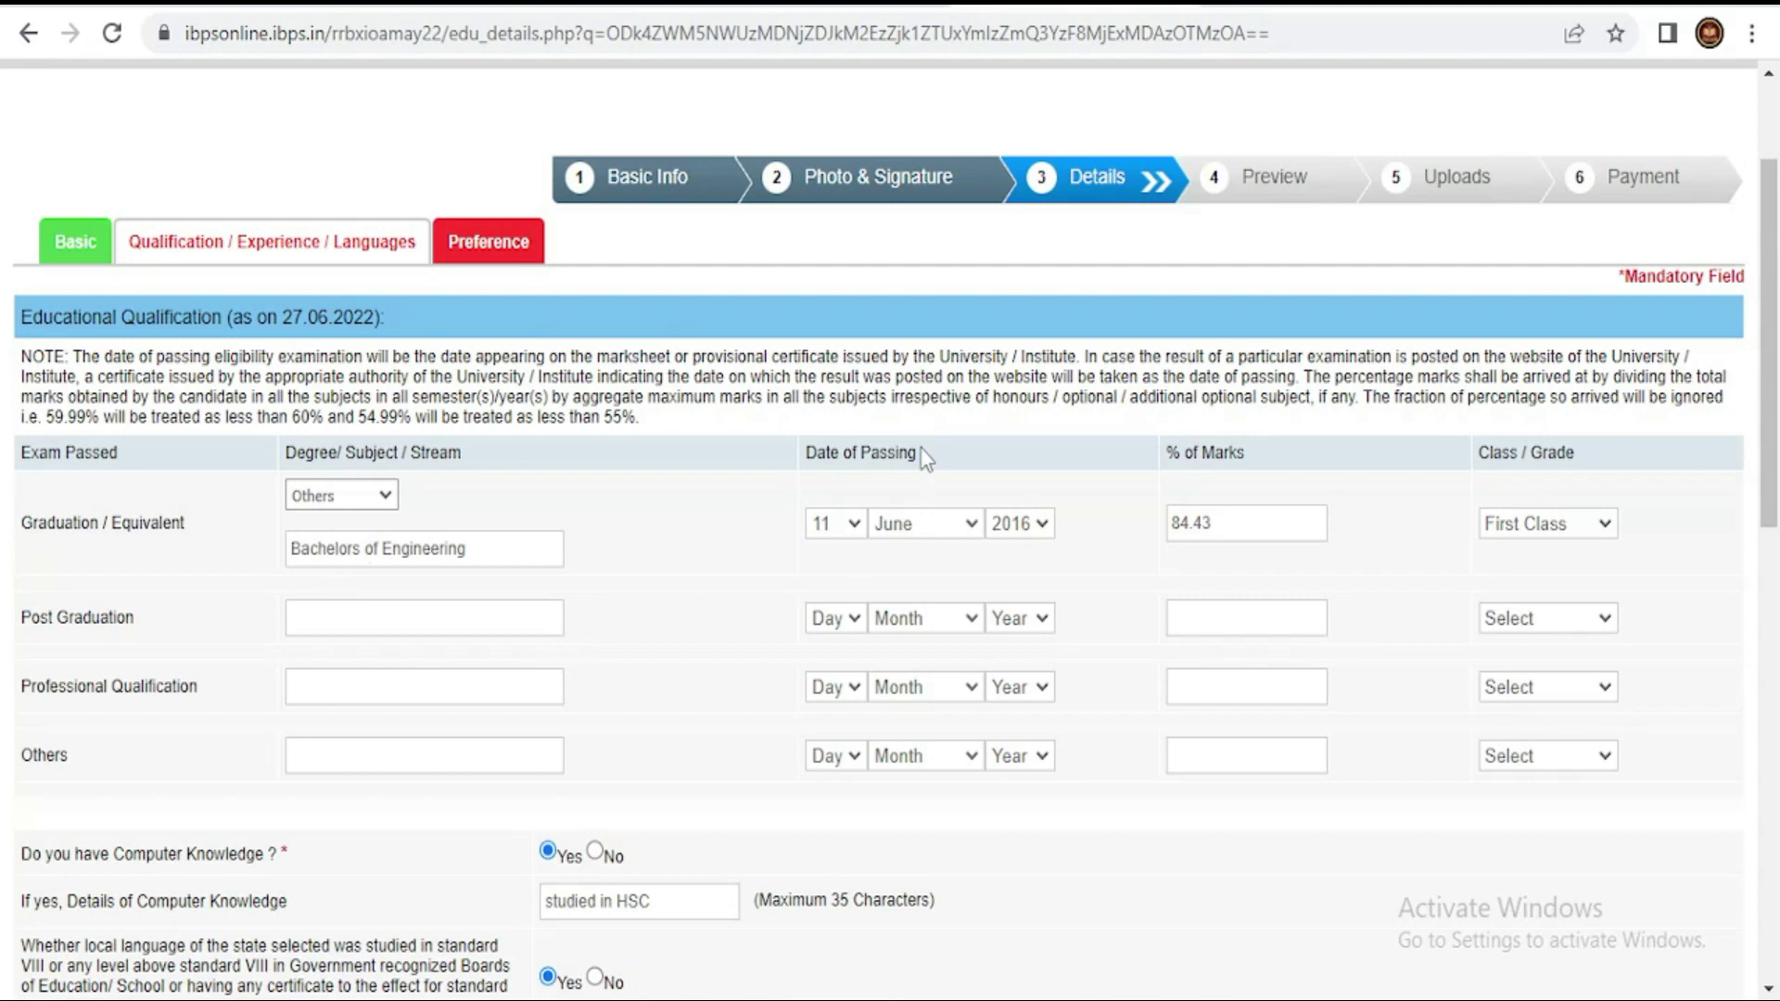
{"action": "left_click", "coordinate": [846, 526]}
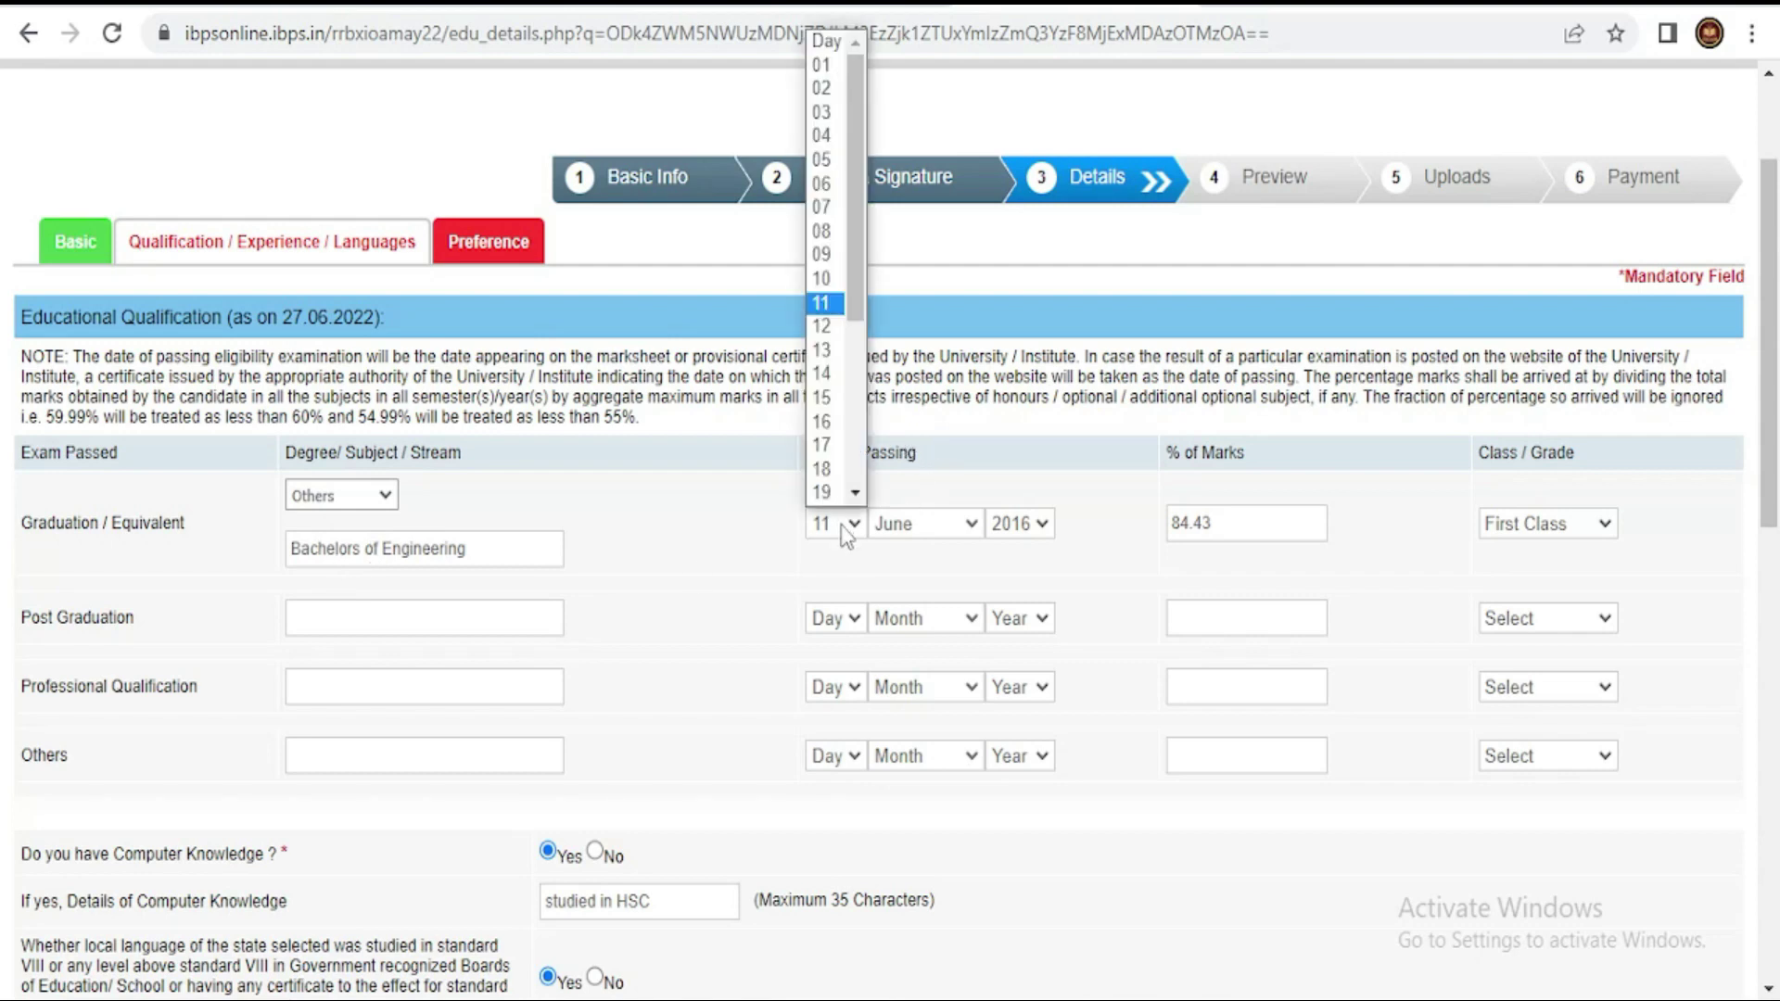
{"action": "left_click", "coordinate": [844, 528]}
{"action": "left_click", "coordinate": [1036, 526]}
{"action": "left_click", "coordinate": [1036, 526]}
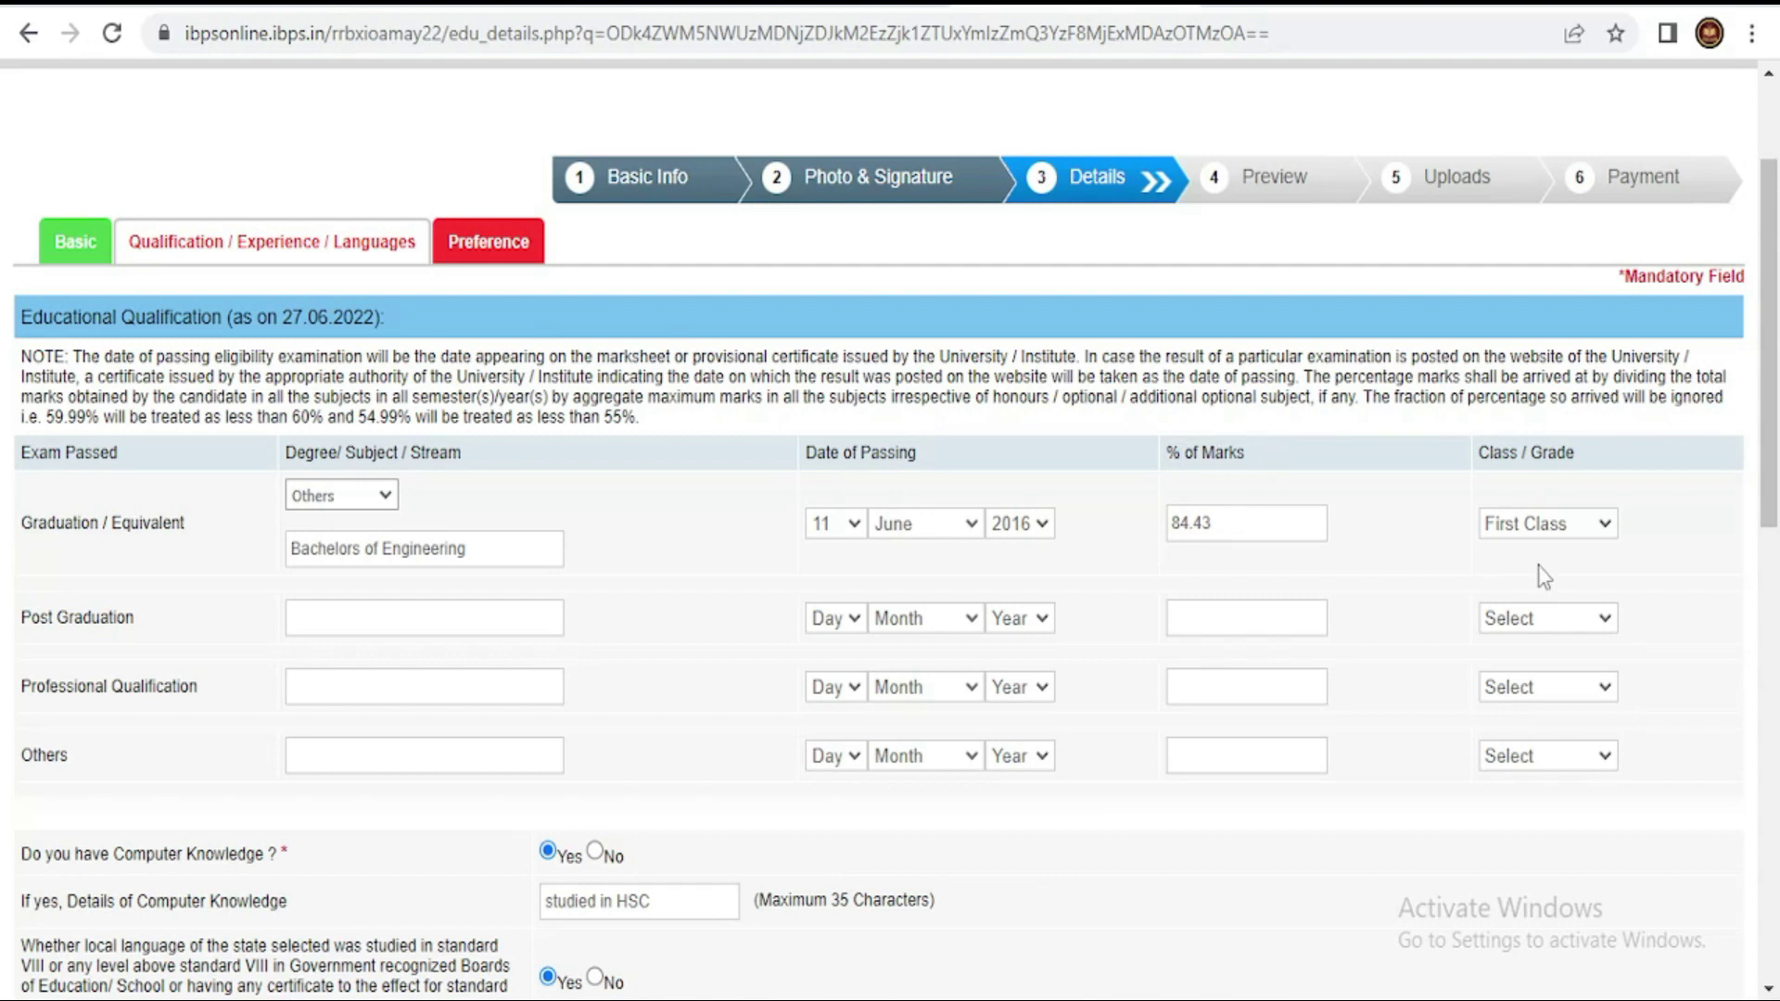
{"action": "left_click", "coordinate": [1538, 536]}
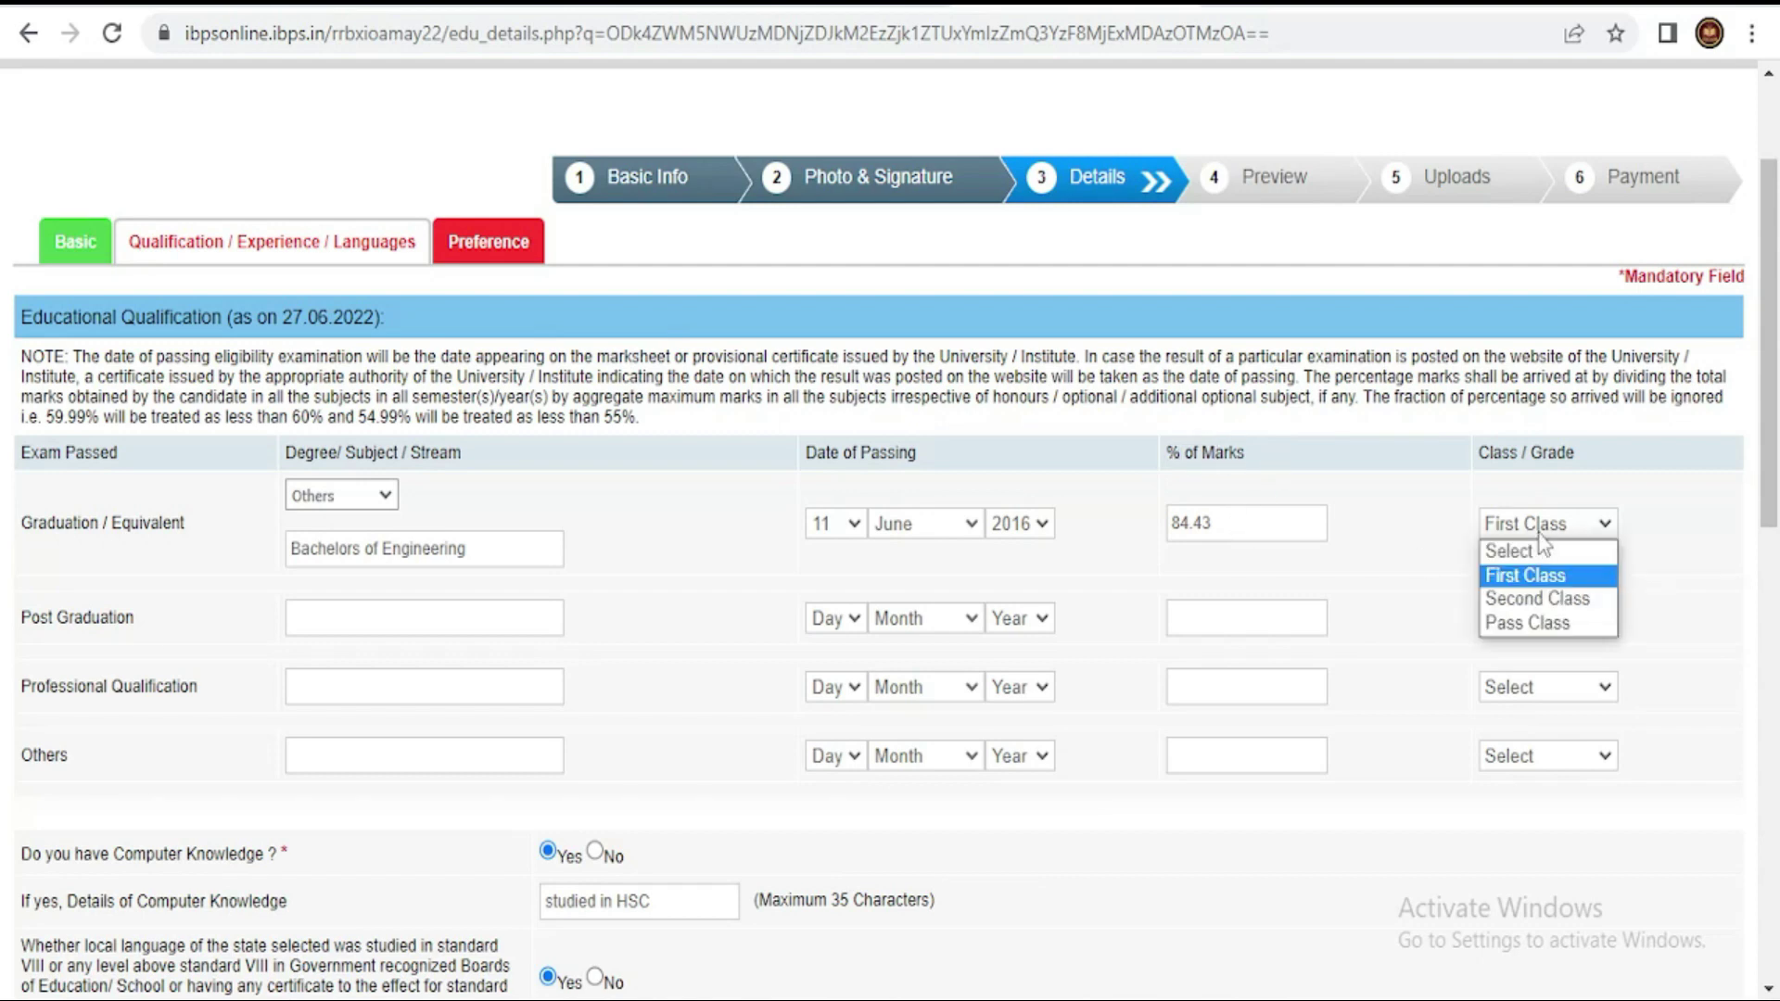
{"action": "left_click", "coordinate": [1424, 536]}
- Select Tamil as the local language, validate the qualification details, and save
{"action": "scroll", "coordinate": [1276, 716], "scroll_direction": "down", "scroll_amount": 3}
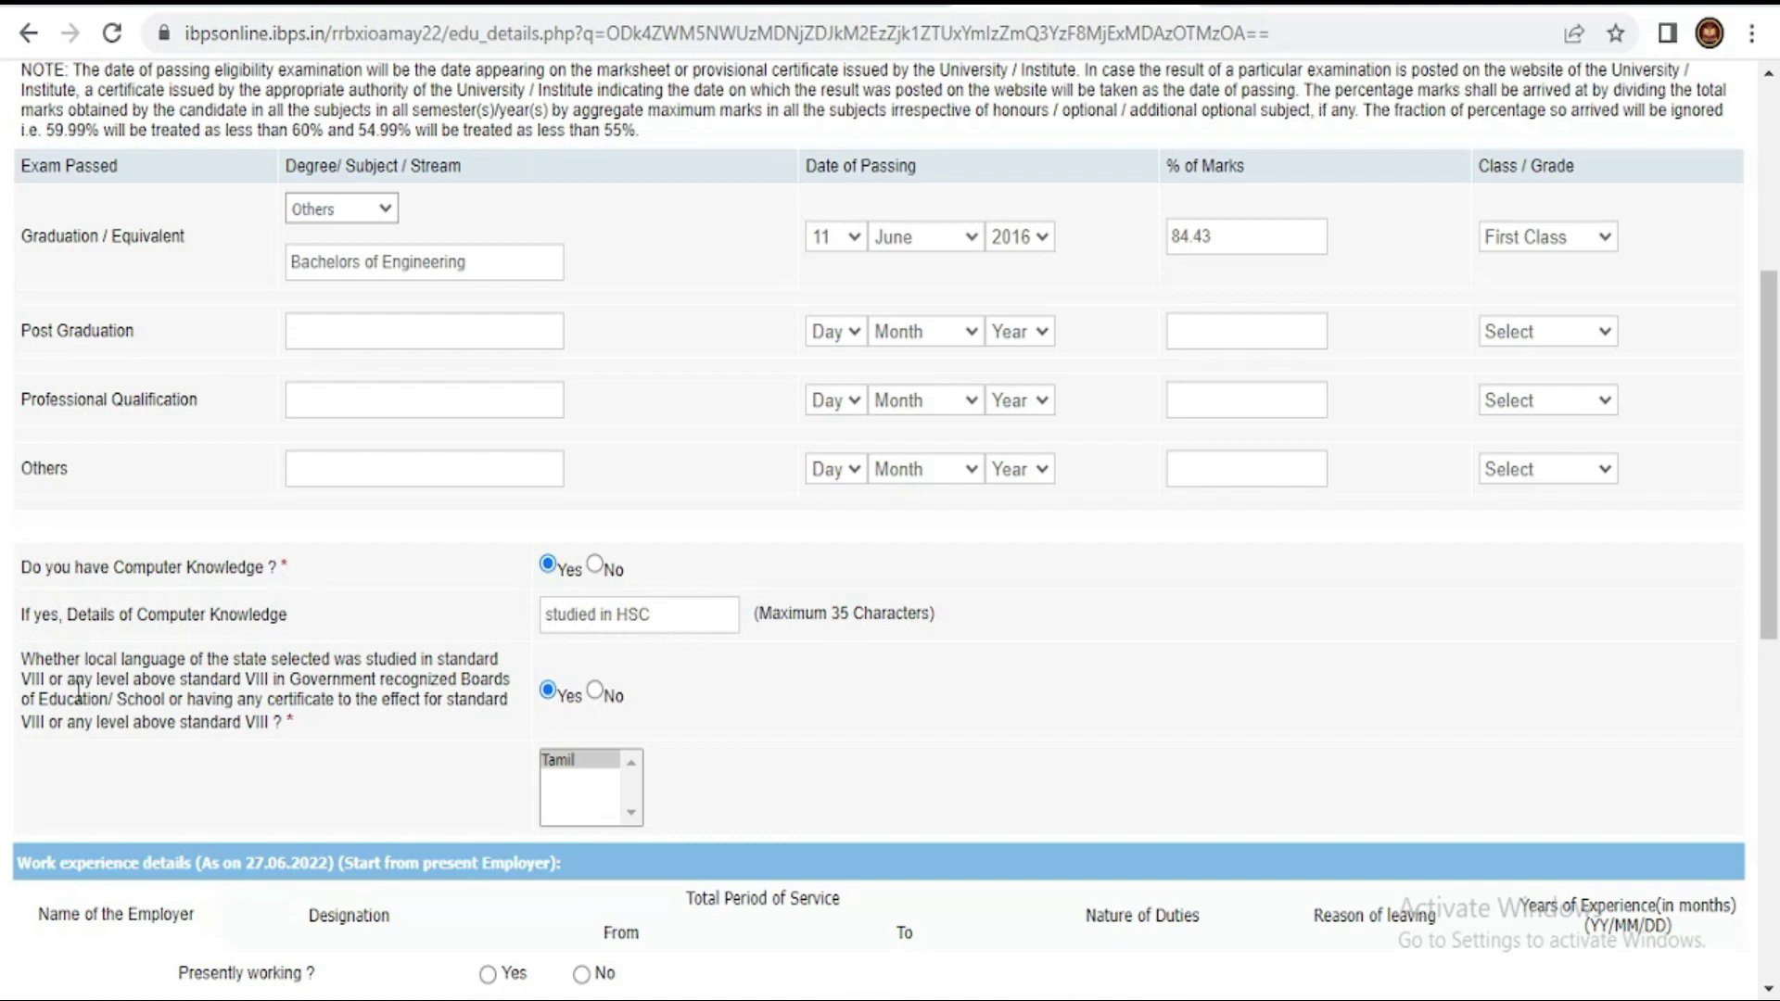
{"action": "scroll", "coordinate": [237, 668], "scroll_direction": "down", "scroll_amount": 2}
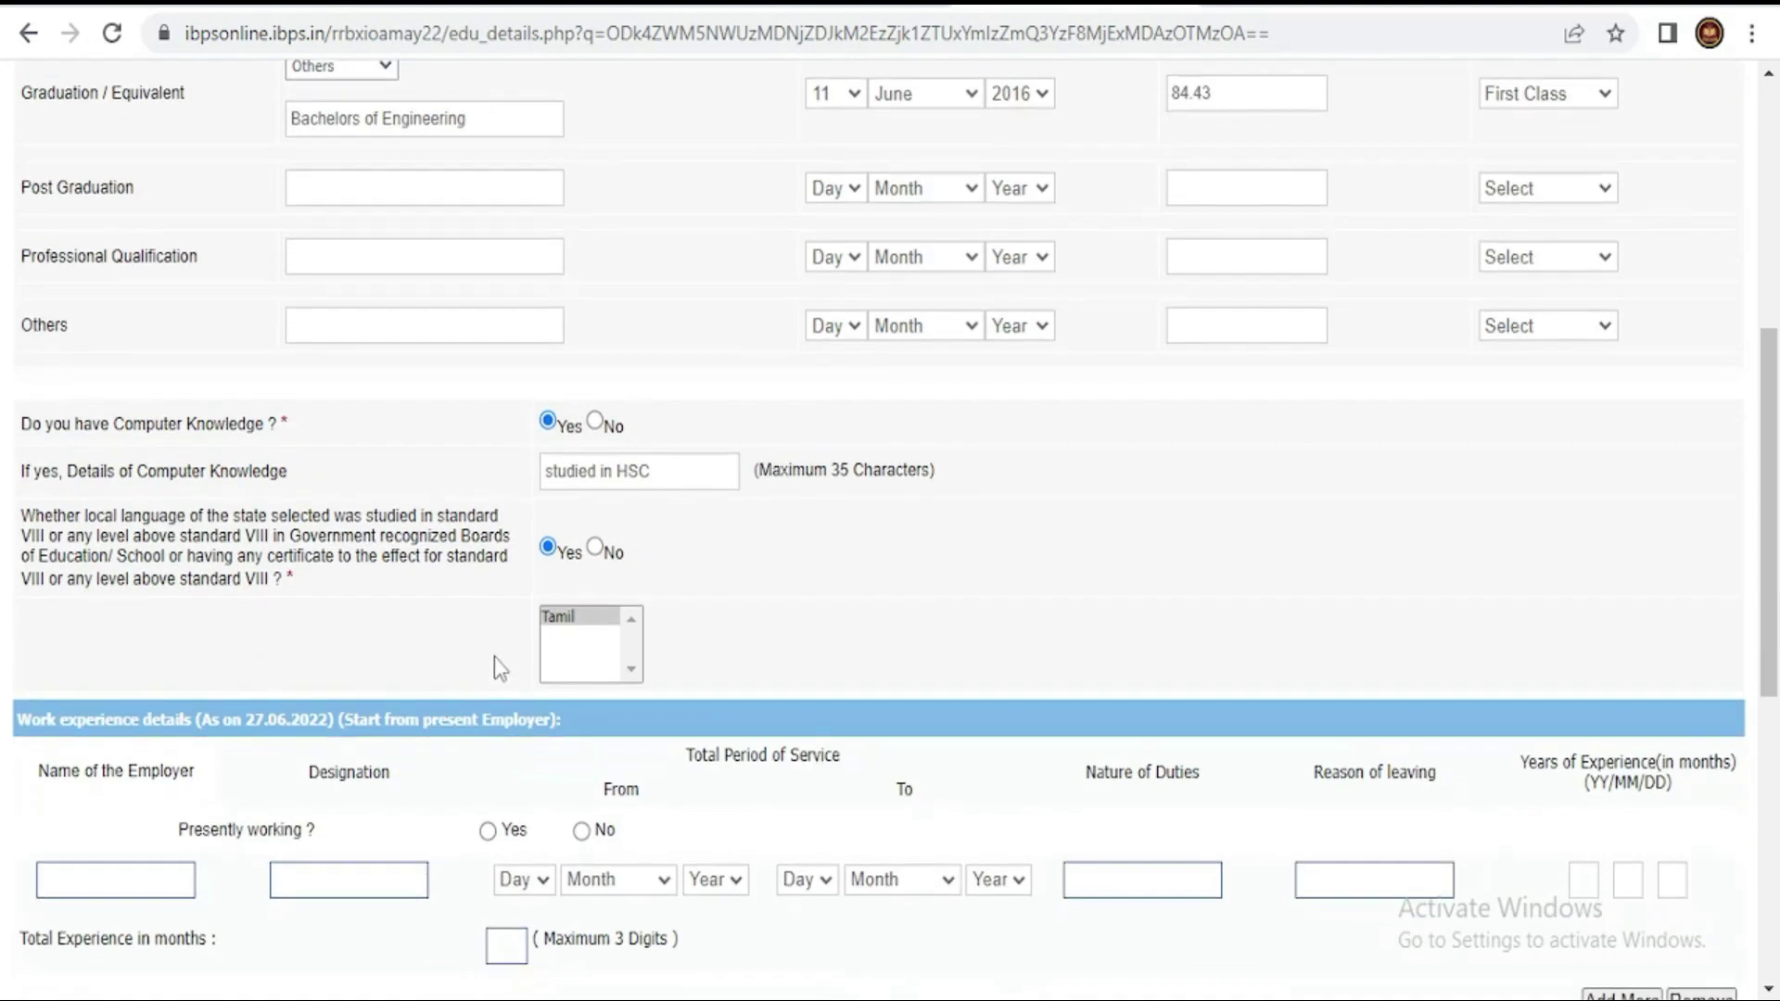
{"action": "left_click", "coordinate": [581, 617]}
{"action": "scroll", "coordinate": [350, 624], "scroll_direction": "down", "scroll_amount": 3}
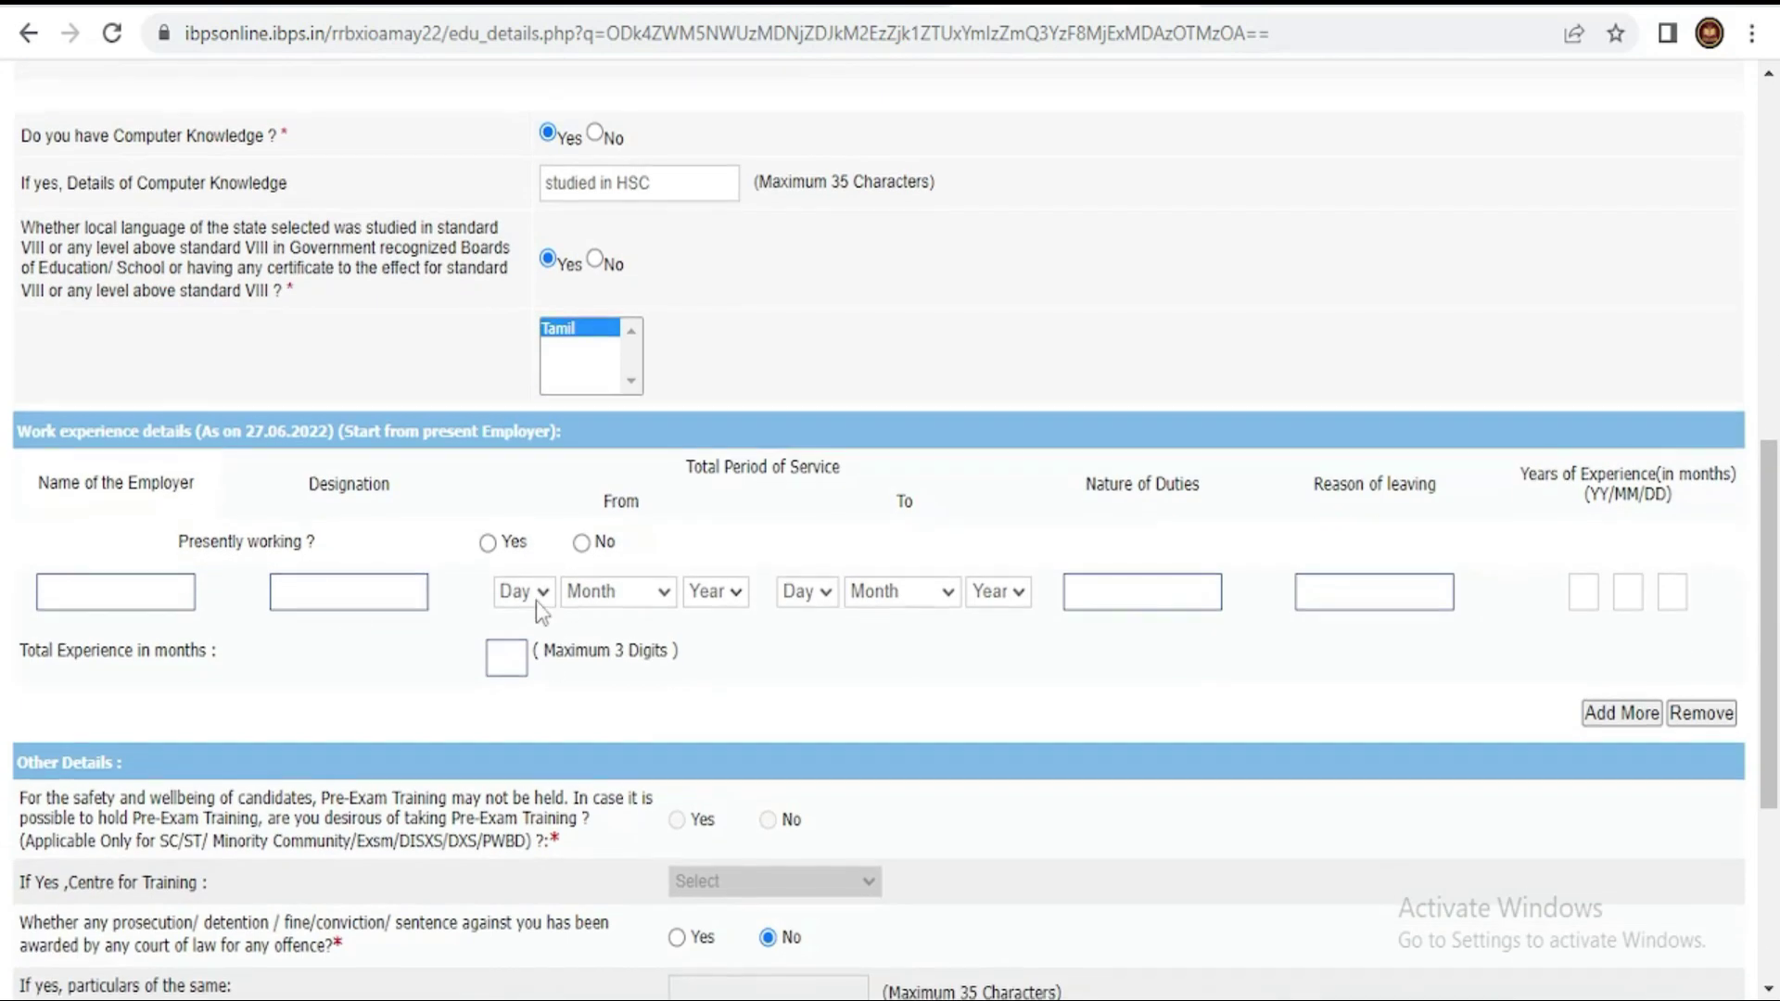
{"action": "scroll", "coordinate": [536, 598], "scroll_direction": "down", "scroll_amount": 5}
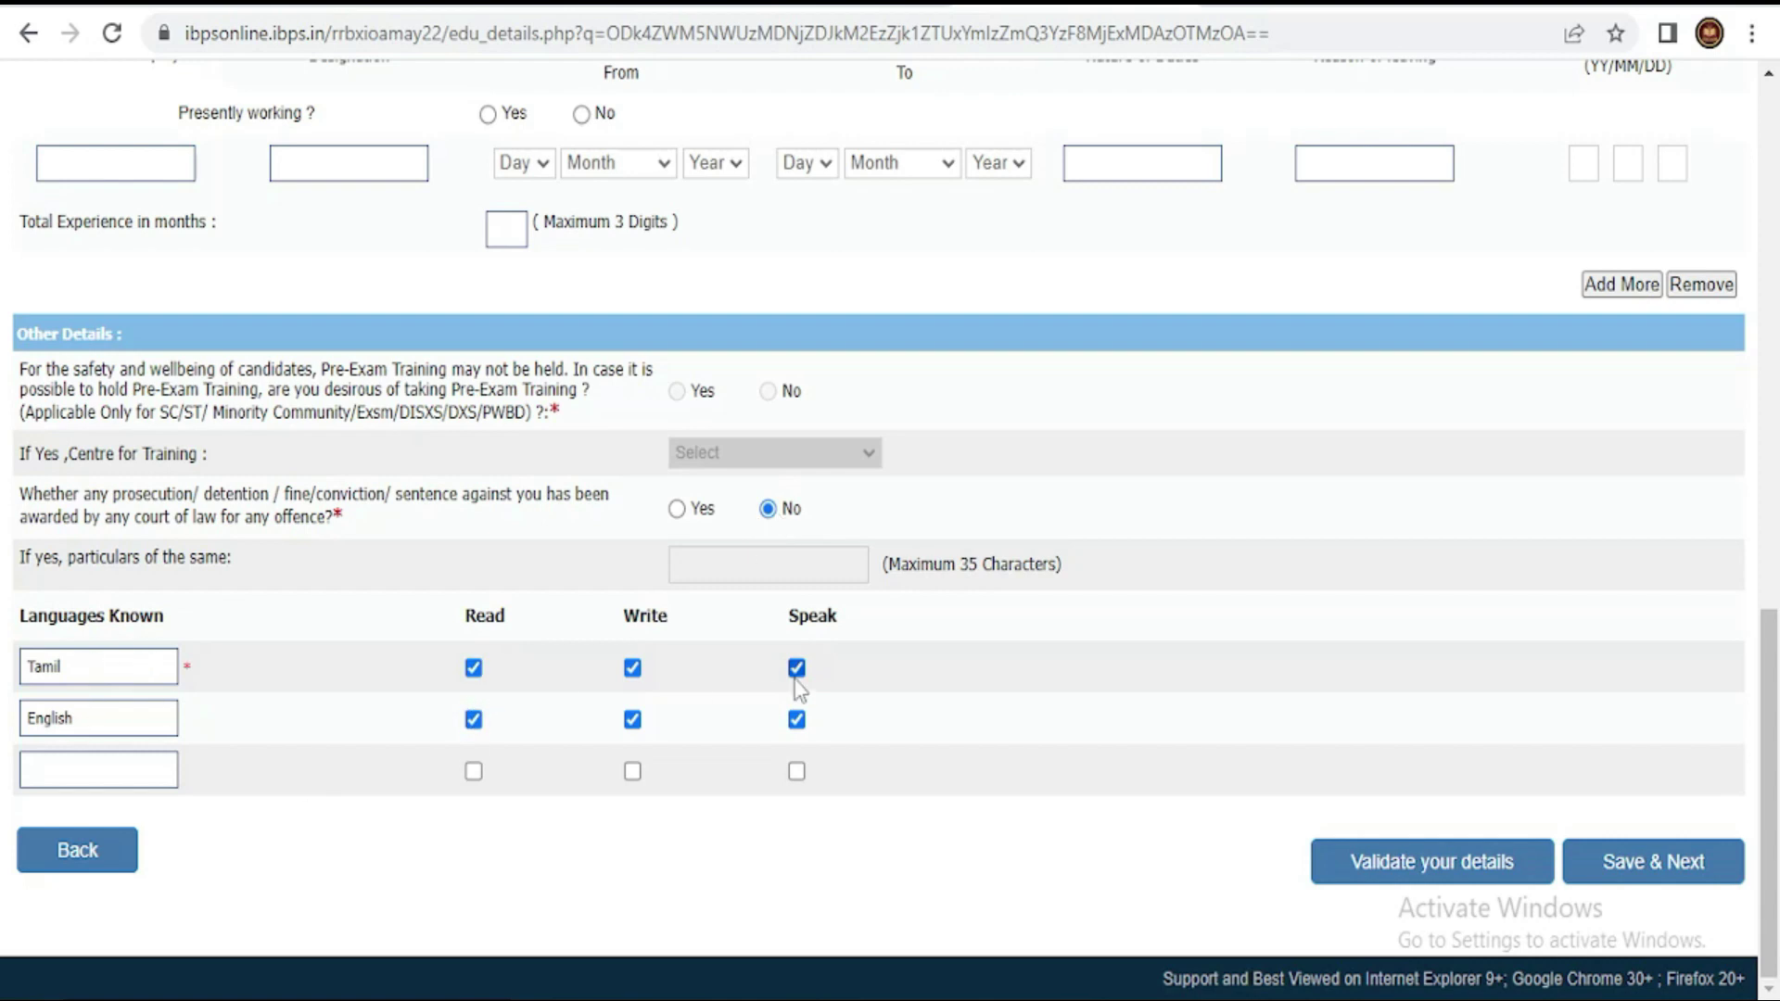
{"action": "left_click", "coordinate": [1476, 885]}
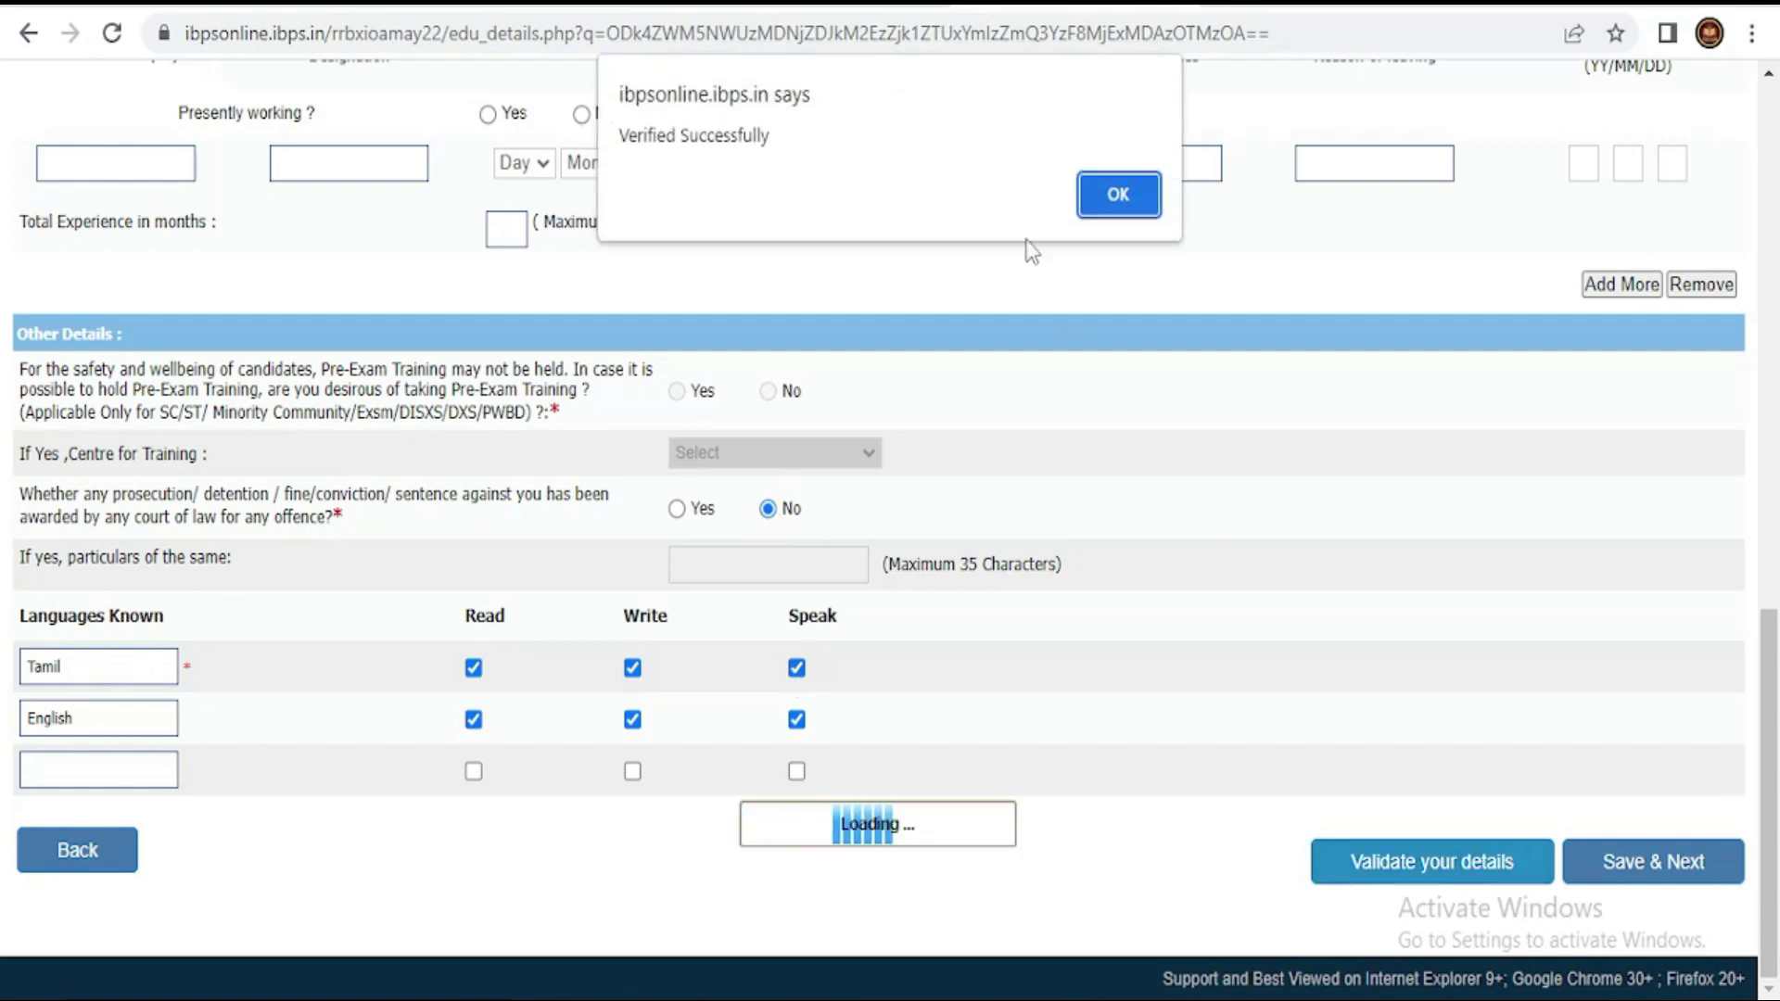
{"action": "left_click", "coordinate": [1126, 197]}
{"action": "left_click", "coordinate": [1669, 858]}
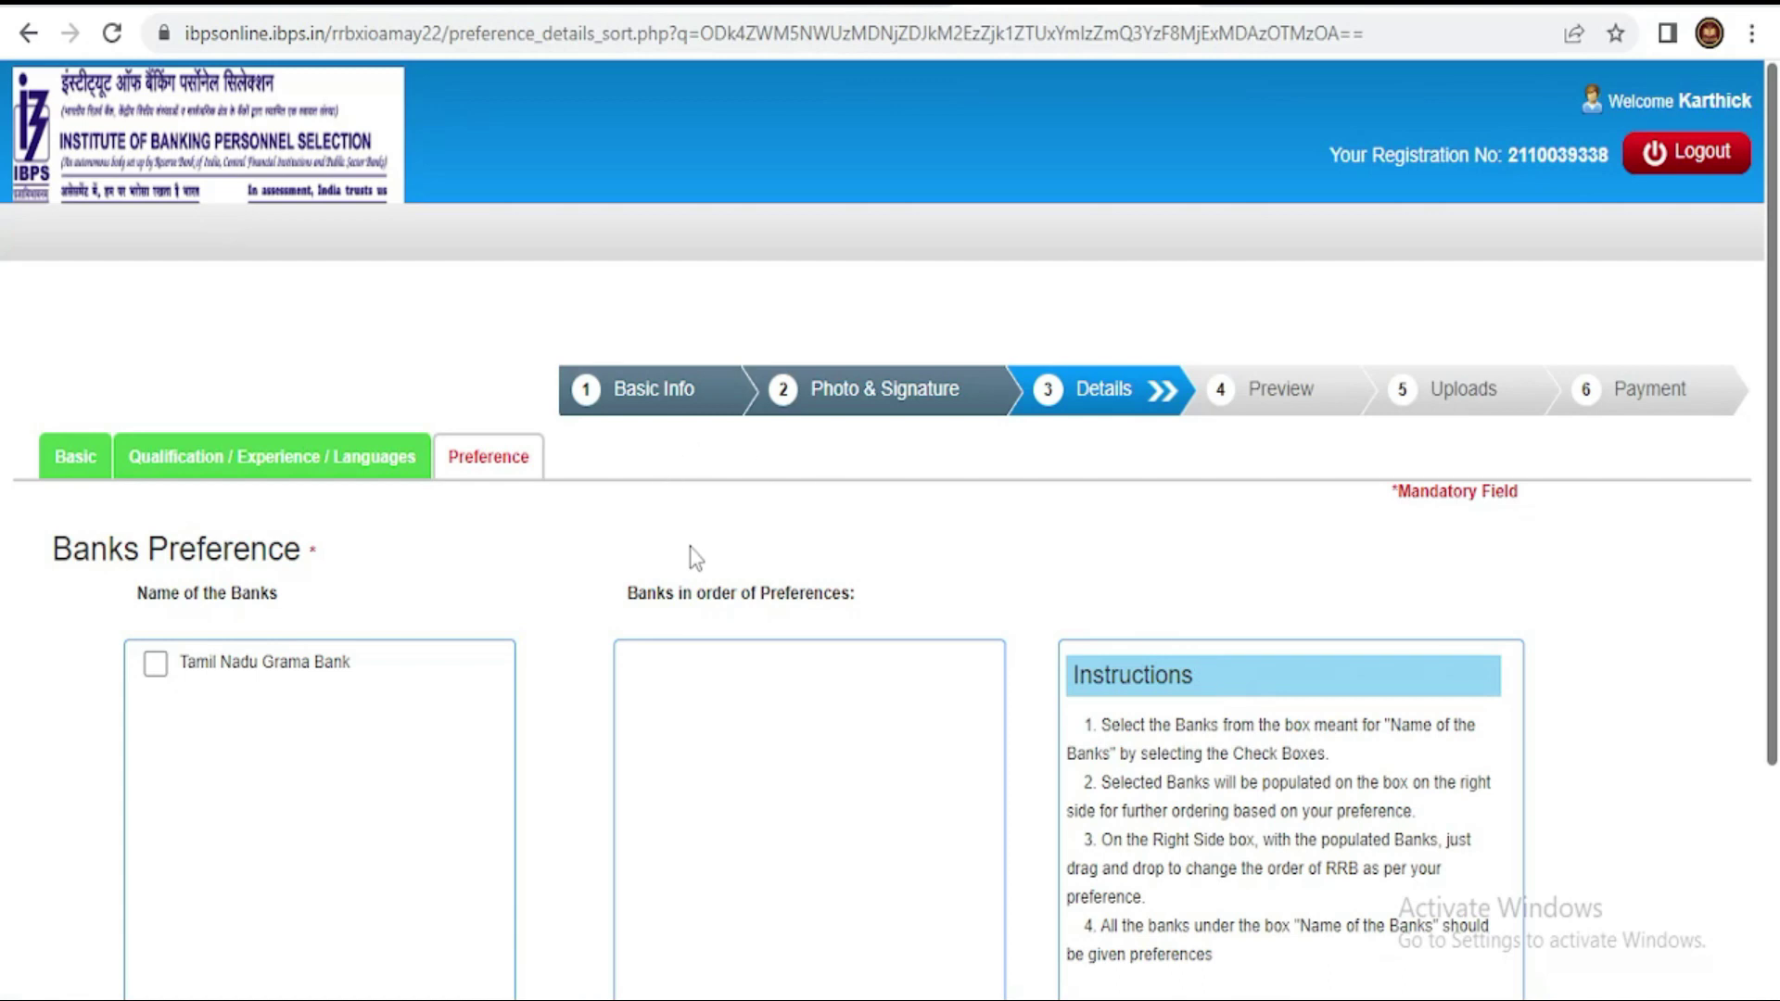
- Choose Tamil Nadu Grama Bank as the bank preference, validate it, and save
{"action": "scroll", "coordinate": [695, 556], "scroll_direction": "down", "scroll_amount": 2}
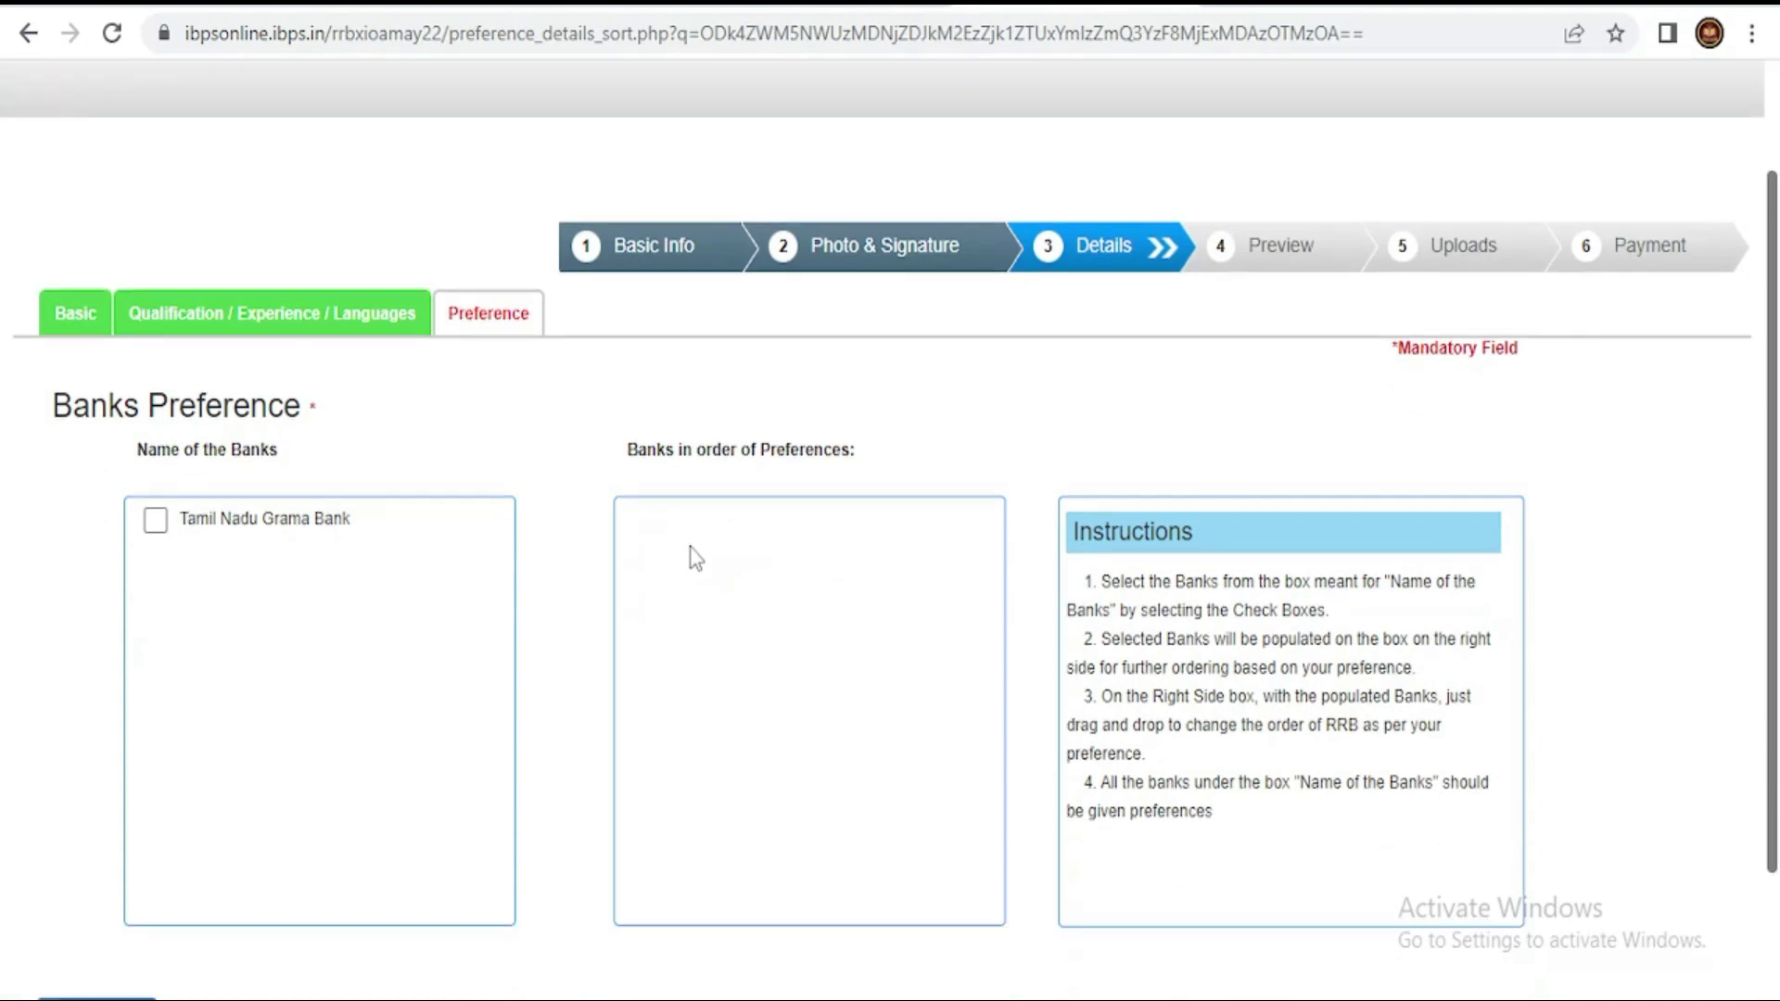
{"action": "left_click", "coordinate": [154, 528]}
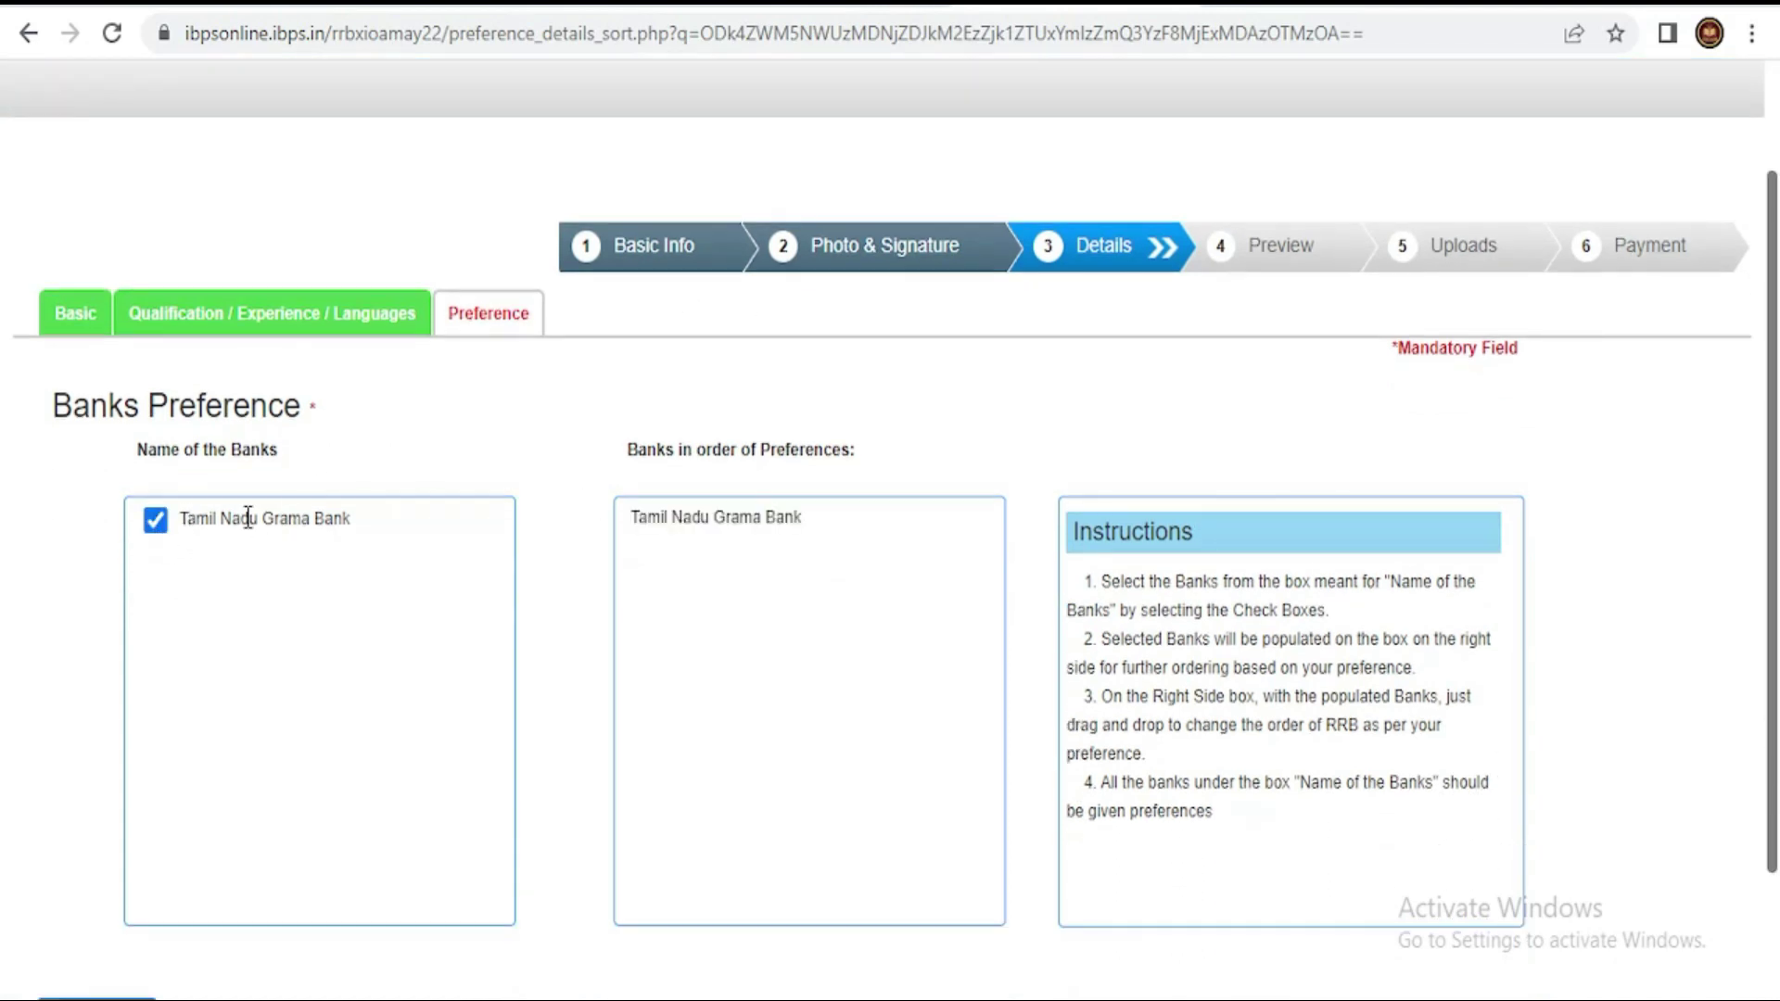
{"action": "scroll", "coordinate": [969, 670], "scroll_direction": "down", "scroll_amount": 2}
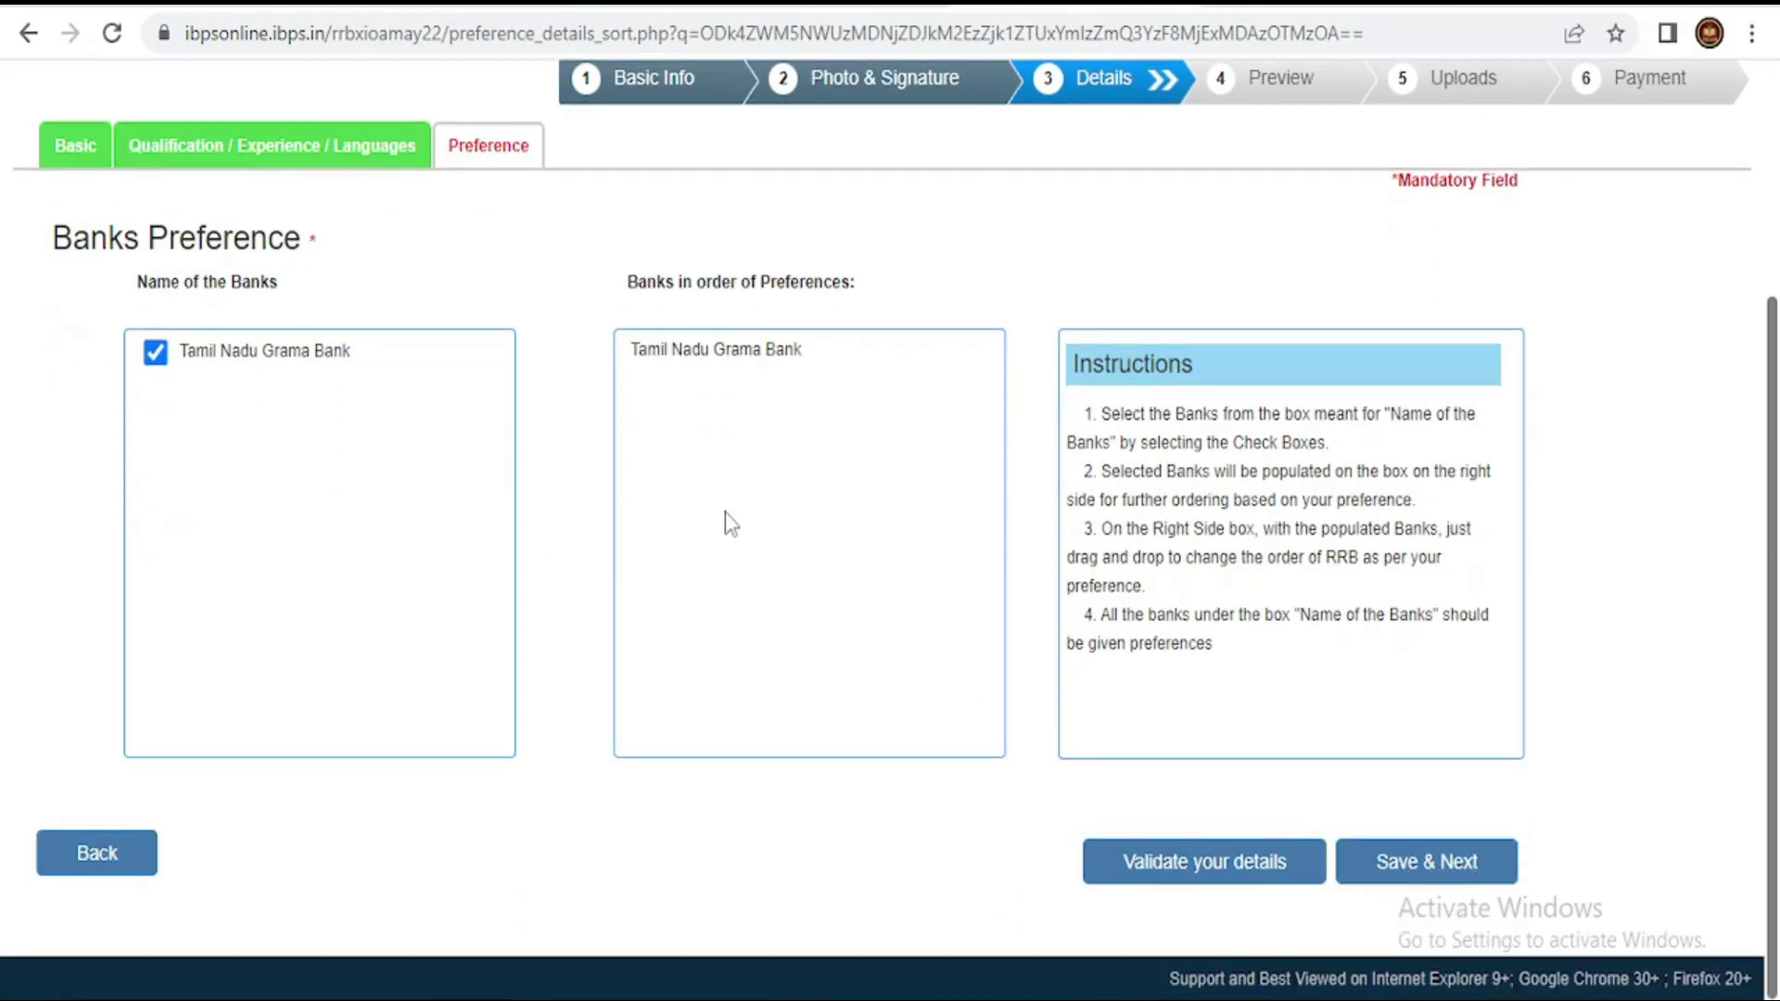
{"action": "left_click", "coordinate": [1214, 864]}
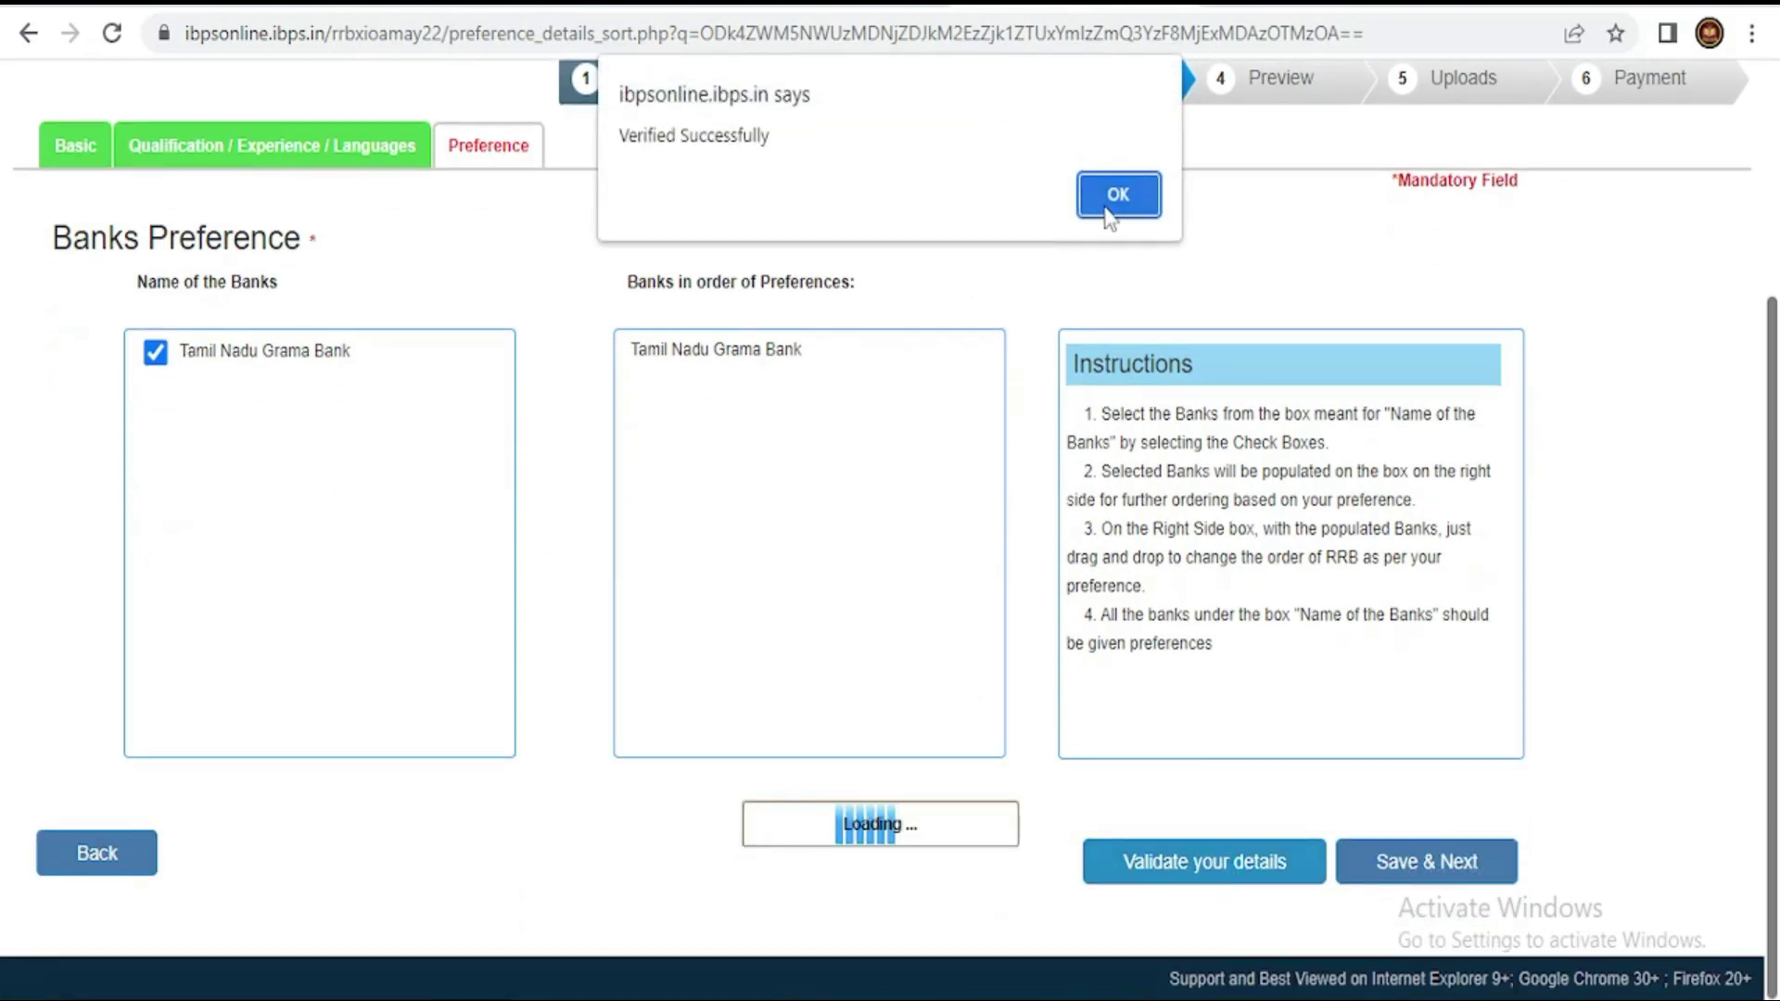
{"action": "left_click", "coordinate": [1114, 192]}
{"action": "left_click", "coordinate": [1502, 864]}
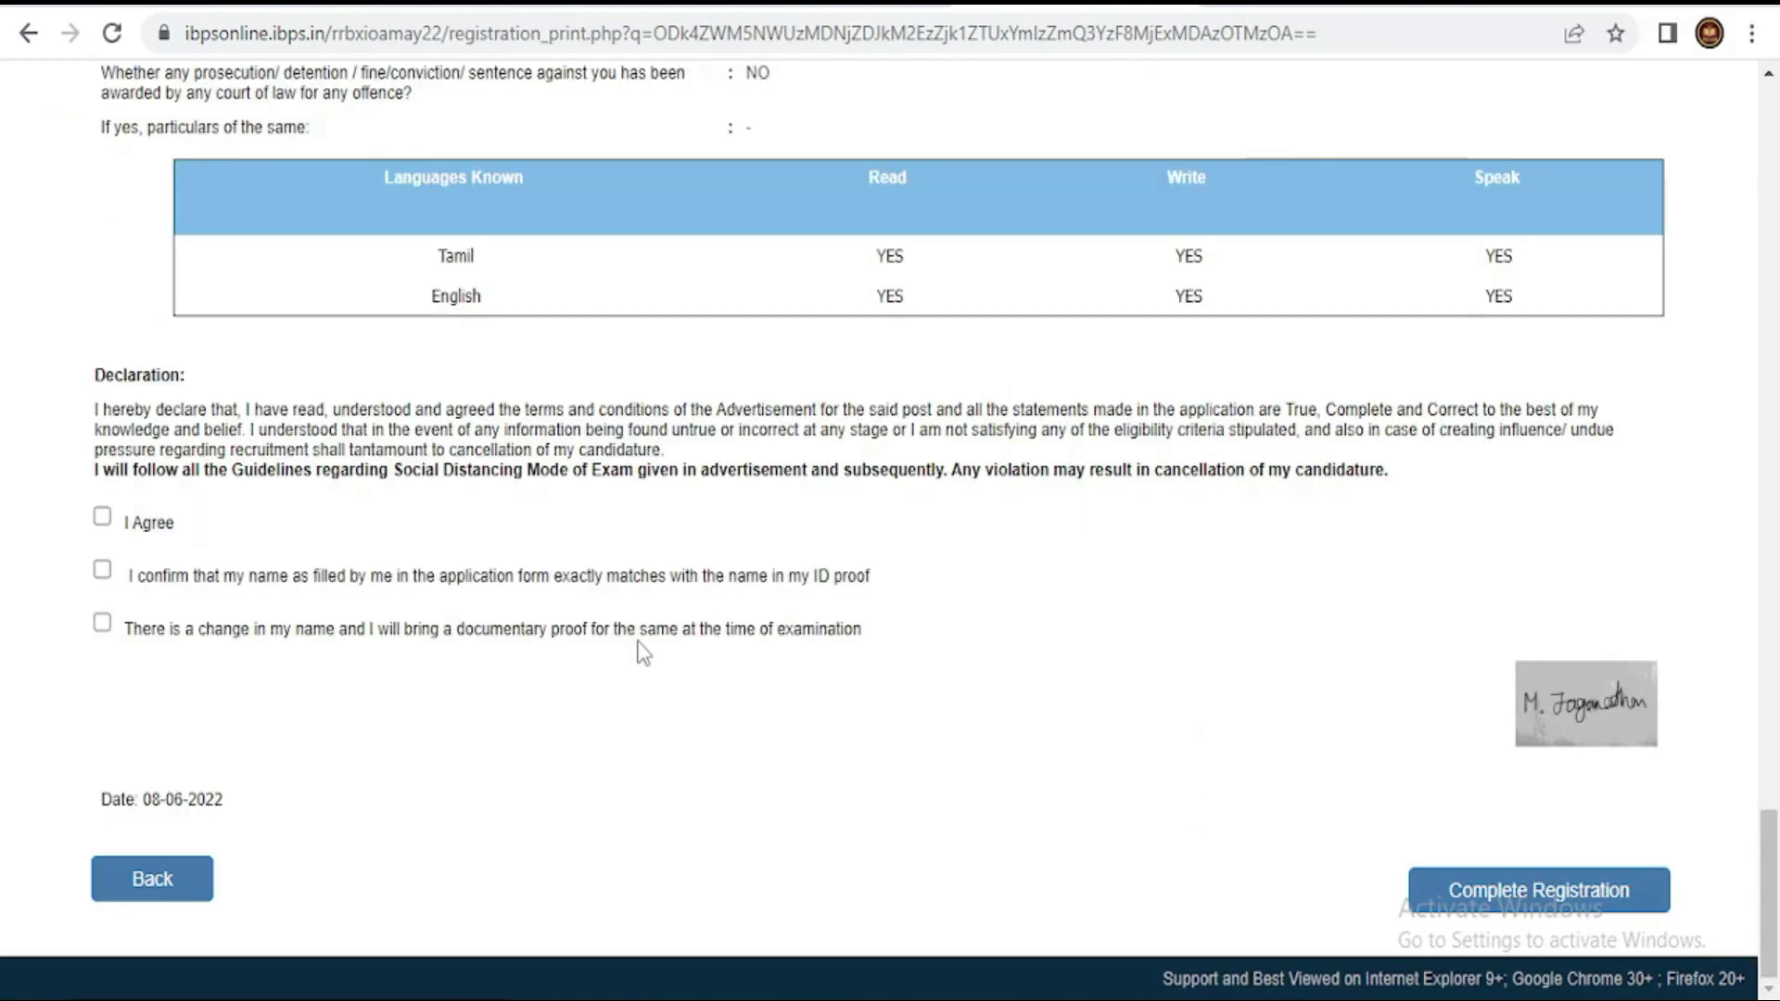
- Tick the 'I Agree' declaration and the name-matches-ID-proof confirmation
{"action": "left_click", "coordinate": [102, 516]}
{"action": "left_click", "coordinate": [103, 570]}
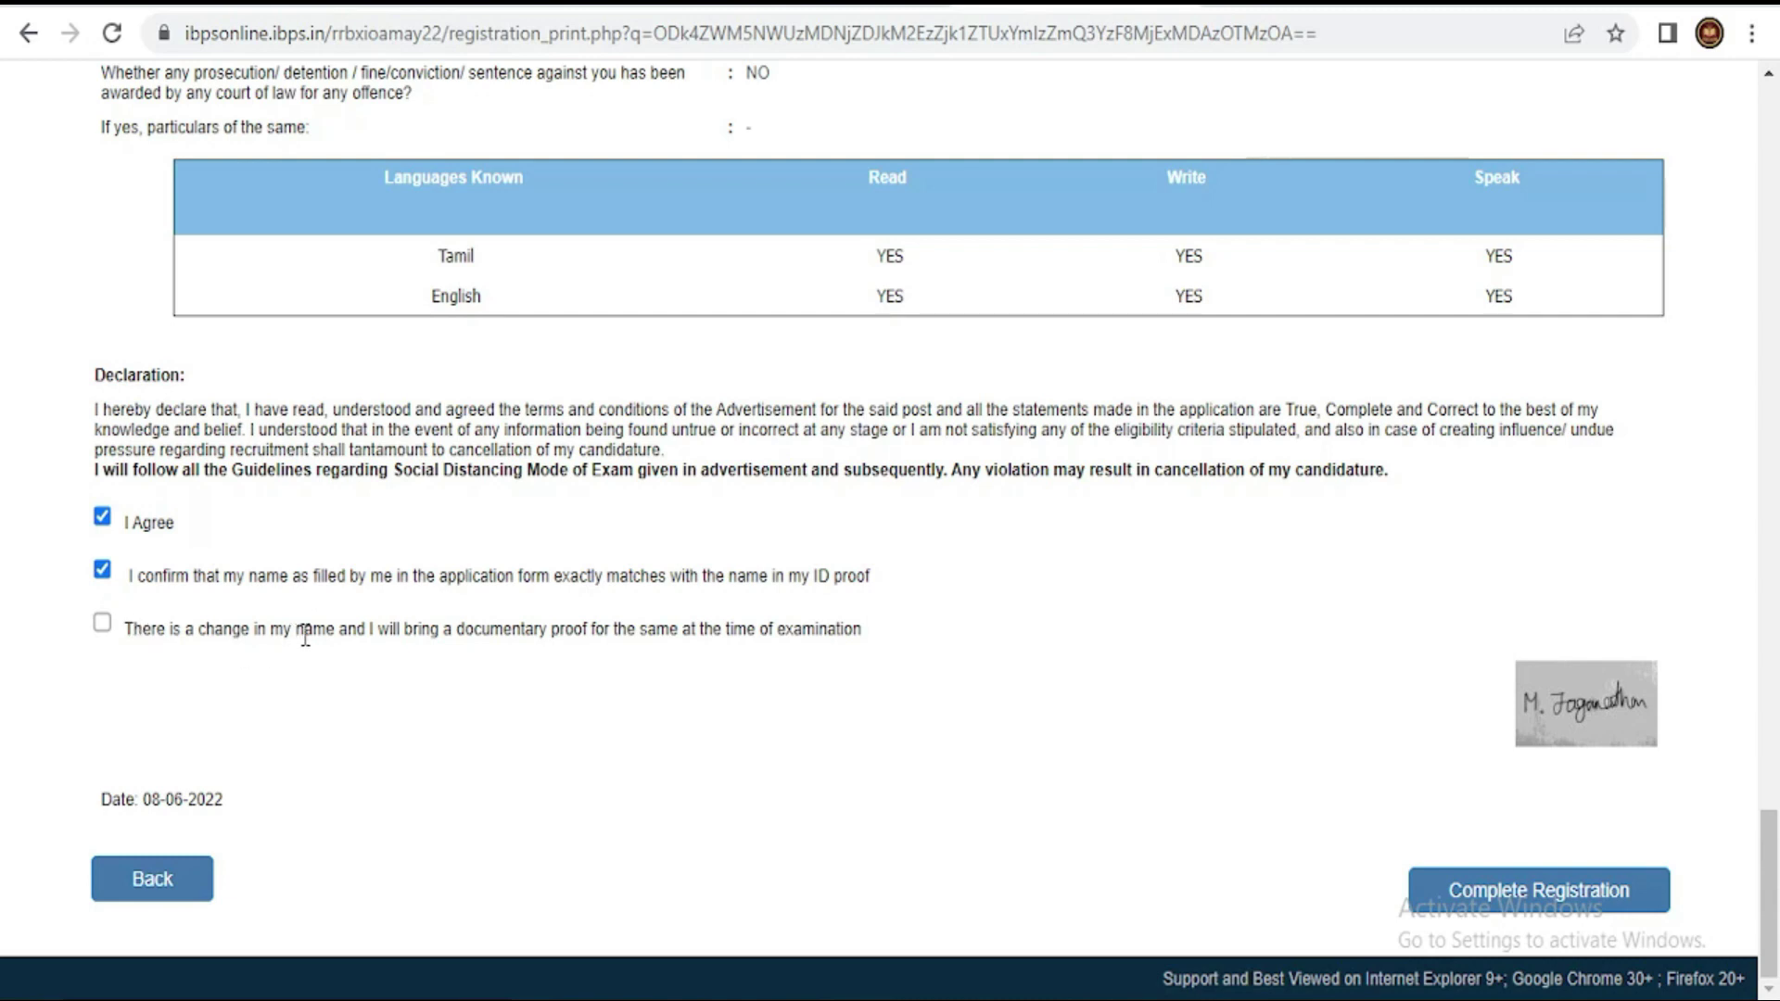